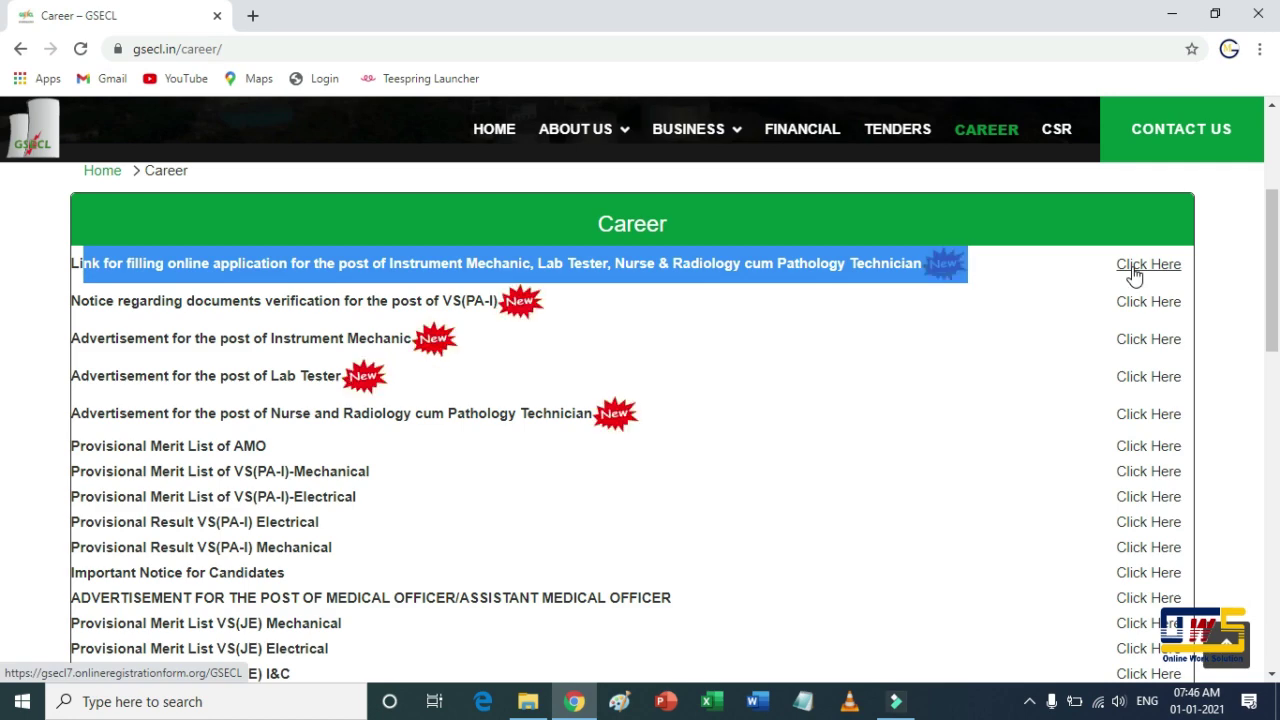
Open the online application portal and start registering as a New User
left_click(1133, 268)
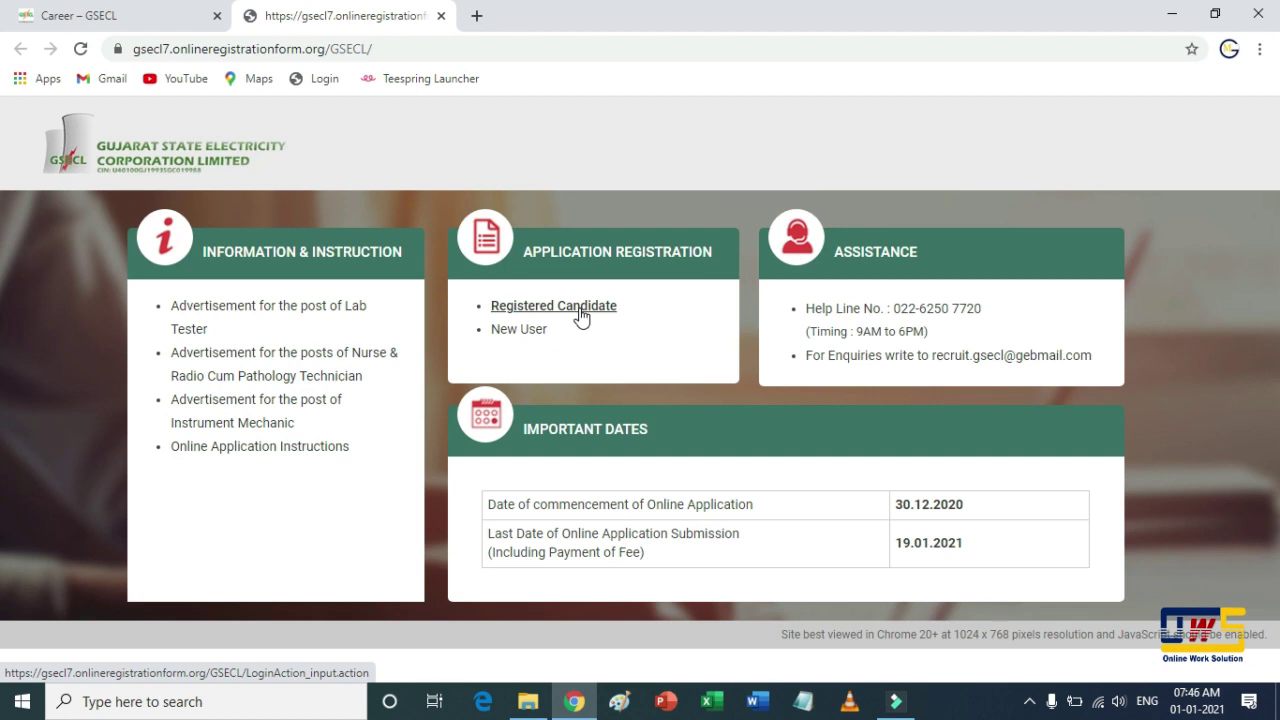
left_click(516, 331)
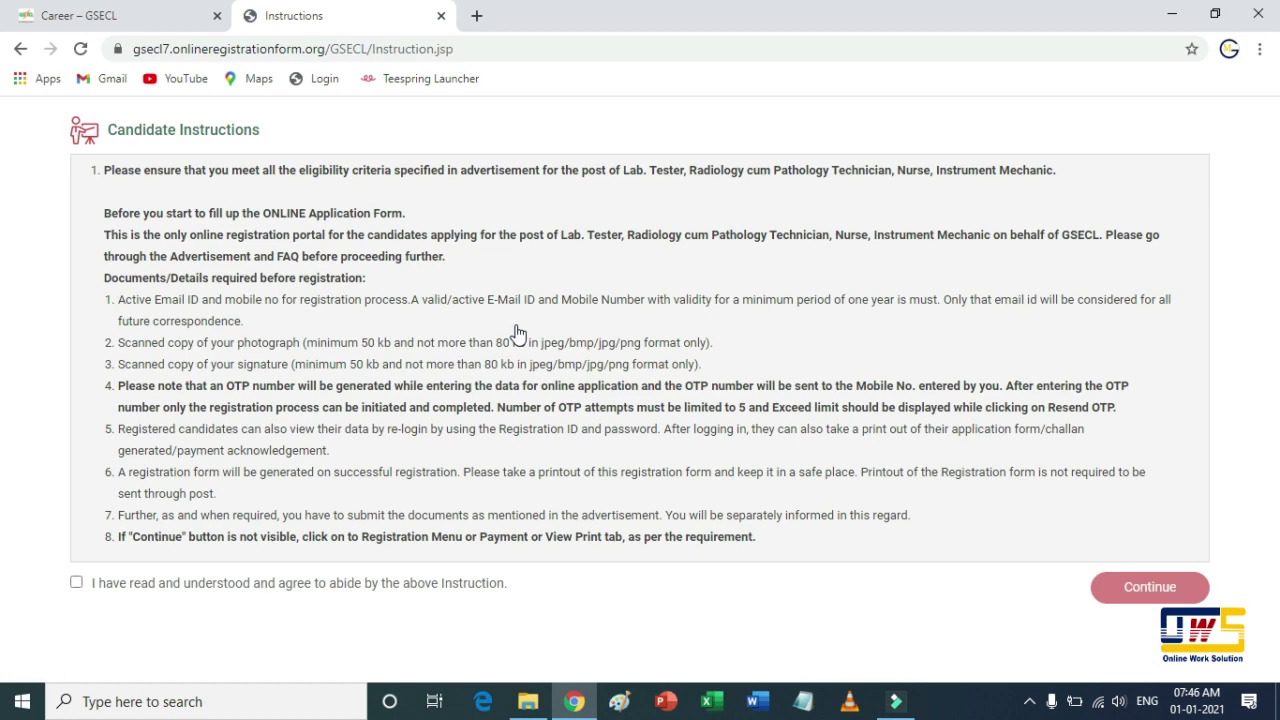
Agree to the candidate instructions and continue to the Basic Registration form
left_click_drag(104, 170, 797, 537)
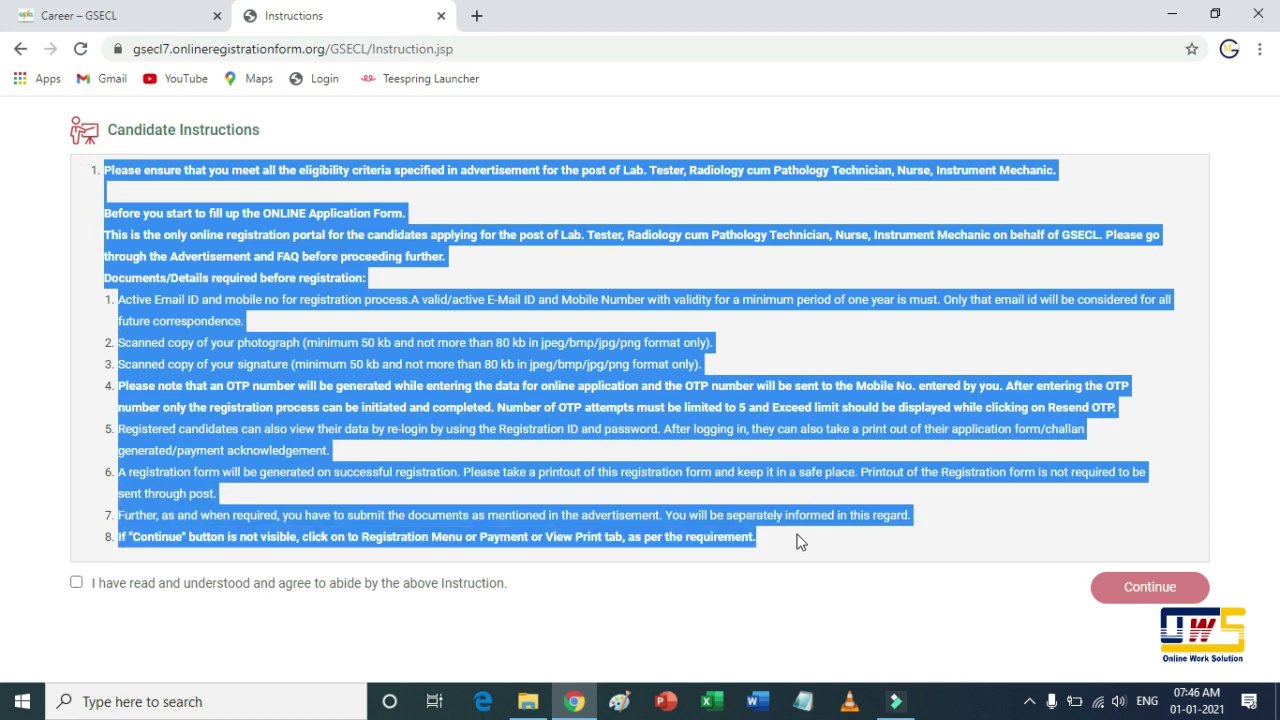
left_click(76, 584)
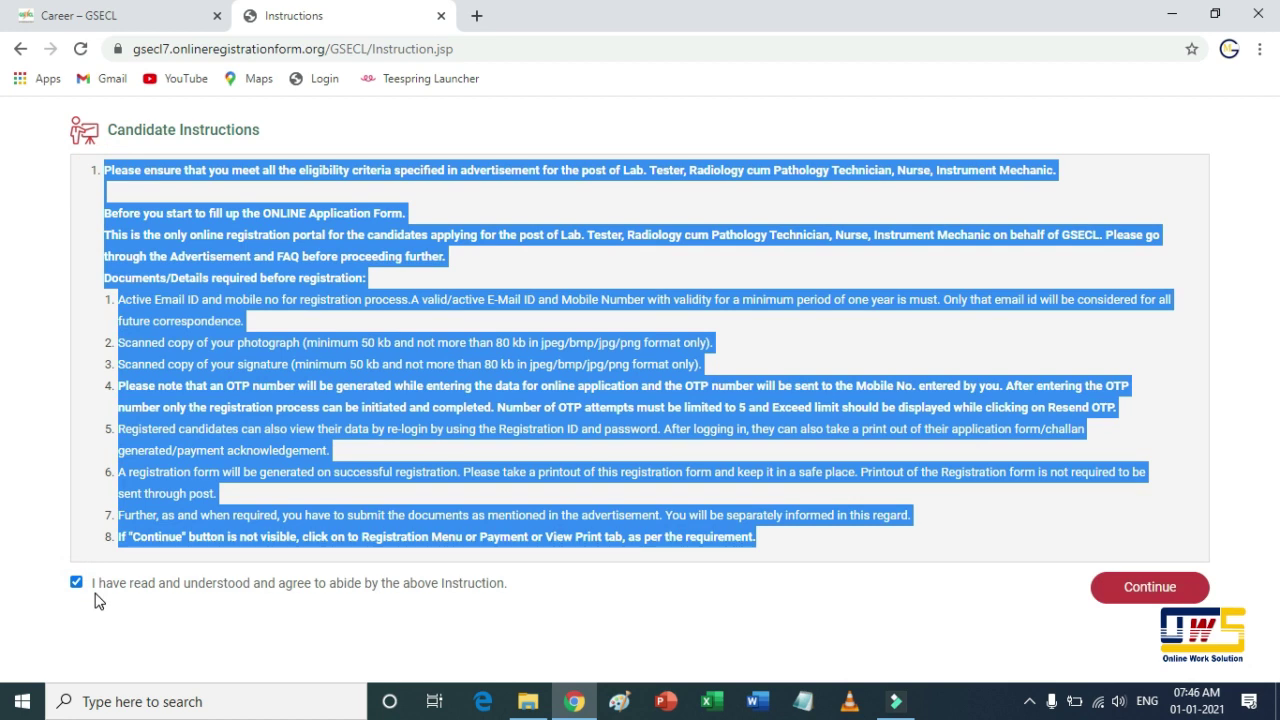
left_click(1150, 590)
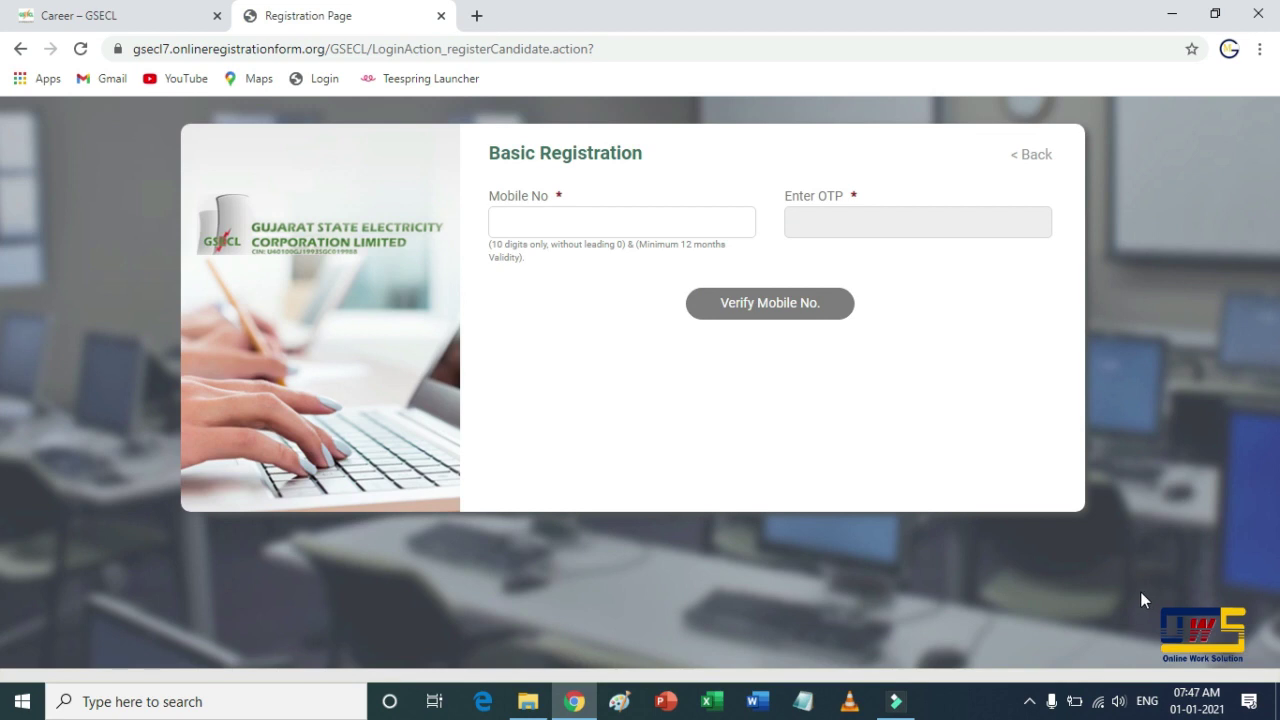
Paste the mobile number, request an OTP, and enter the received verification code
left_click(584, 213)
key("ctrl+v")
left_click(802, 310)
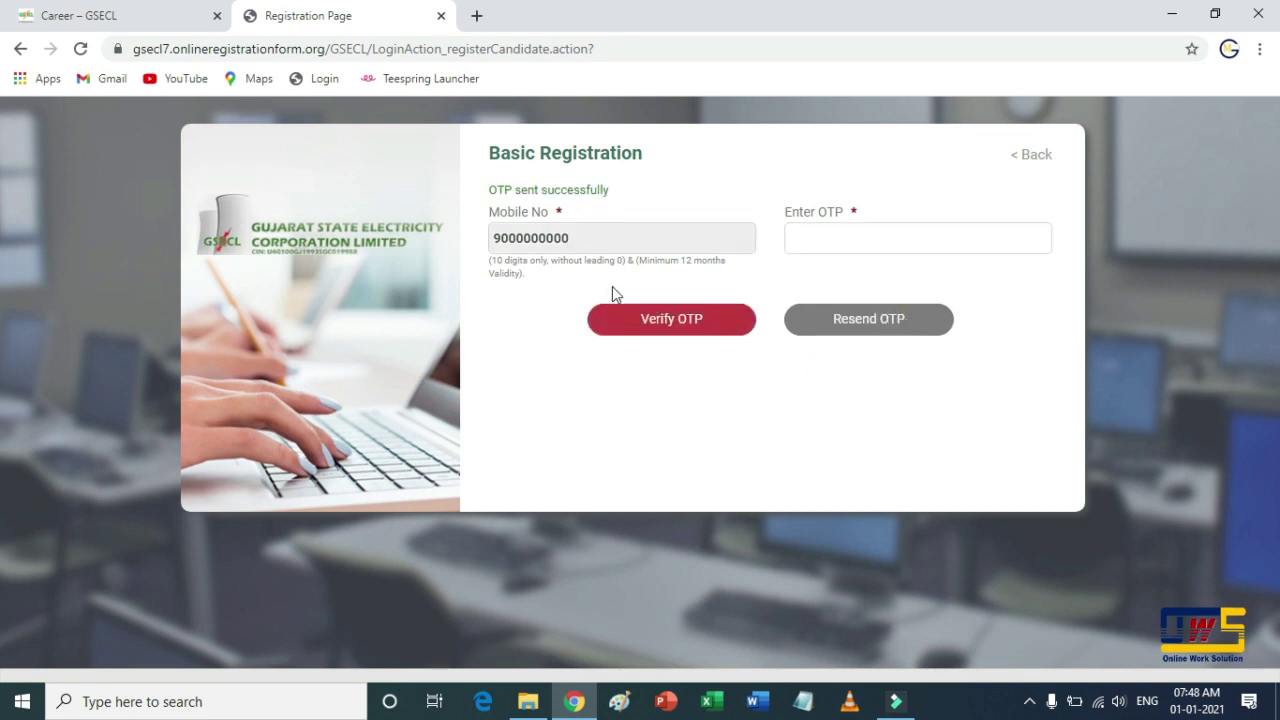
left_click_drag(580, 237, 450, 232)
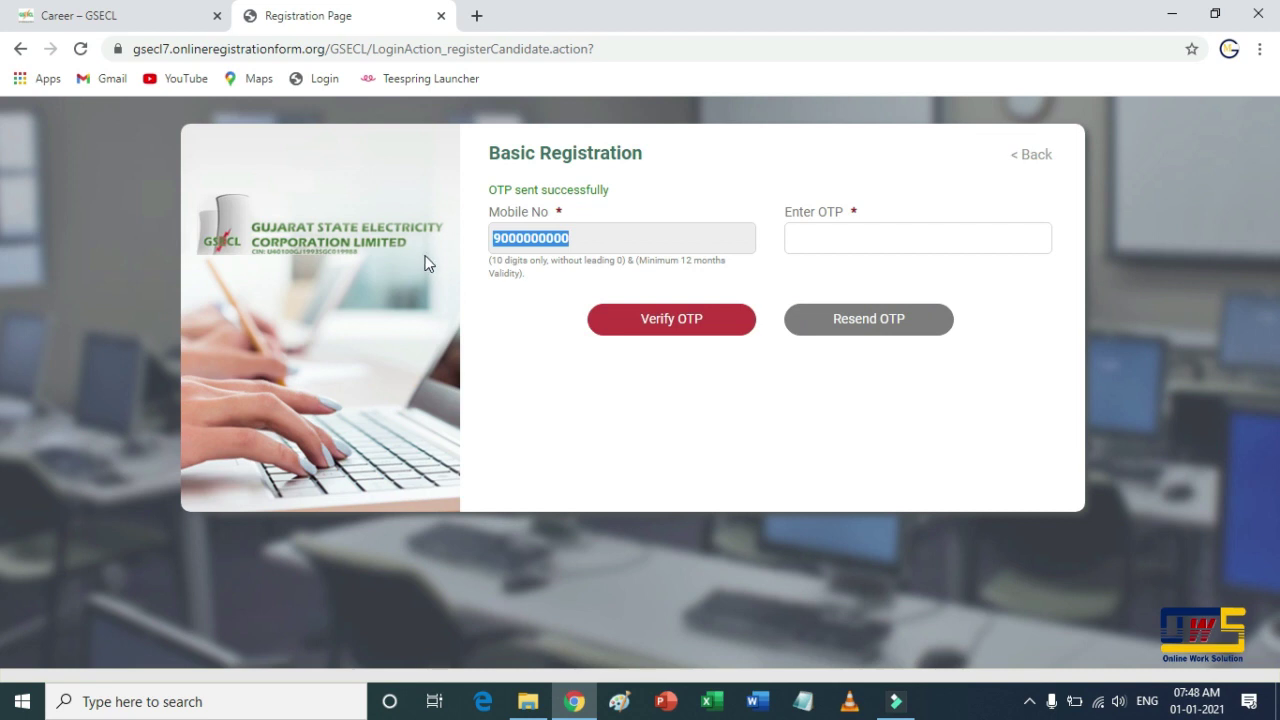
left_click(1008, 241)
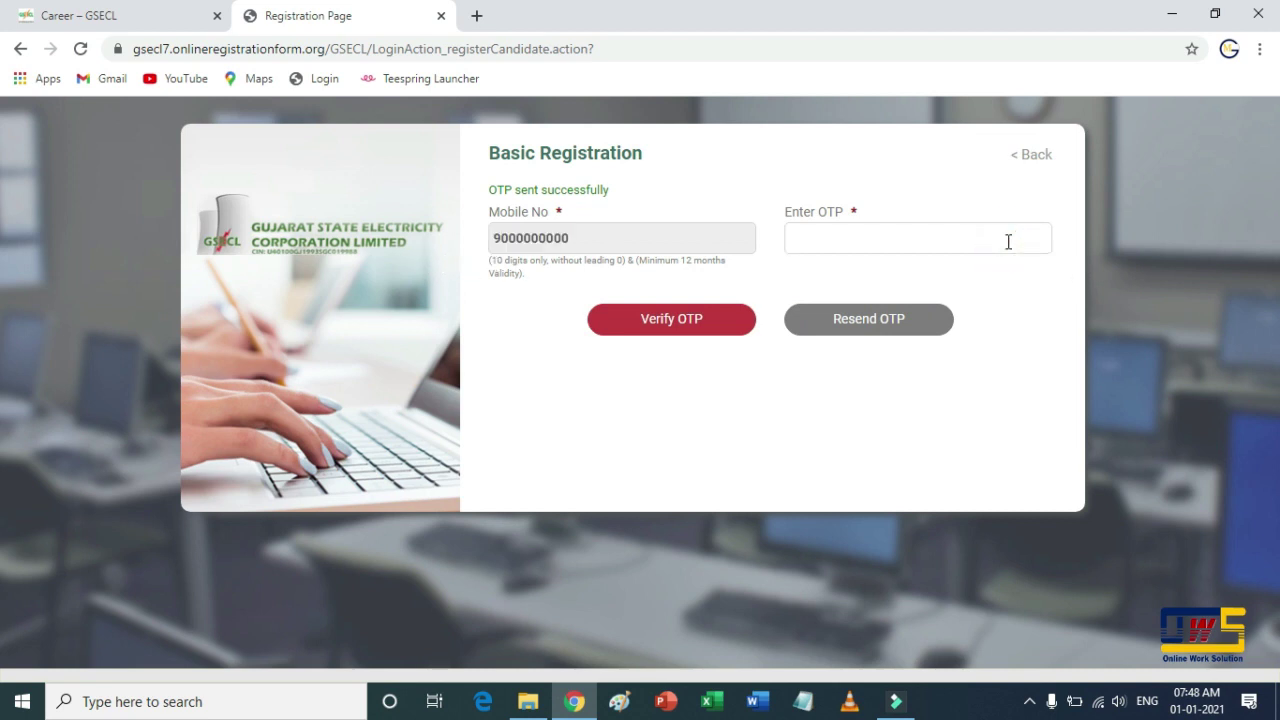
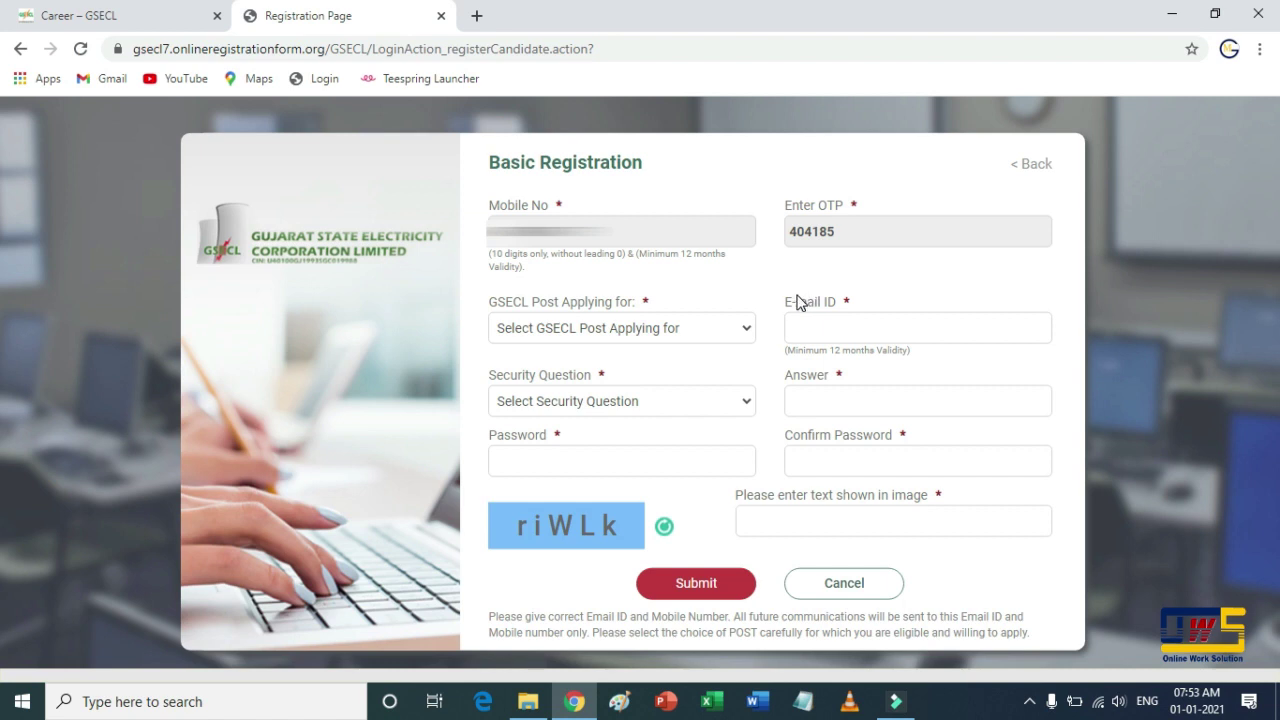
Choose Instrument Mechanic as the post and enter the e-mail ID
left_click(733, 330)
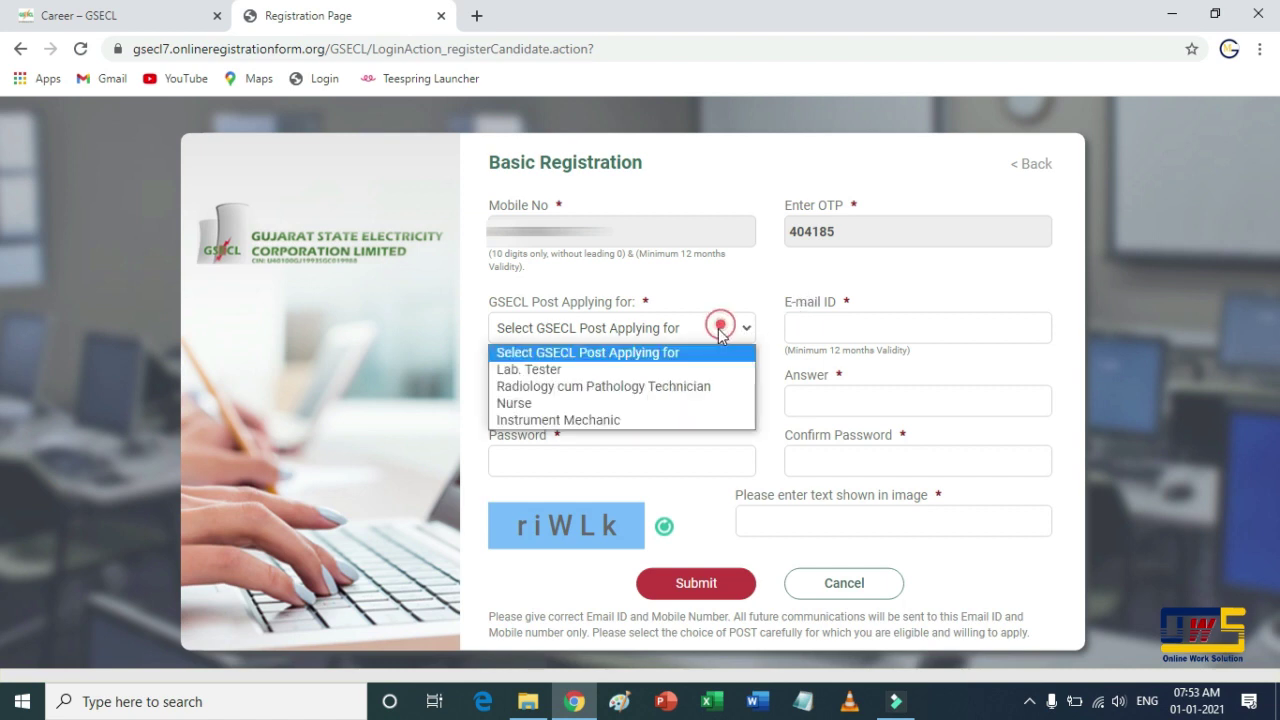
left_click(635, 420)
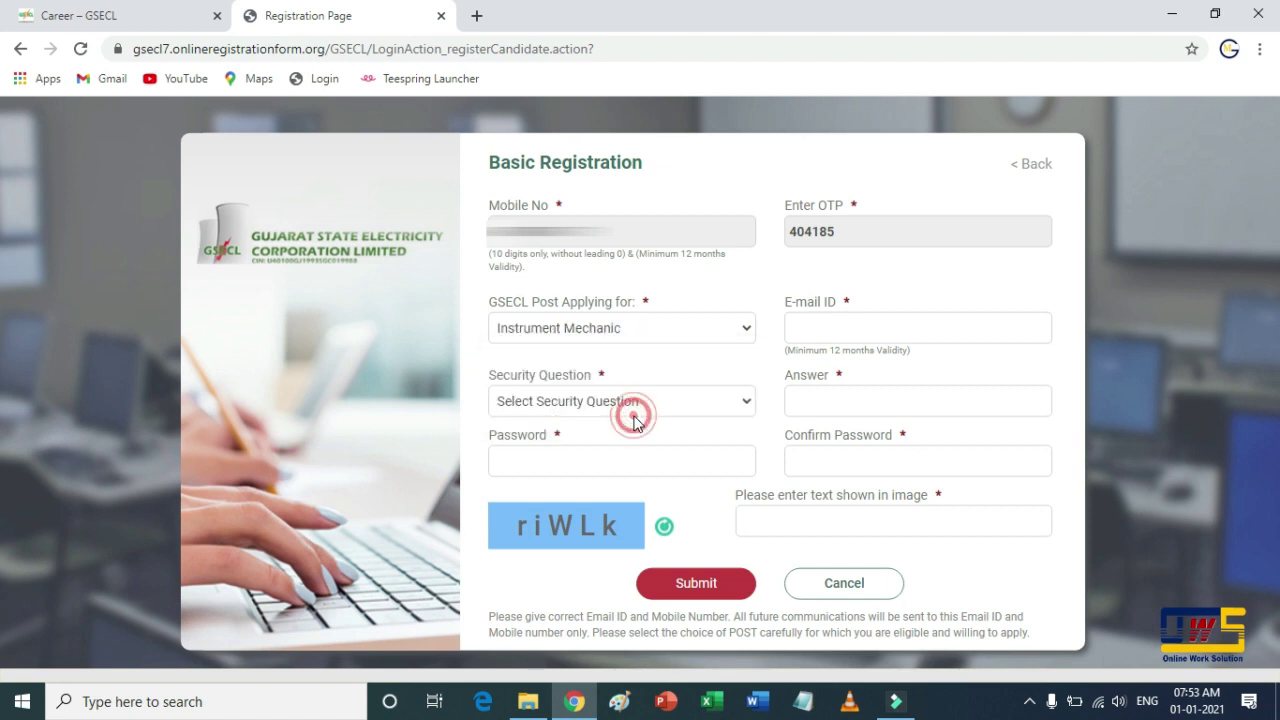
left_click(827, 330)
Pick the city-of-birth security question, then fill in the answer, password, confirmation and captcha
left_click(682, 400)
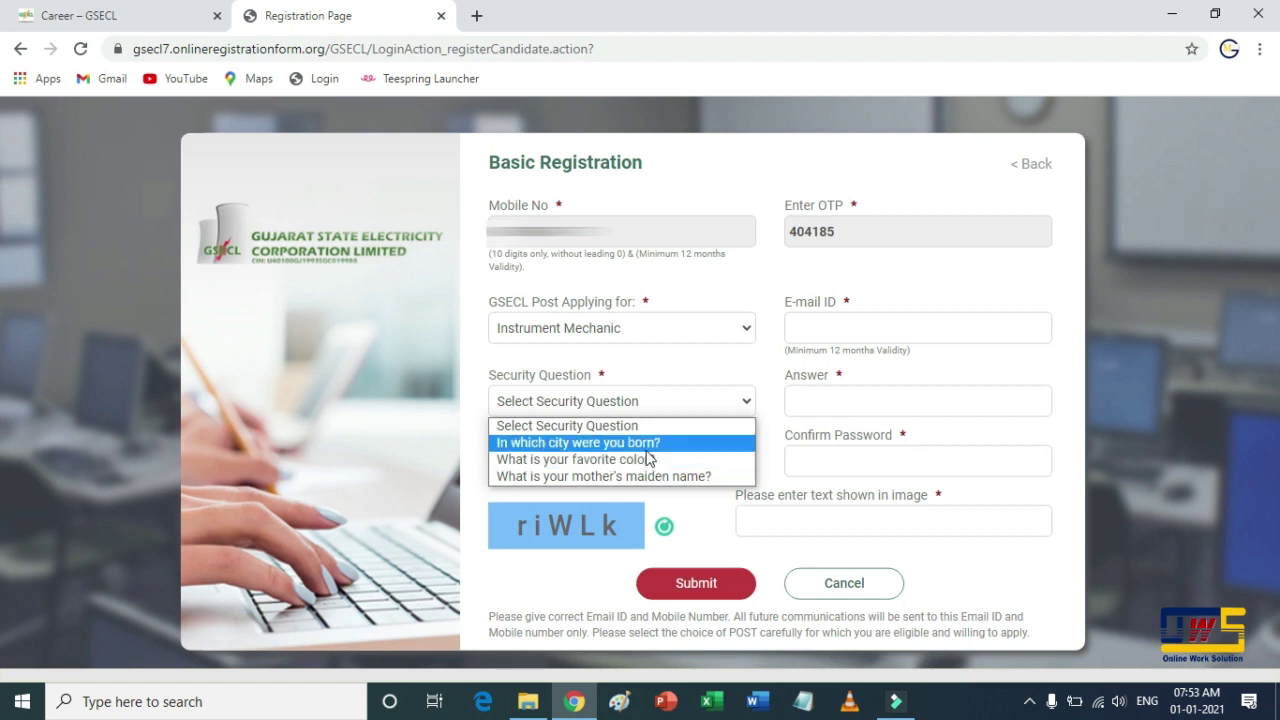
left_click(649, 443)
left_click(802, 401)
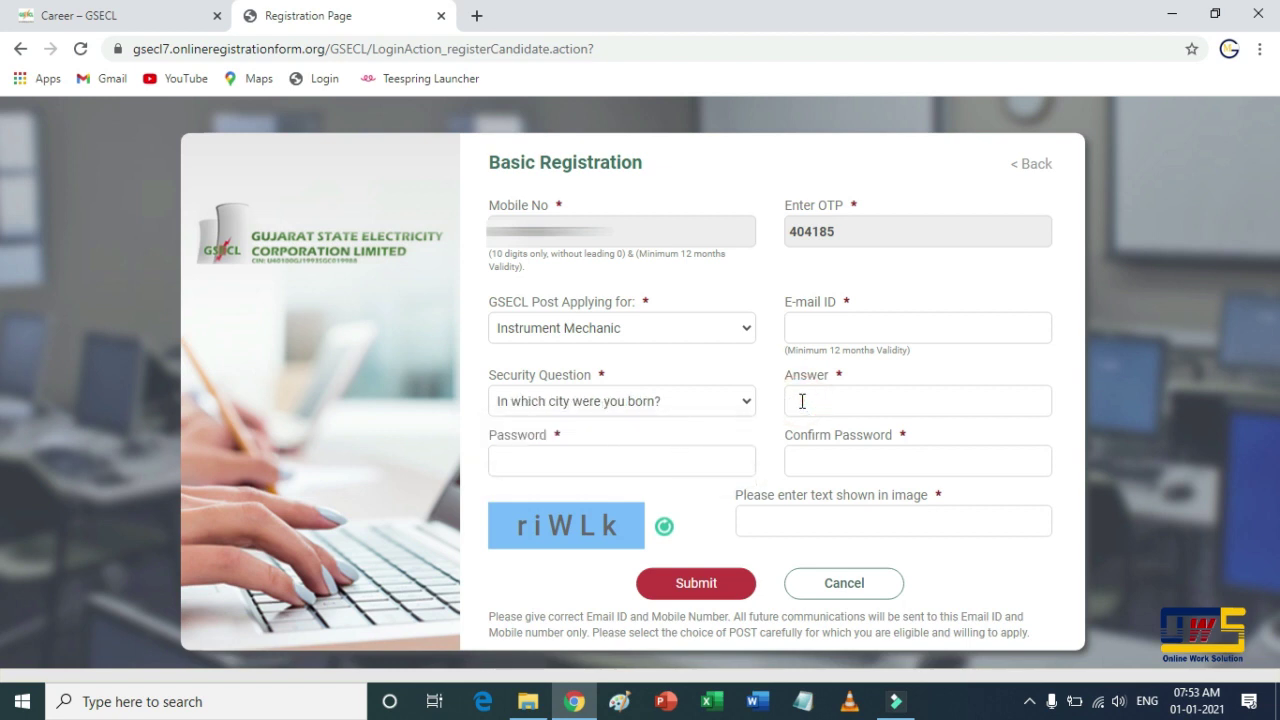
left_click(585, 452)
left_click(816, 461)
left_click(788, 521)
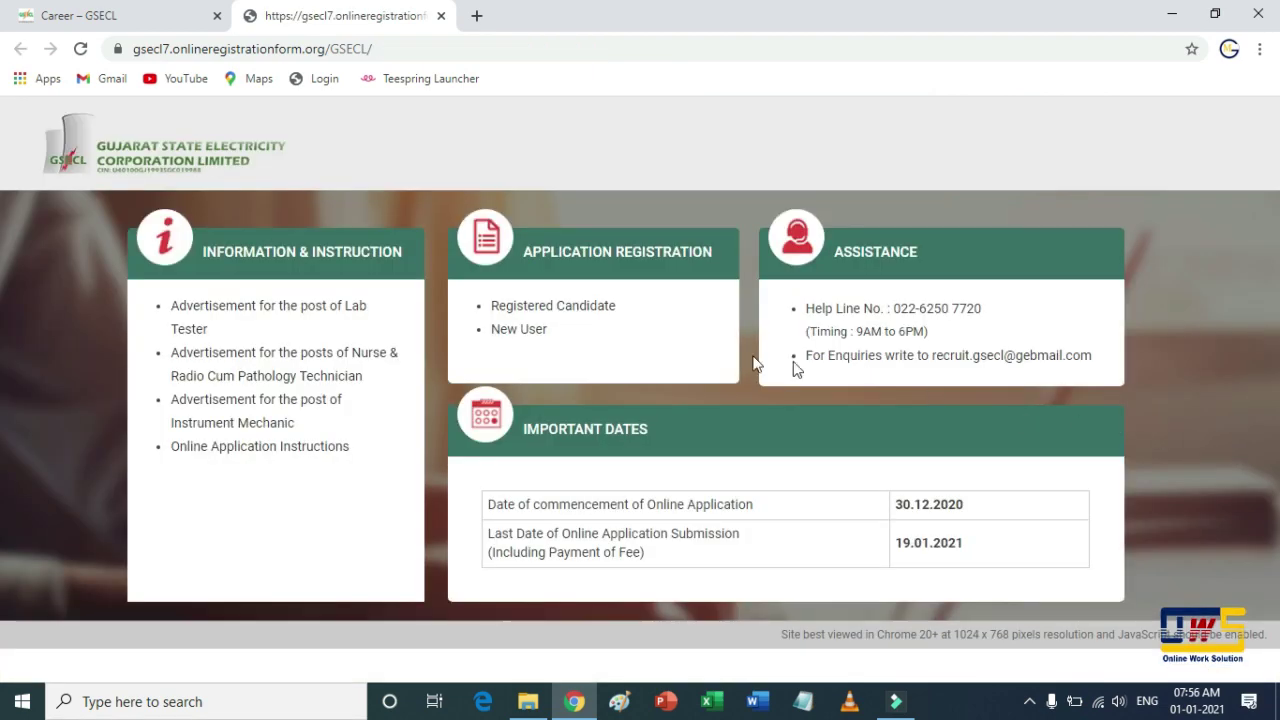
Sign in as a Registered Candidate with the user ID and password
left_click(551, 307)
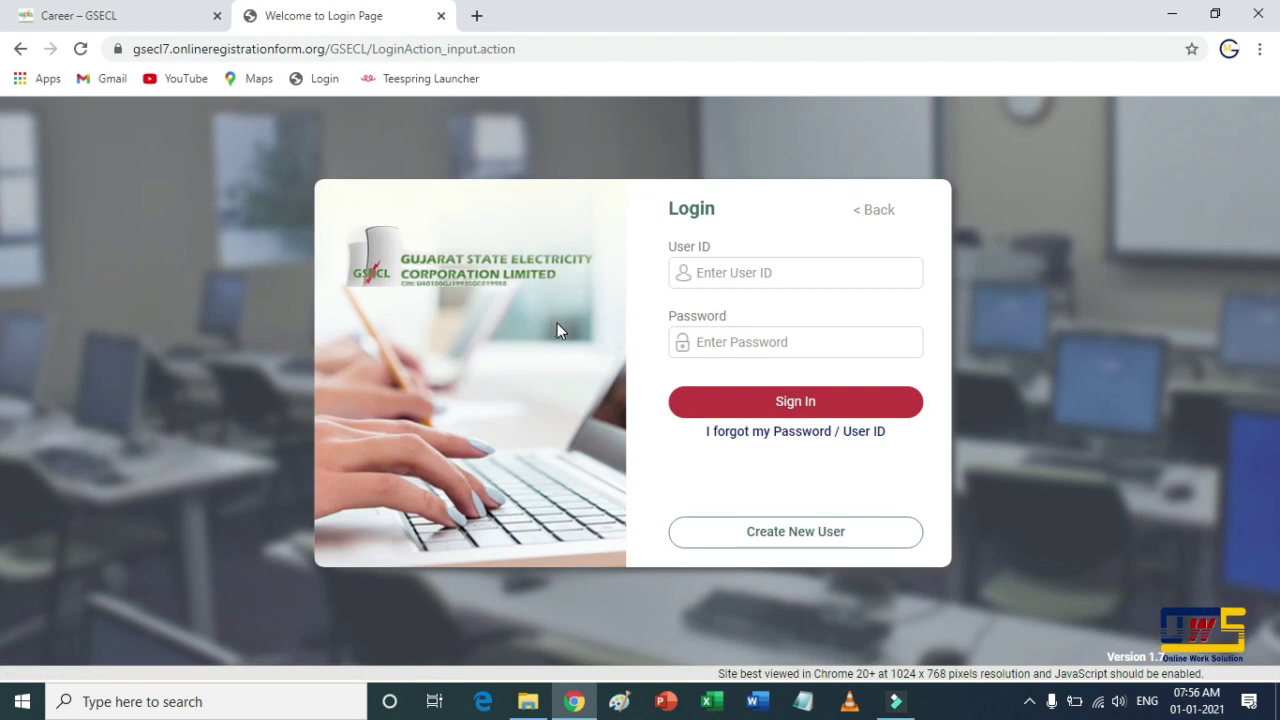
left_click(725, 272)
left_click(715, 344)
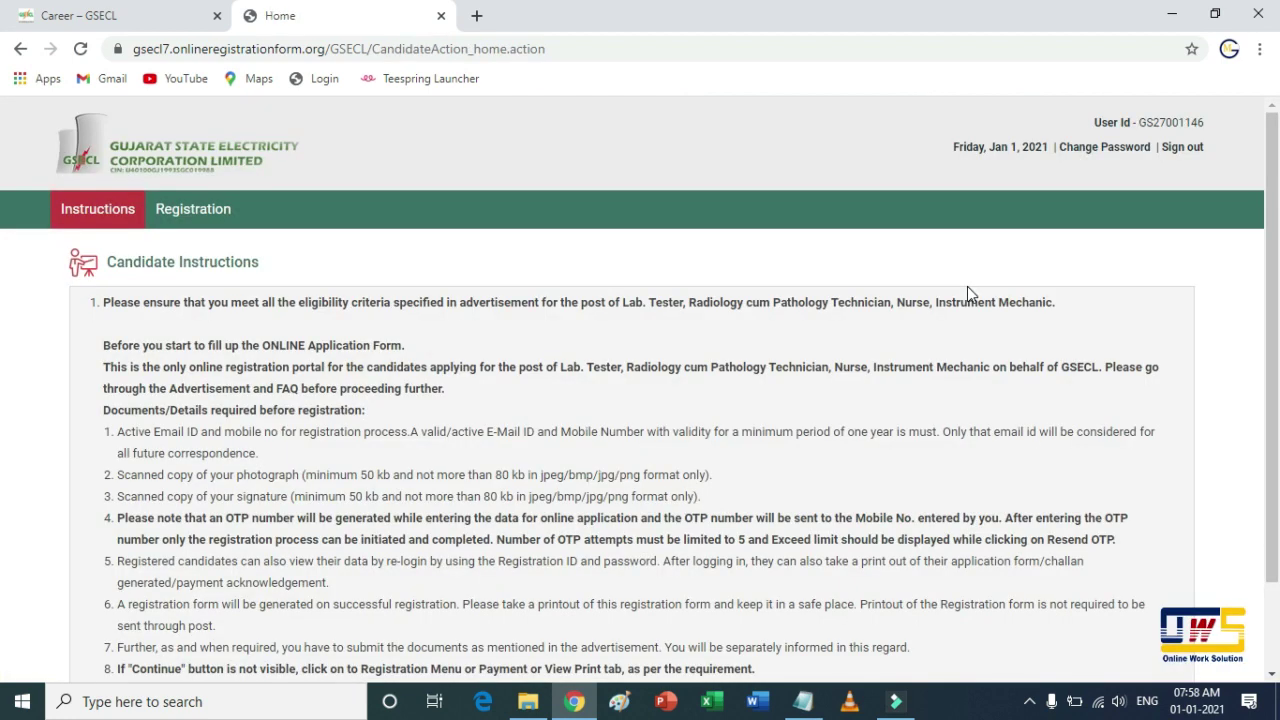
scroll(968, 292, "down", 1)
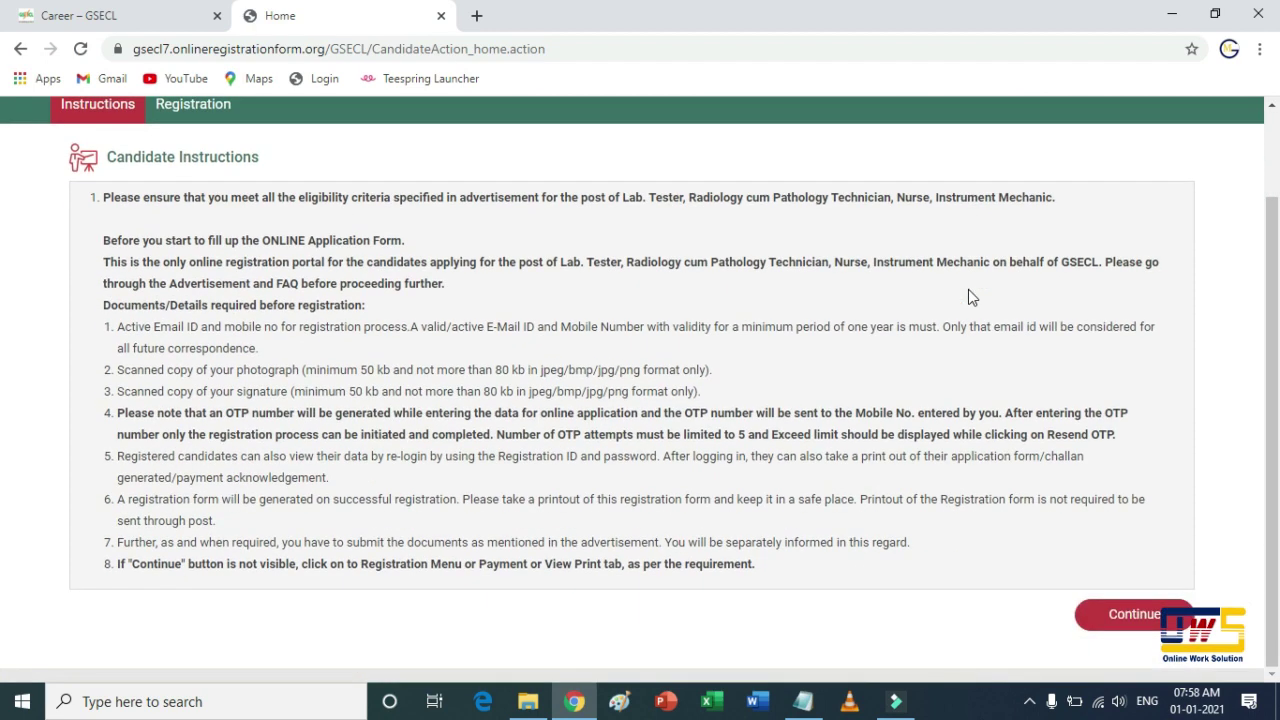
scroll(968, 292, "up", 1)
scroll(968, 292, "down", 1)
Continue to the Personal Details form showing Instrument Mechanic as the post
left_click(1128, 616)
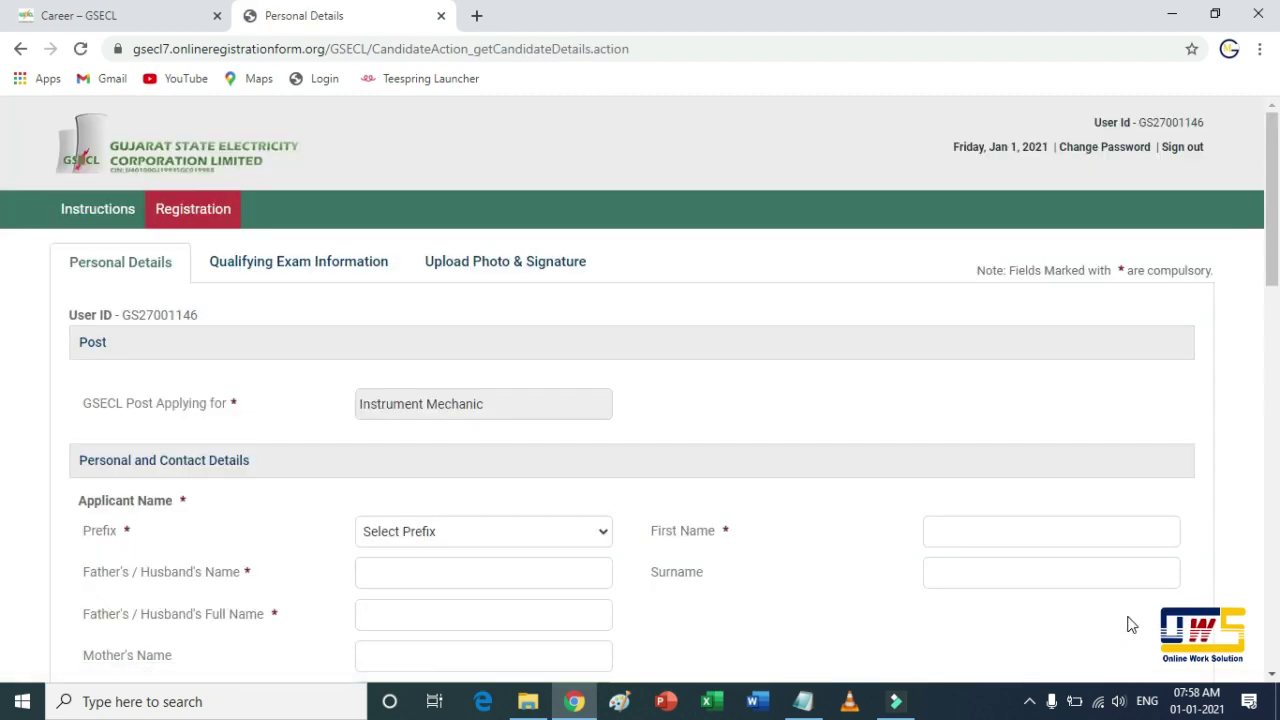
scroll(1131, 624, "down", 7)
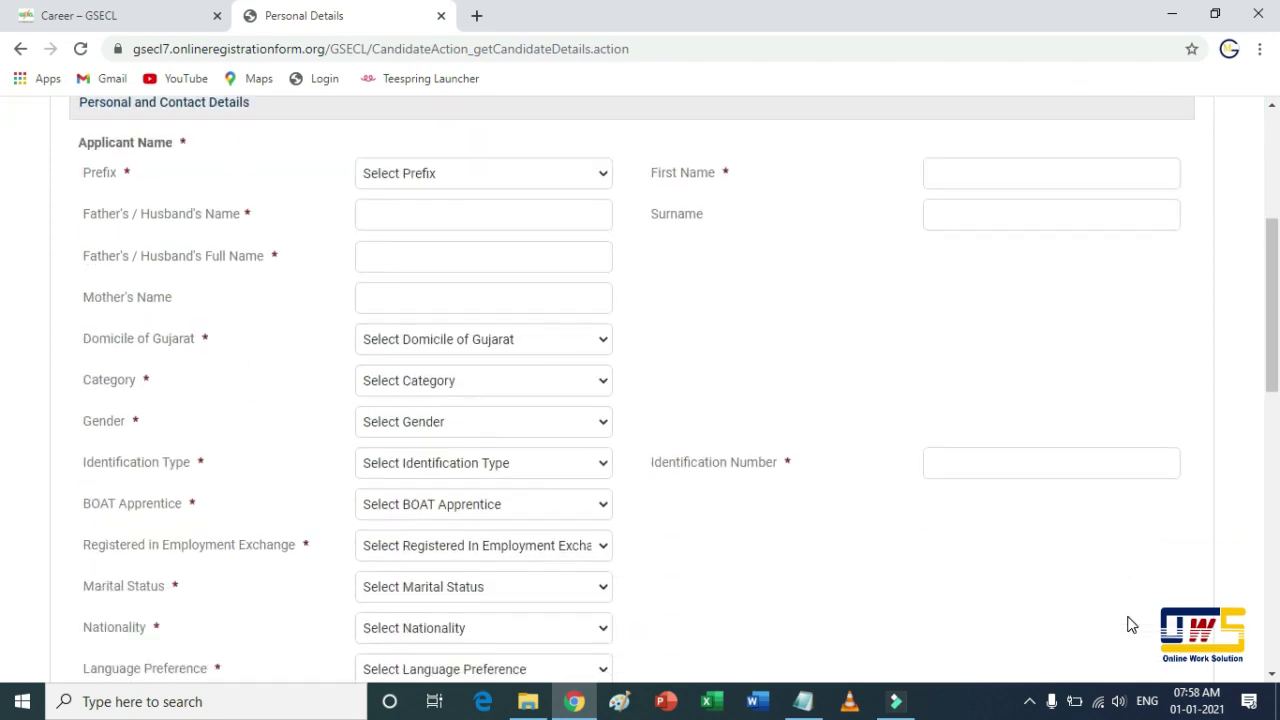
scroll(1134, 617, "down", 6)
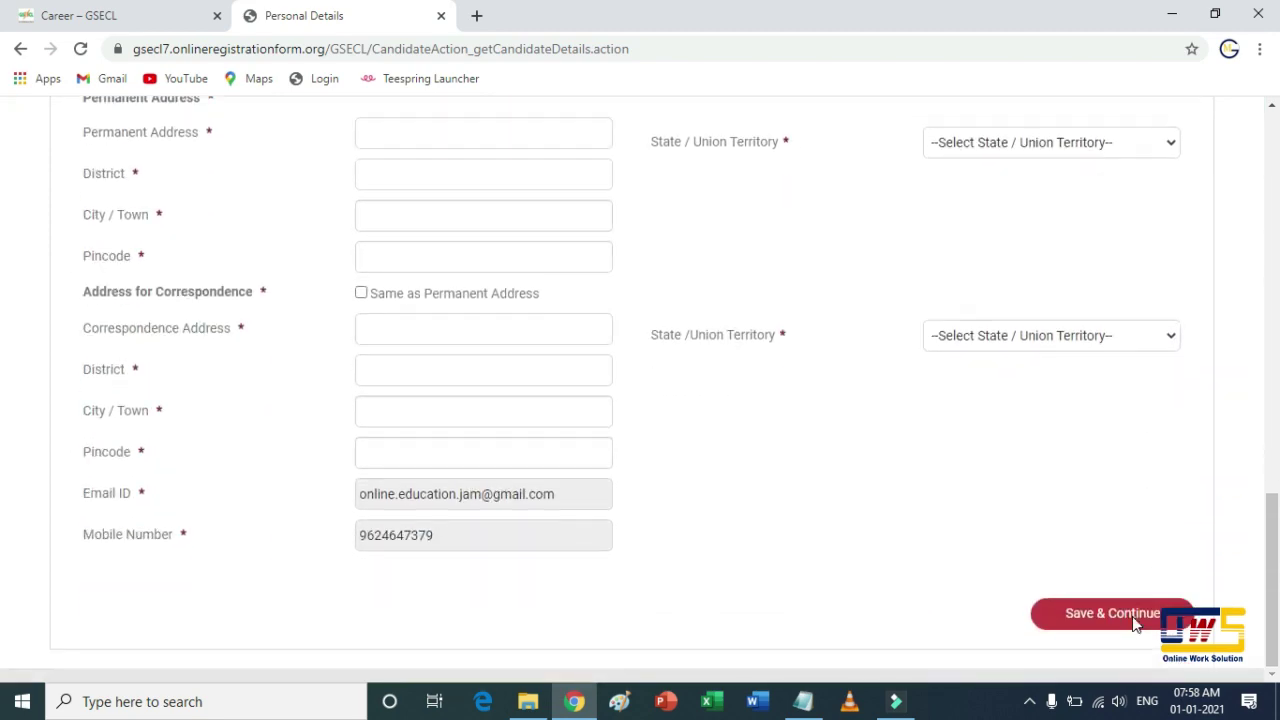
scroll(1134, 622, "up", 13)
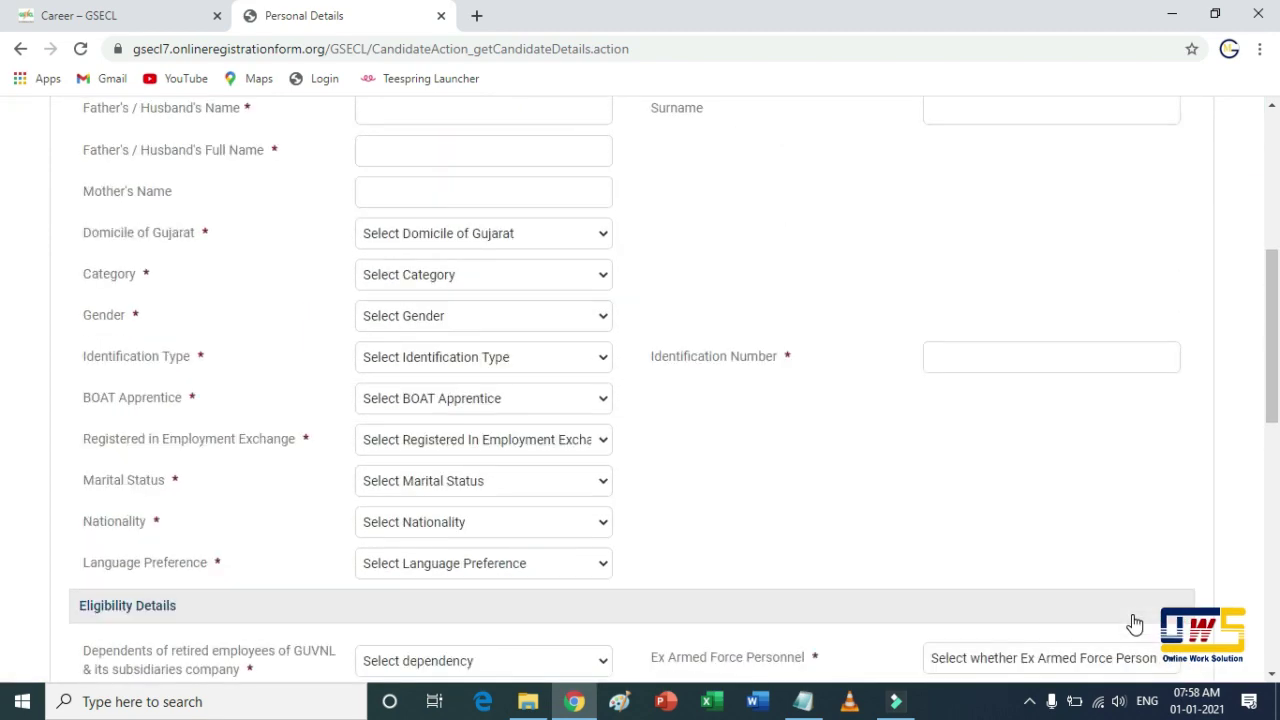
scroll(1134, 624, "up", 2)
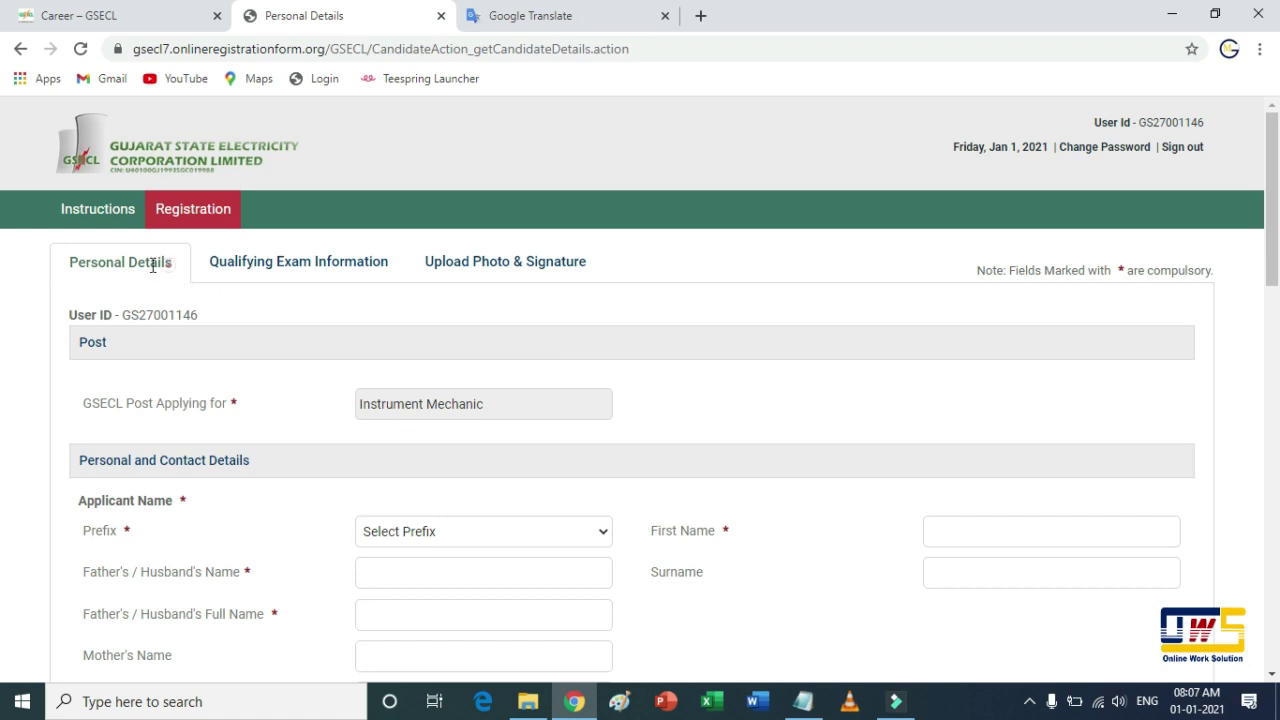
left_click_drag(170, 263, 51, 271)
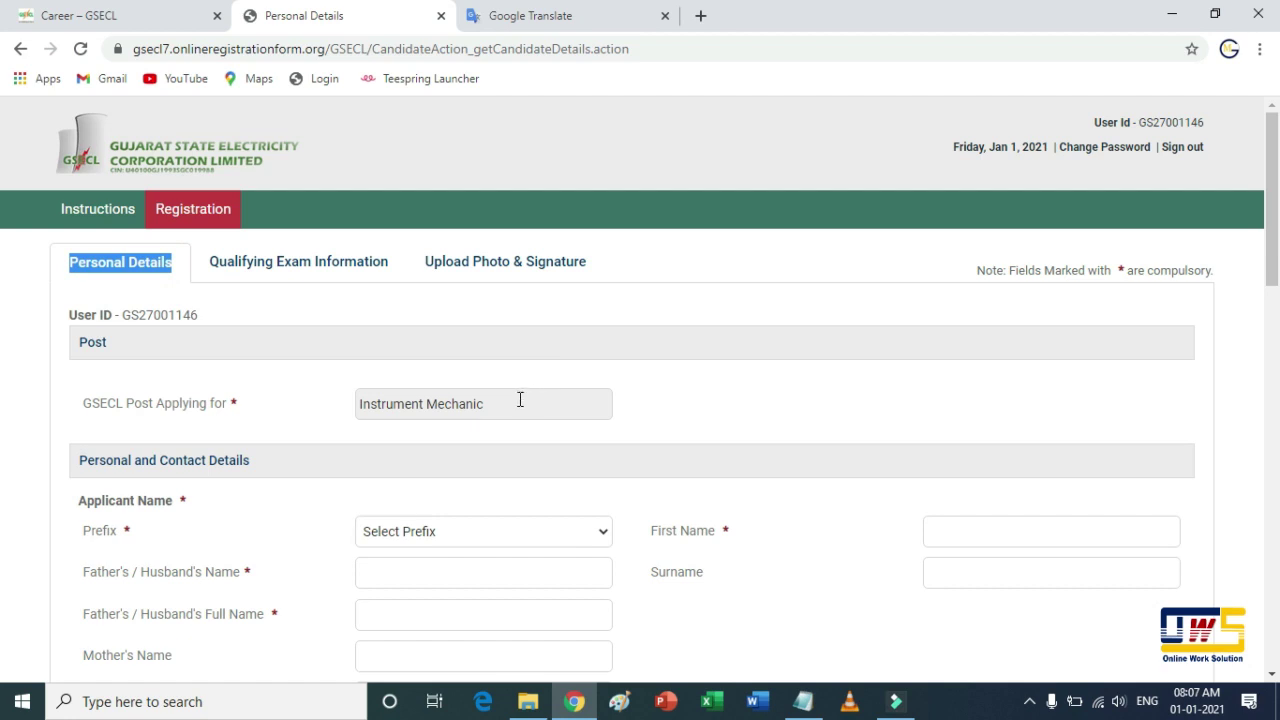
left_click_drag(508, 400, 358, 403)
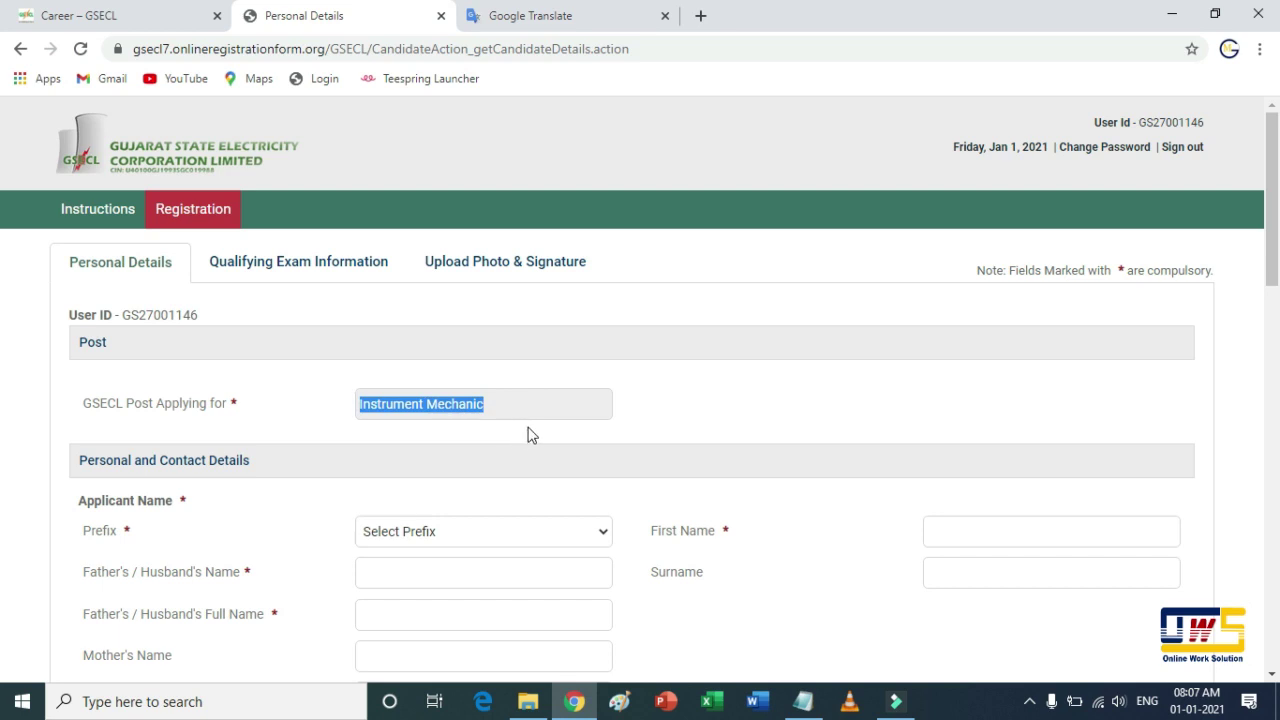
scroll(530, 434, "down", 3)
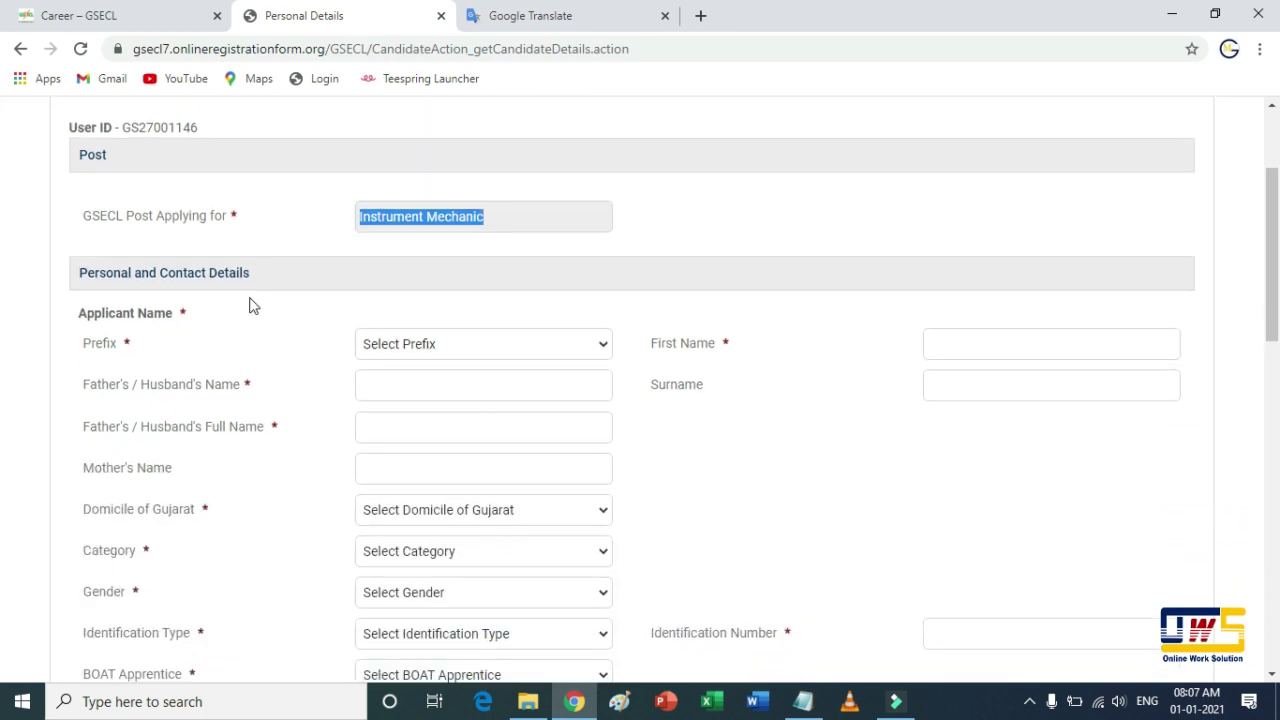
left_click_drag(251, 277, 61, 287)
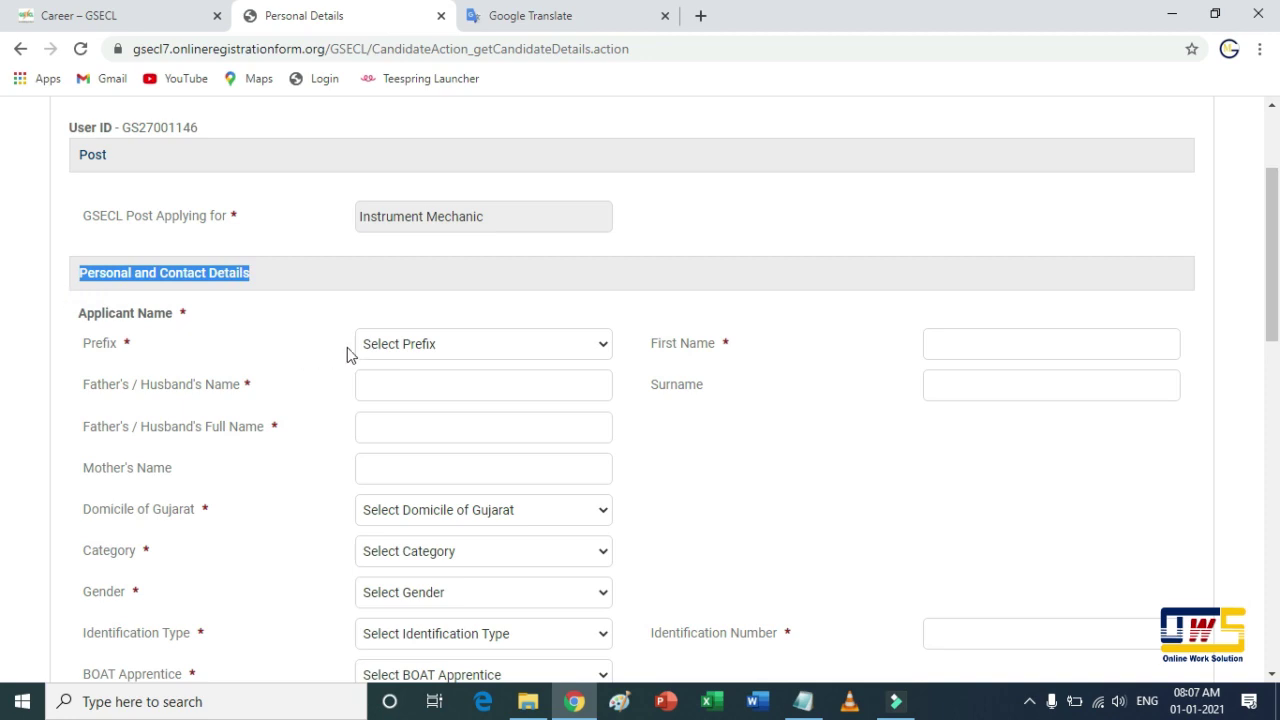
Set the name prefix to Mr. and enter the applicant's, father's/husband's and mother's names
left_click(437, 347)
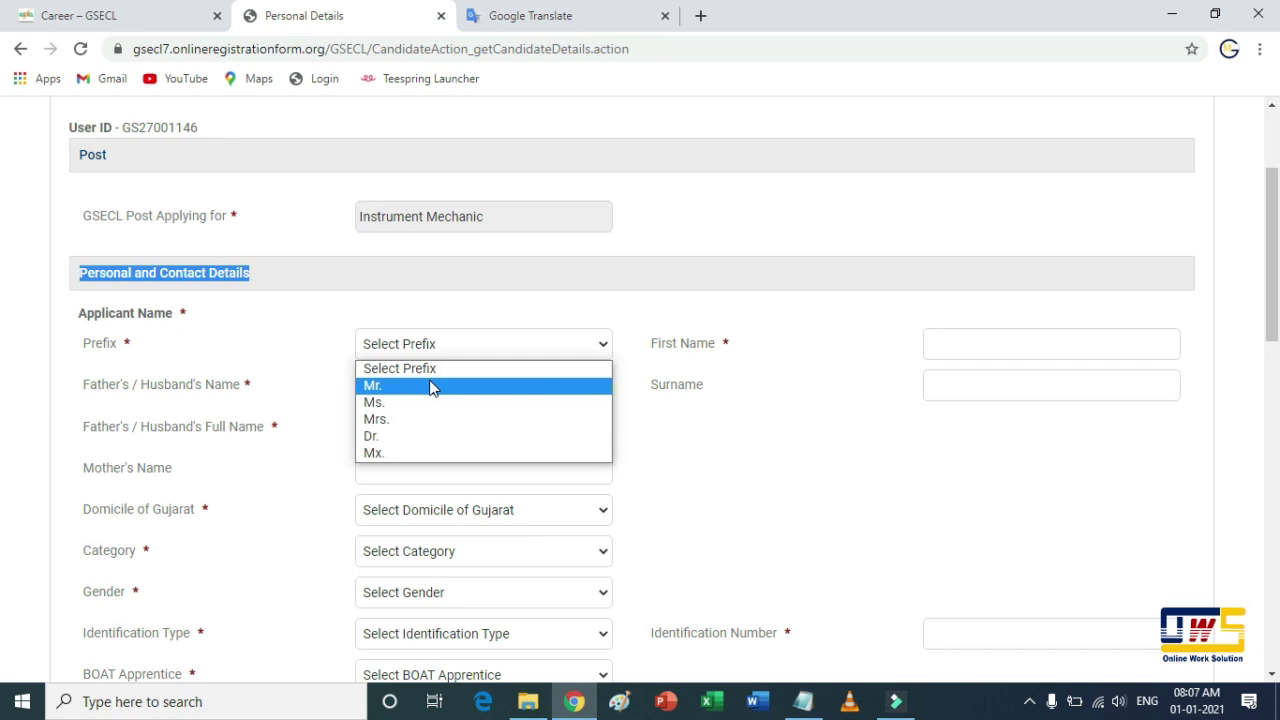
left_click(432, 387)
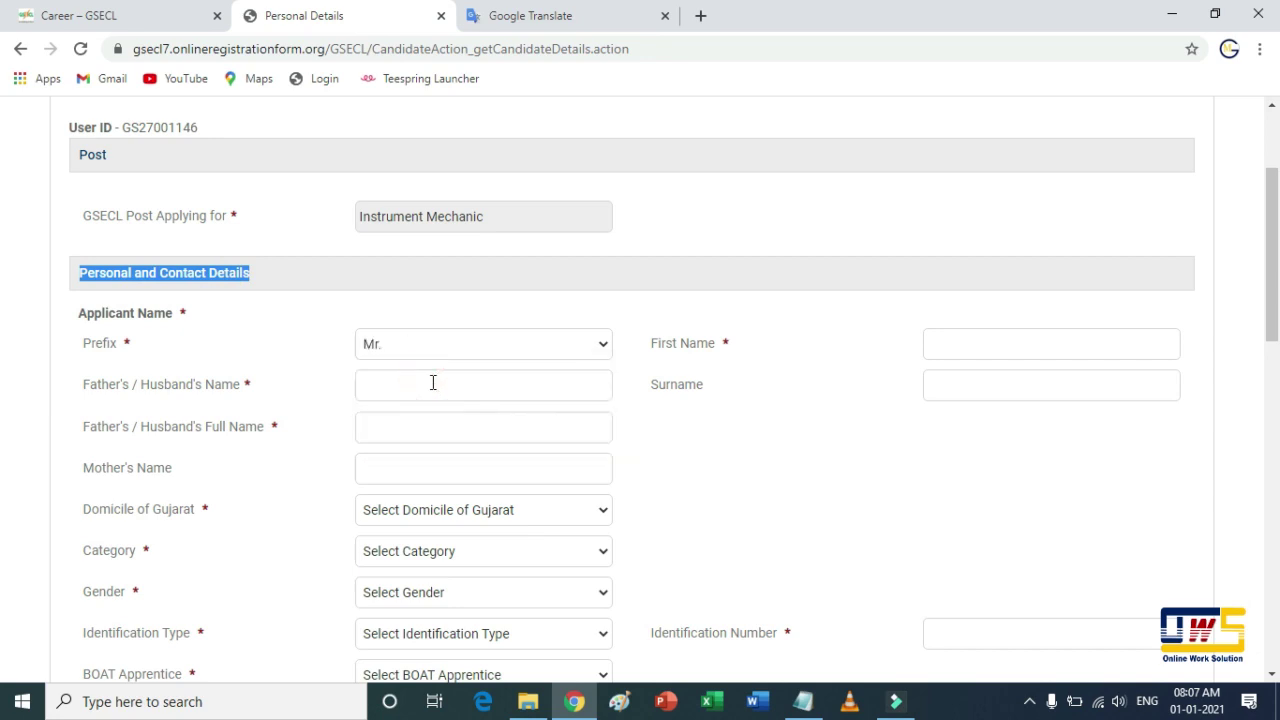
left_click(997, 343)
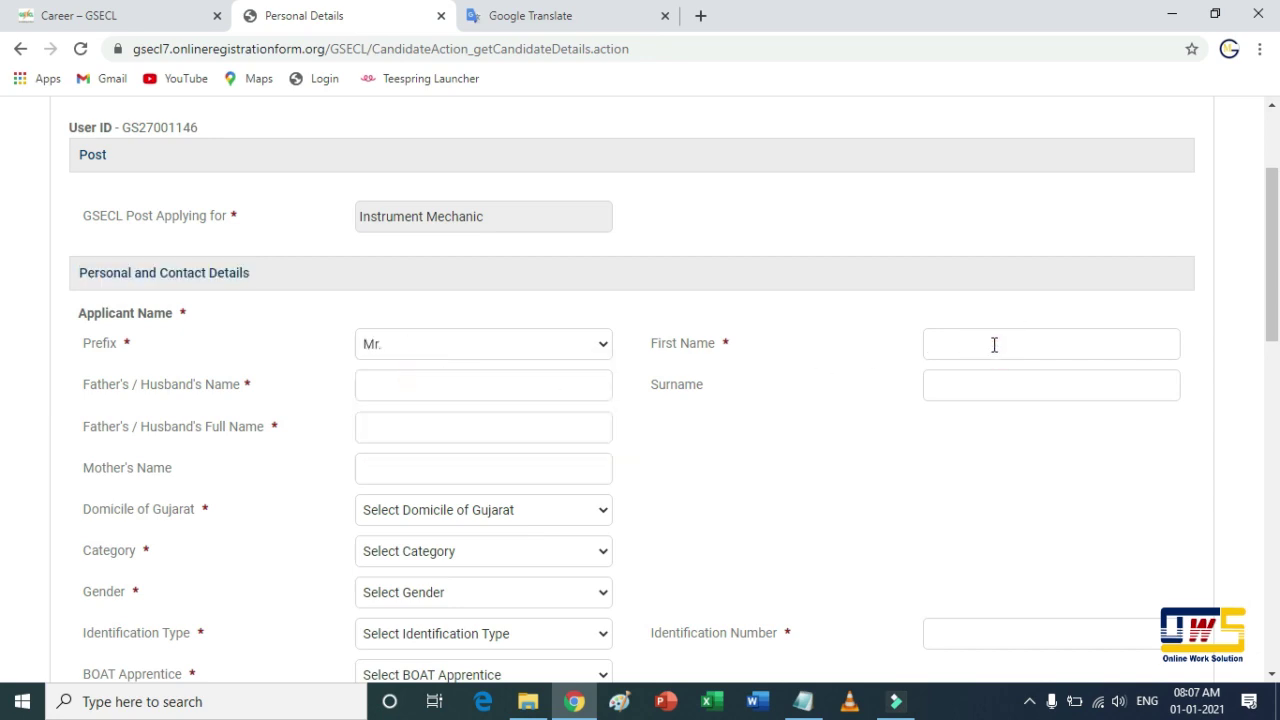
left_click(505, 380)
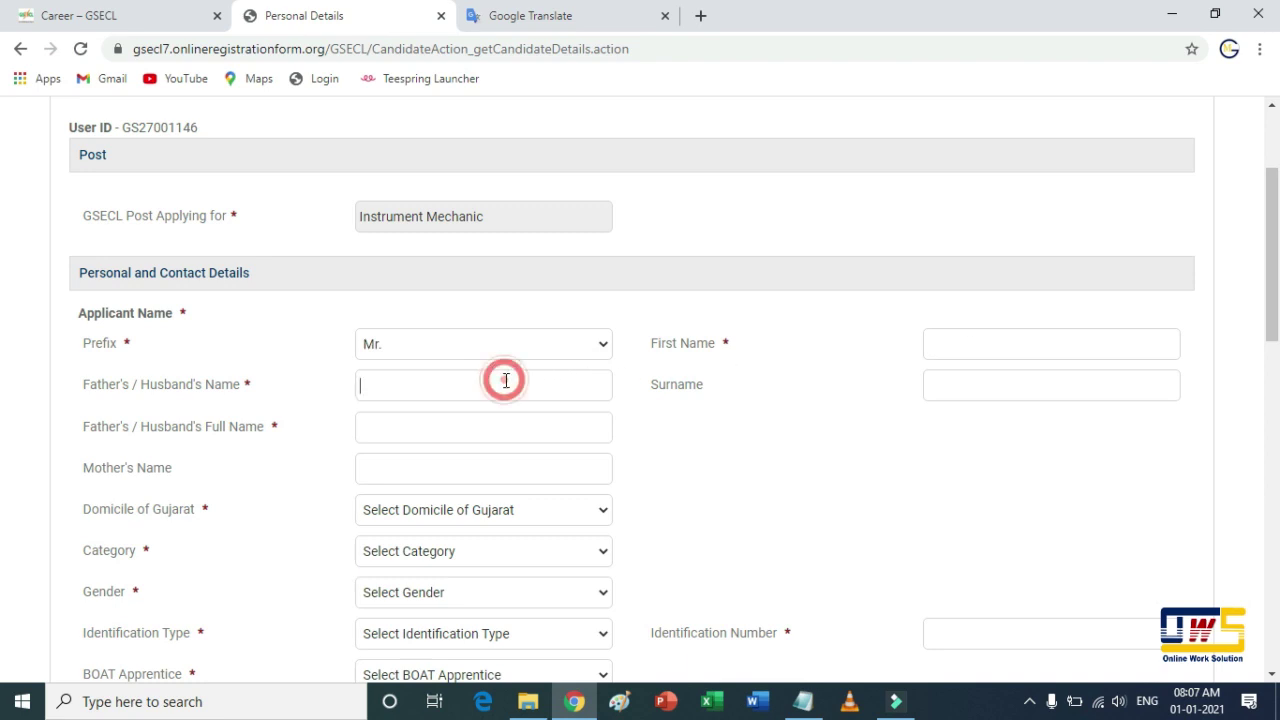
left_click(968, 382)
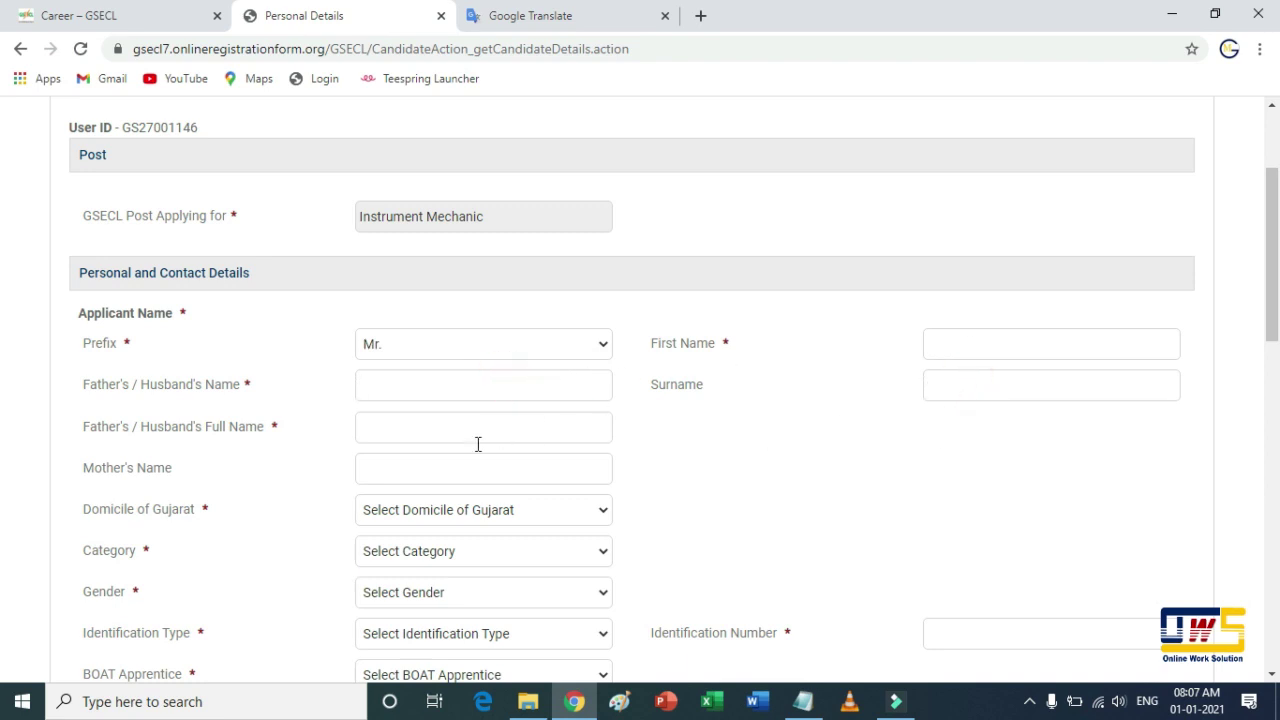
left_click(443, 427)
left_click(433, 465)
Set Domicile of Gujarat Yes, Category UR, Gender Male and Identification Type Driving Licence
left_click(442, 511)
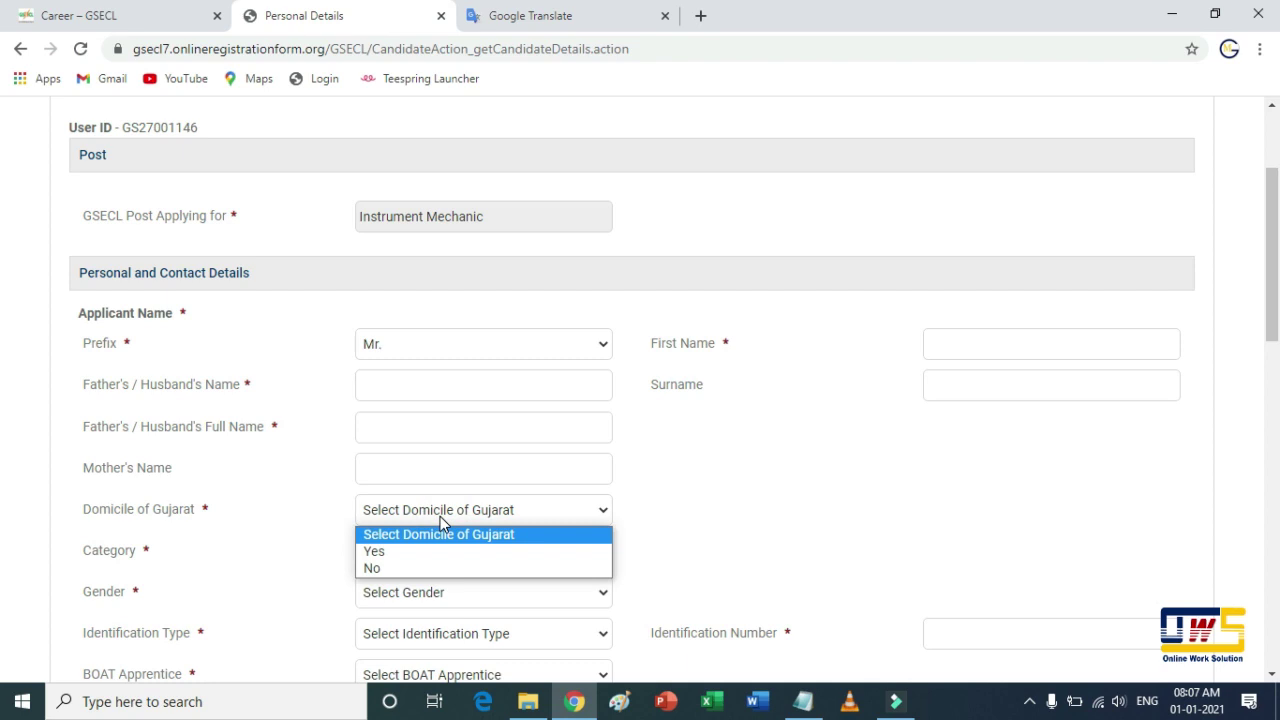
left_click(402, 551)
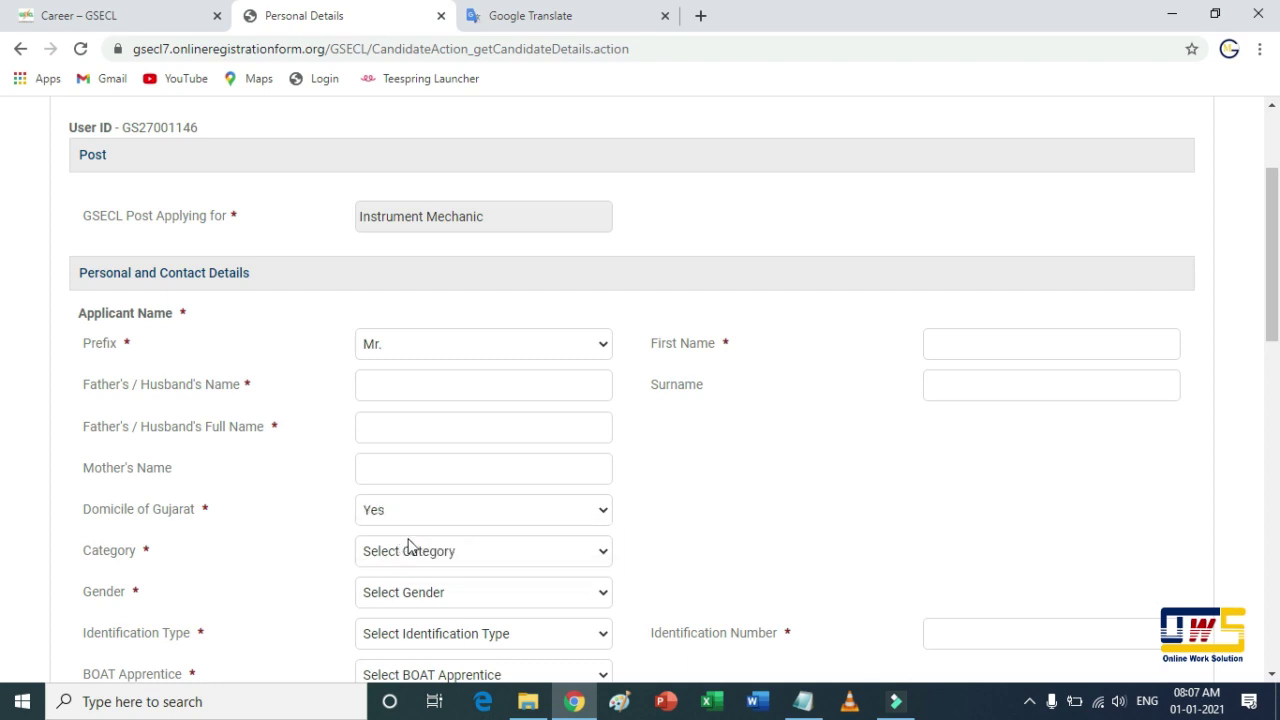
left_click(419, 553)
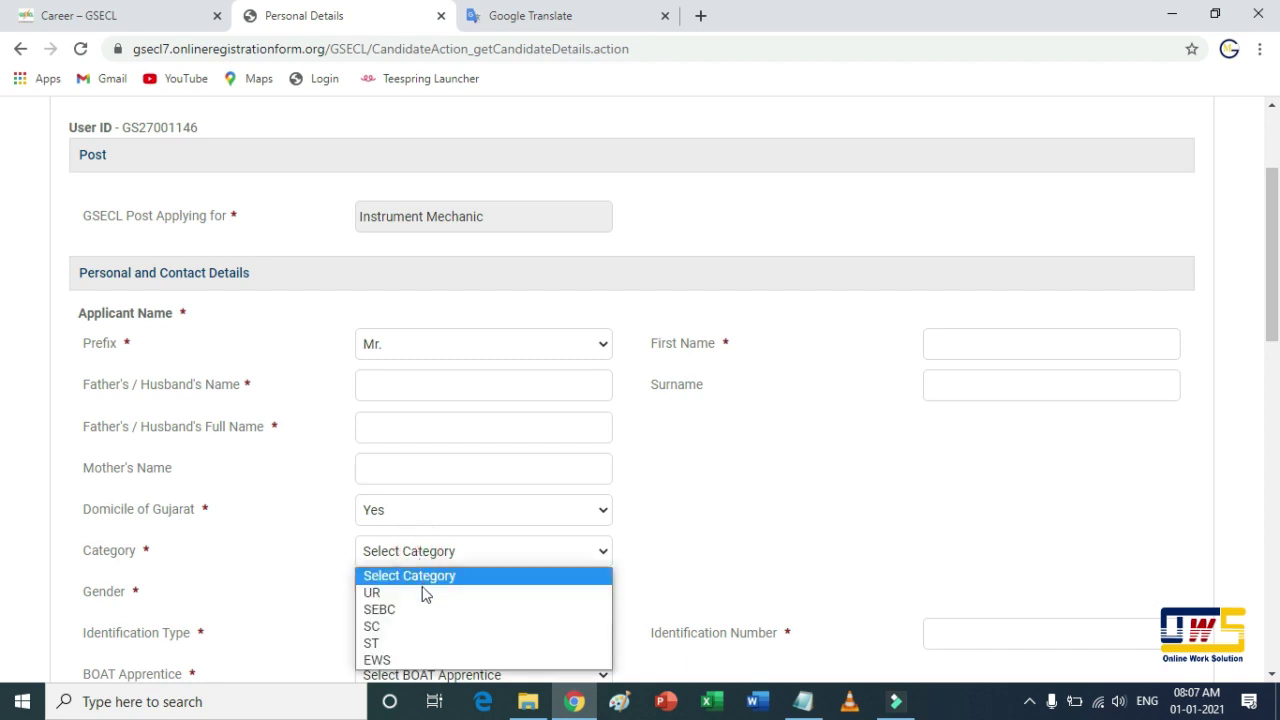
left_click(424, 594)
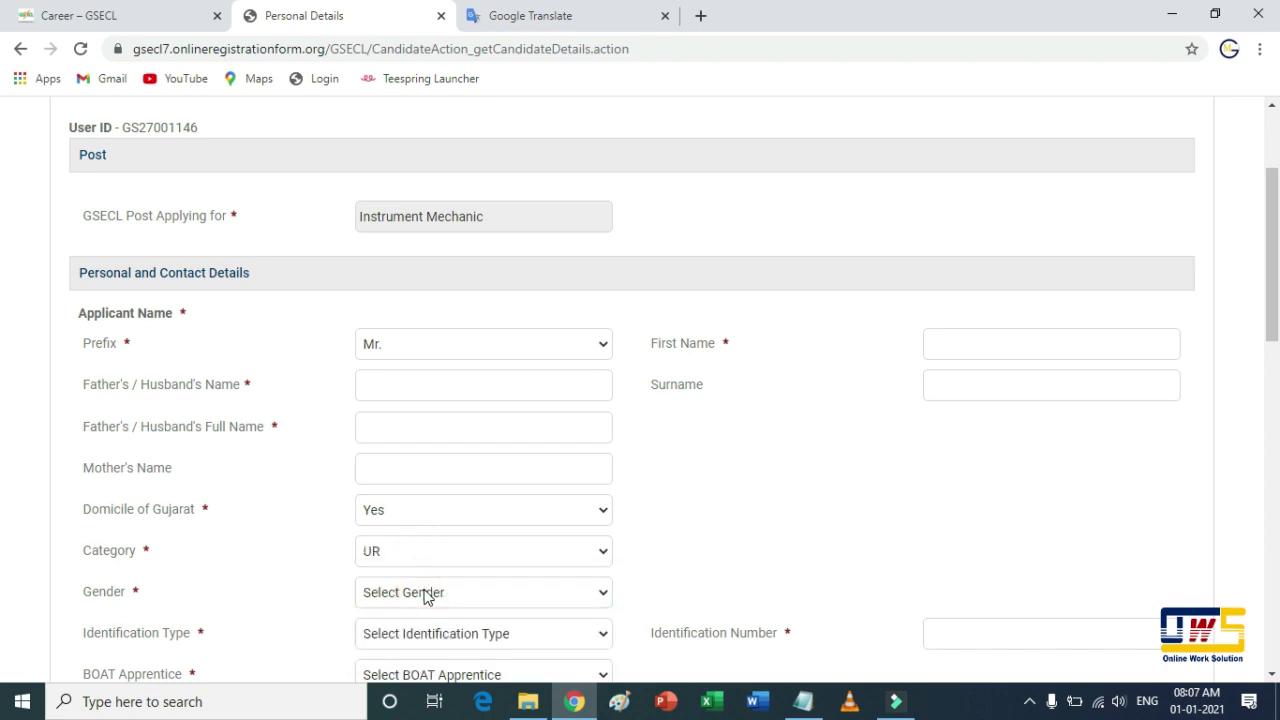
left_click(433, 593)
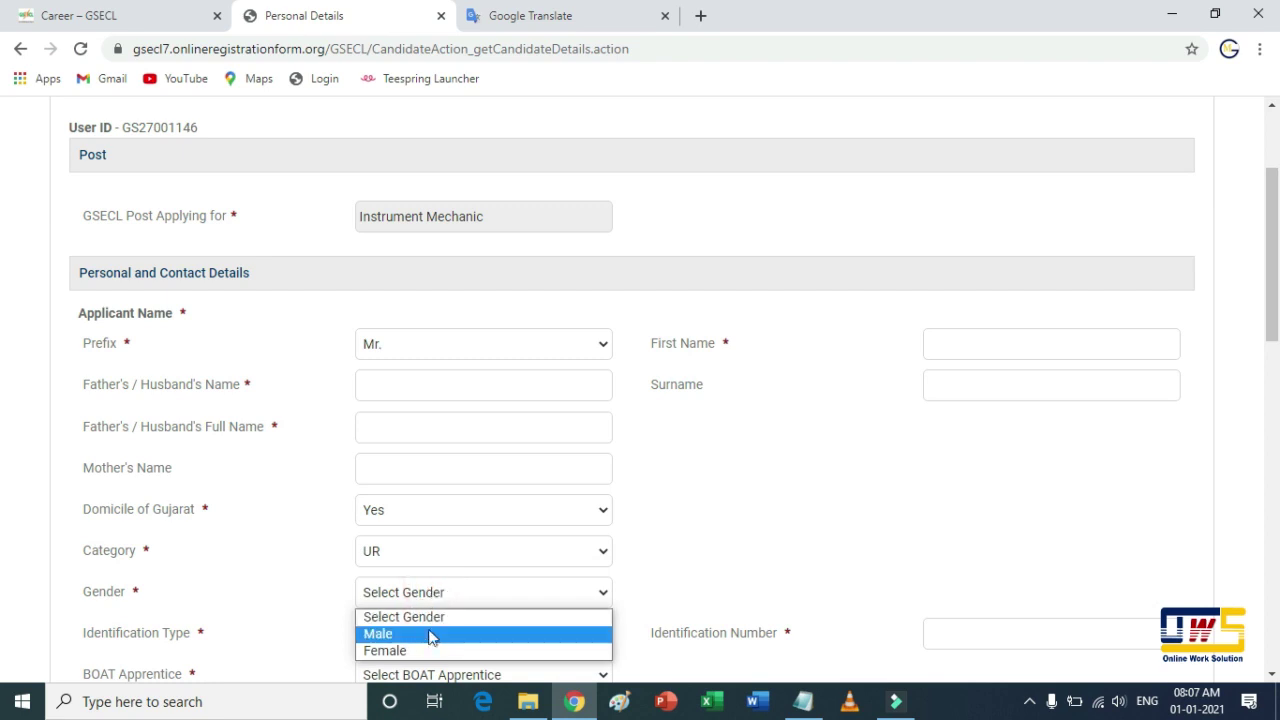
left_click(431, 634)
scroll(540, 595, "down", 1)
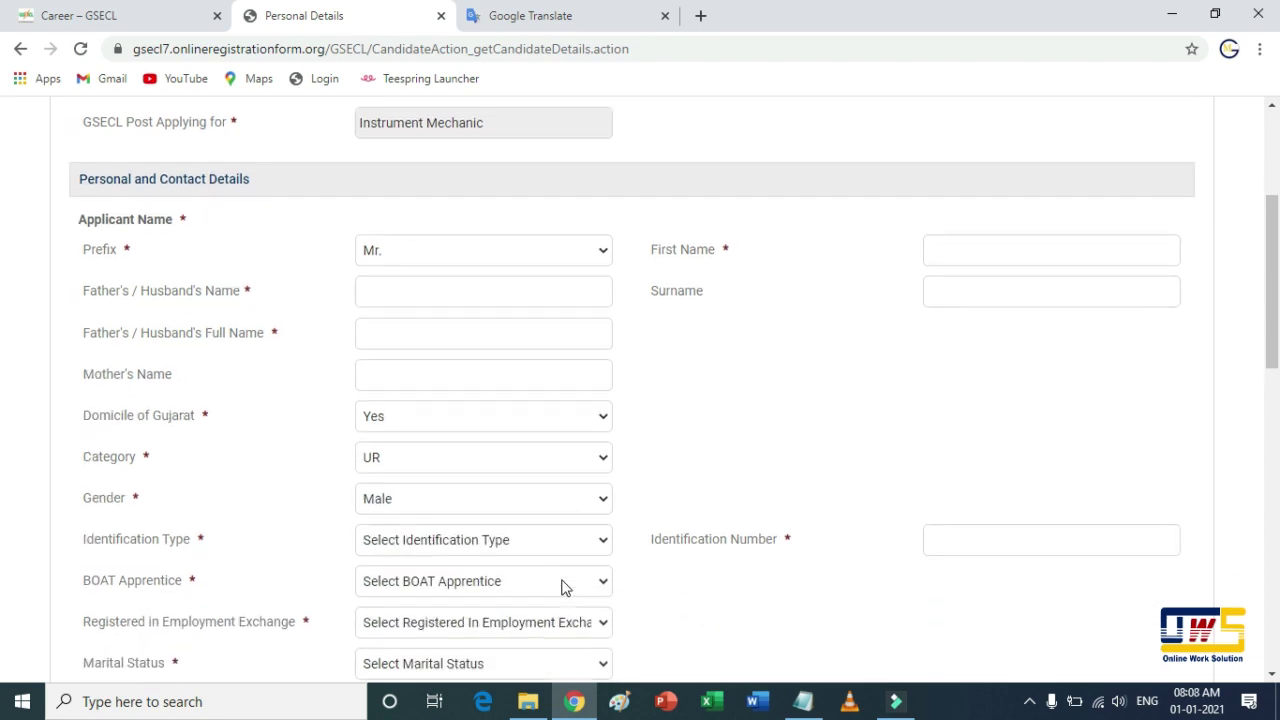
left_click(486, 547)
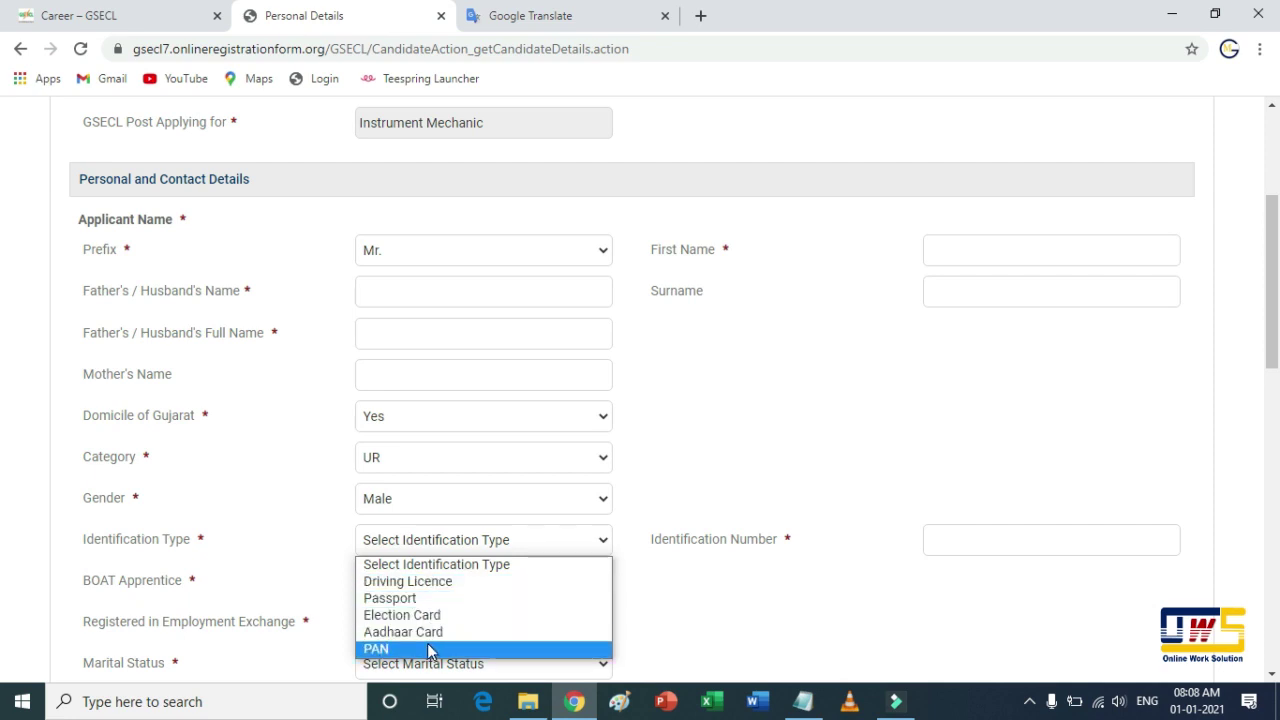
left_click(410, 585)
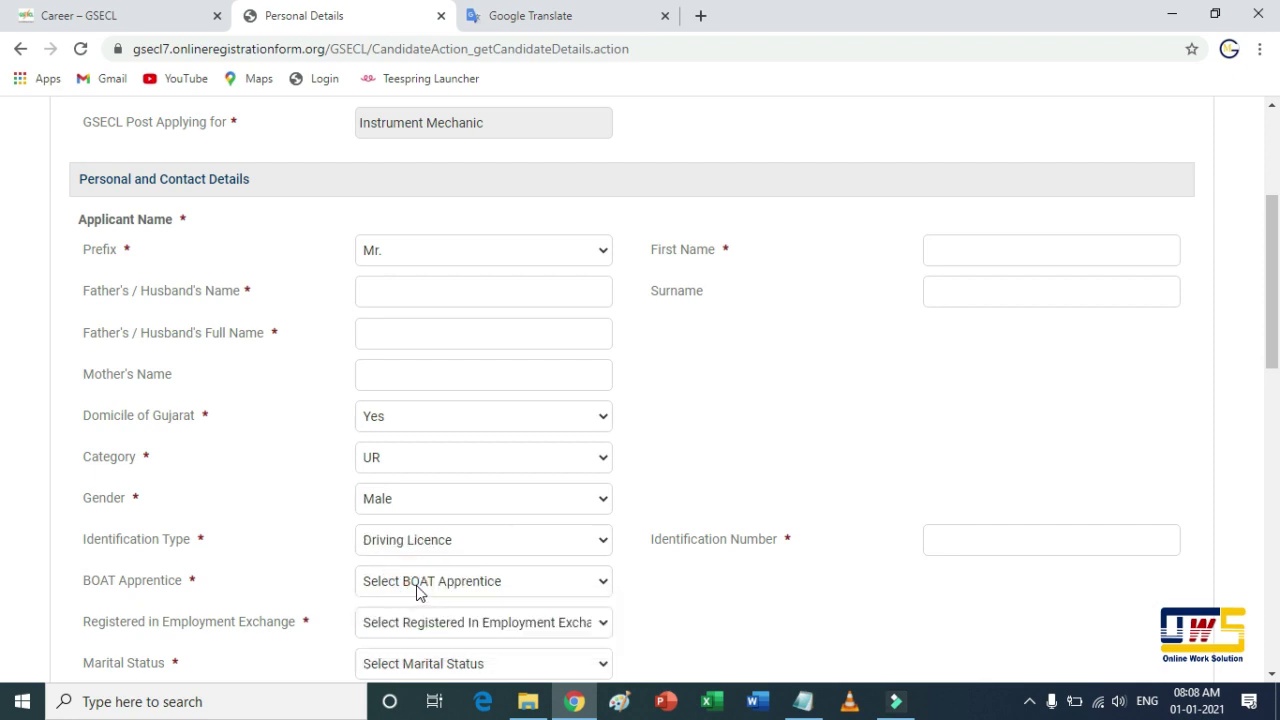
left_click(1001, 540)
Answer No for BOAT Apprentice and Employment Exchange registration
scroll(850, 600, "down", 1)
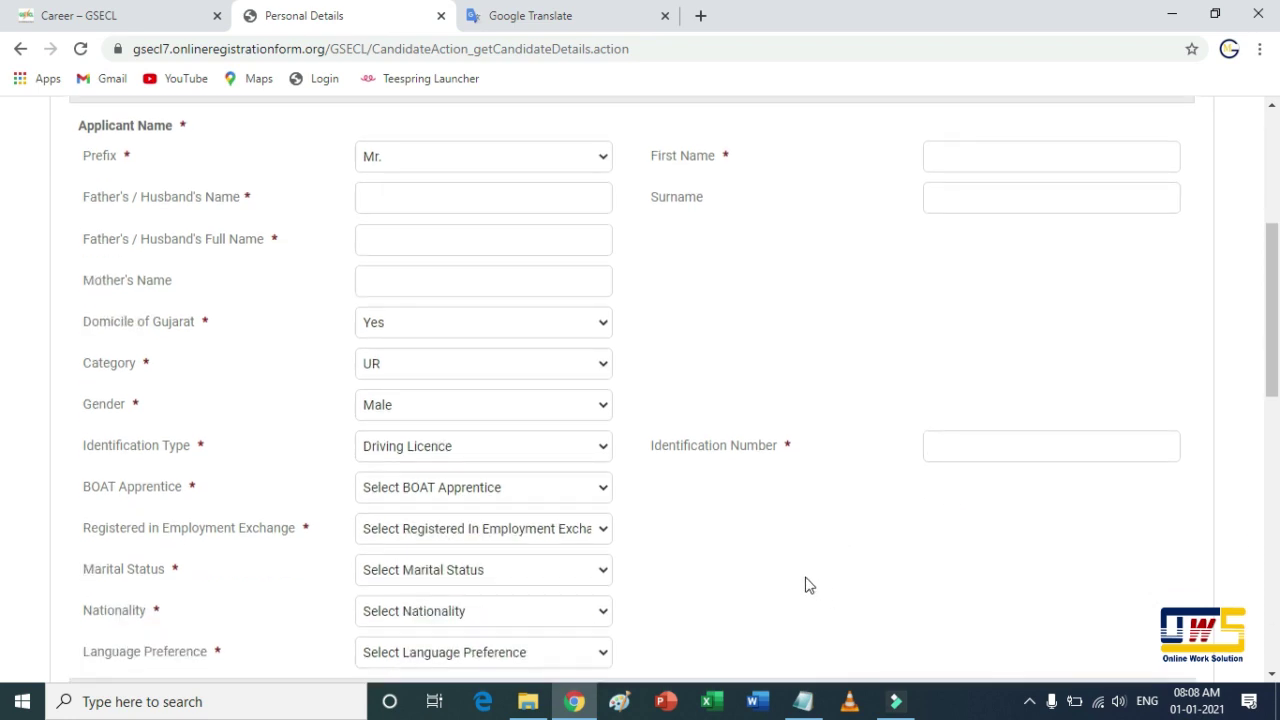
left_click(518, 489)
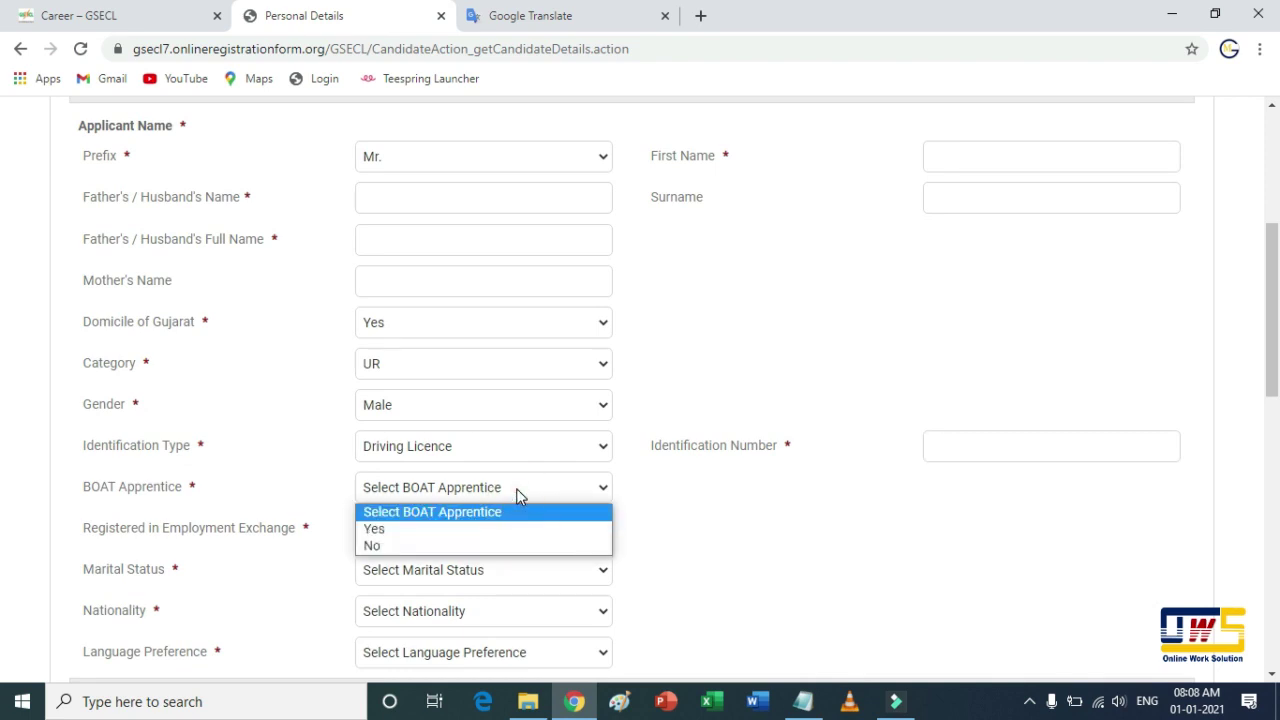
left_click(473, 540)
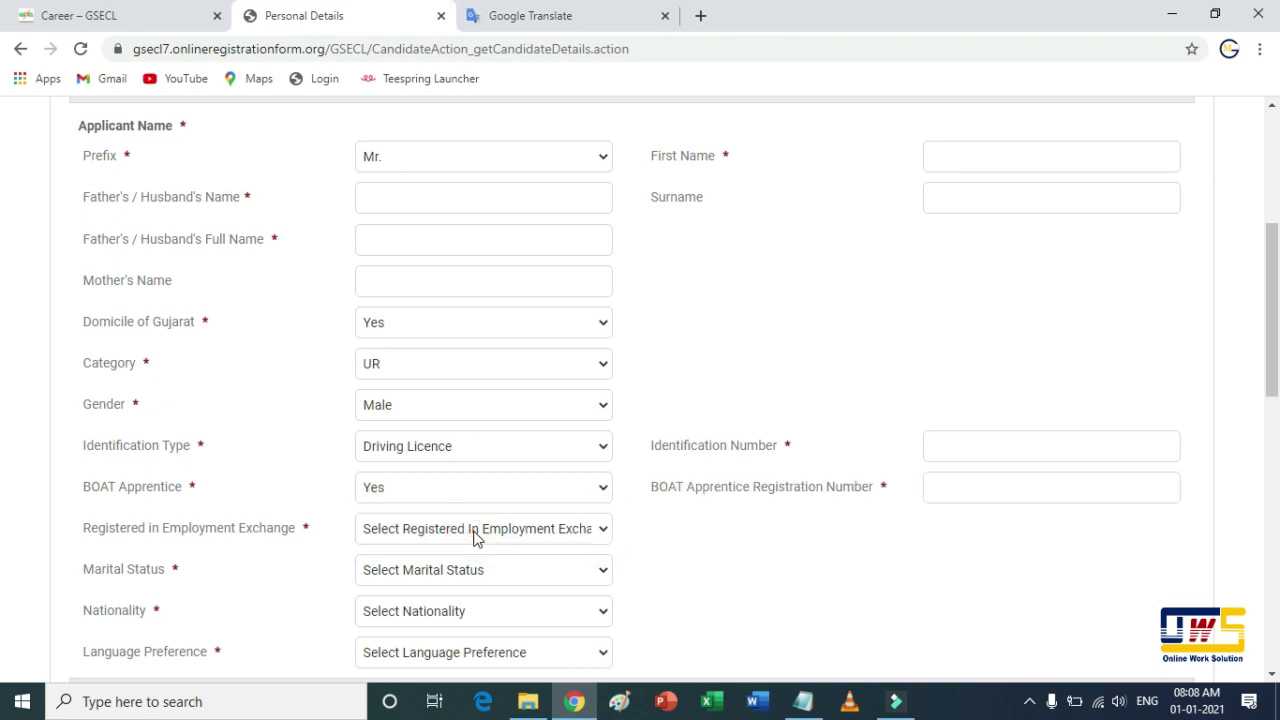
left_click(986, 492)
left_click(551, 493)
left_click(489, 540)
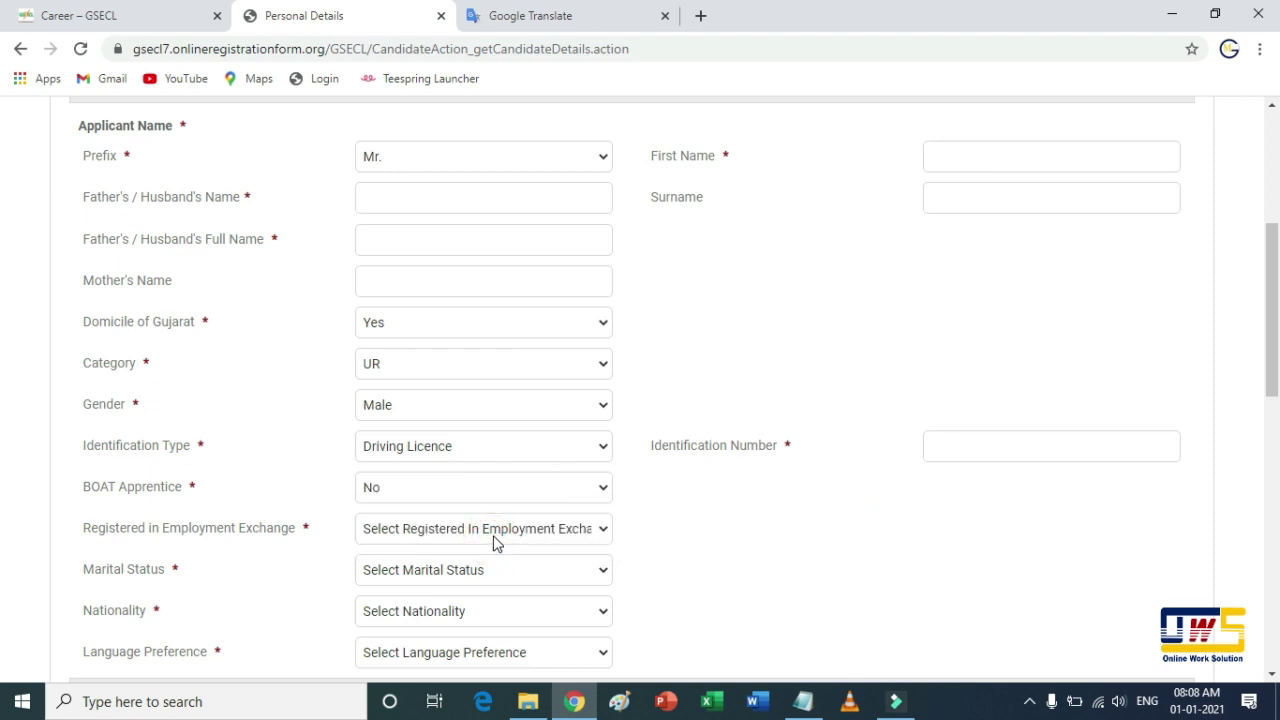
left_click(493, 535)
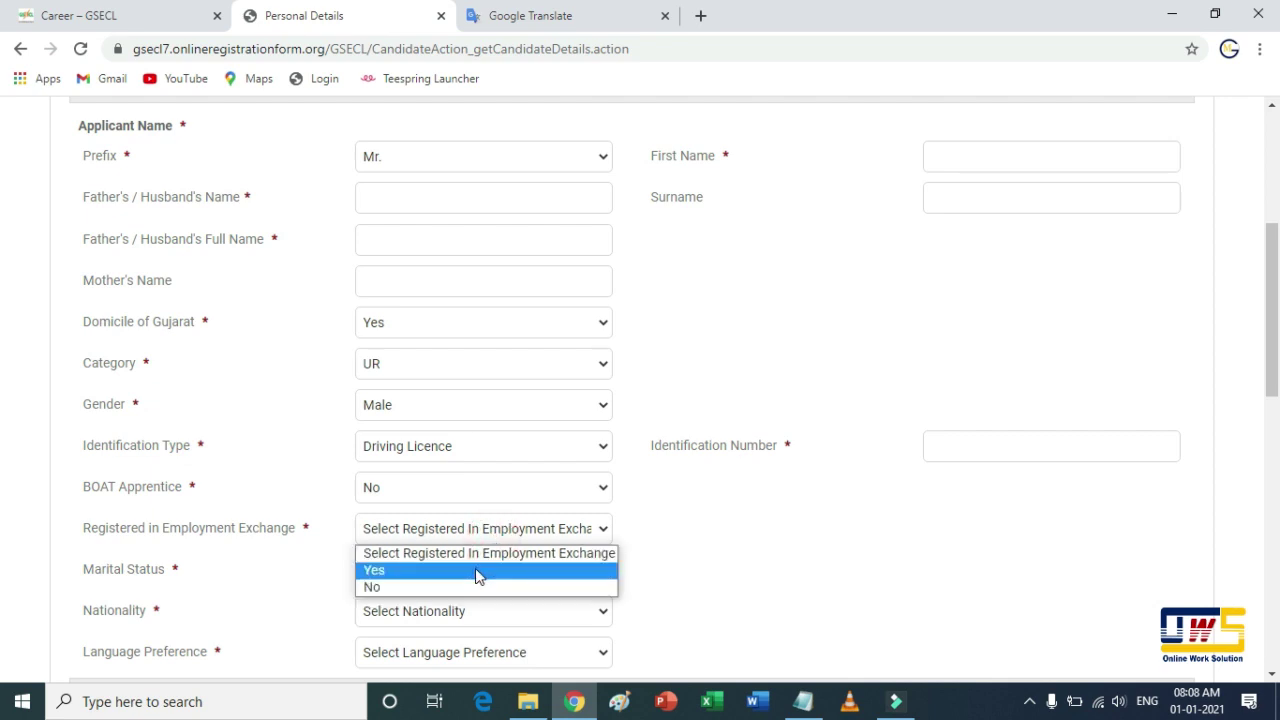
left_click(476, 577)
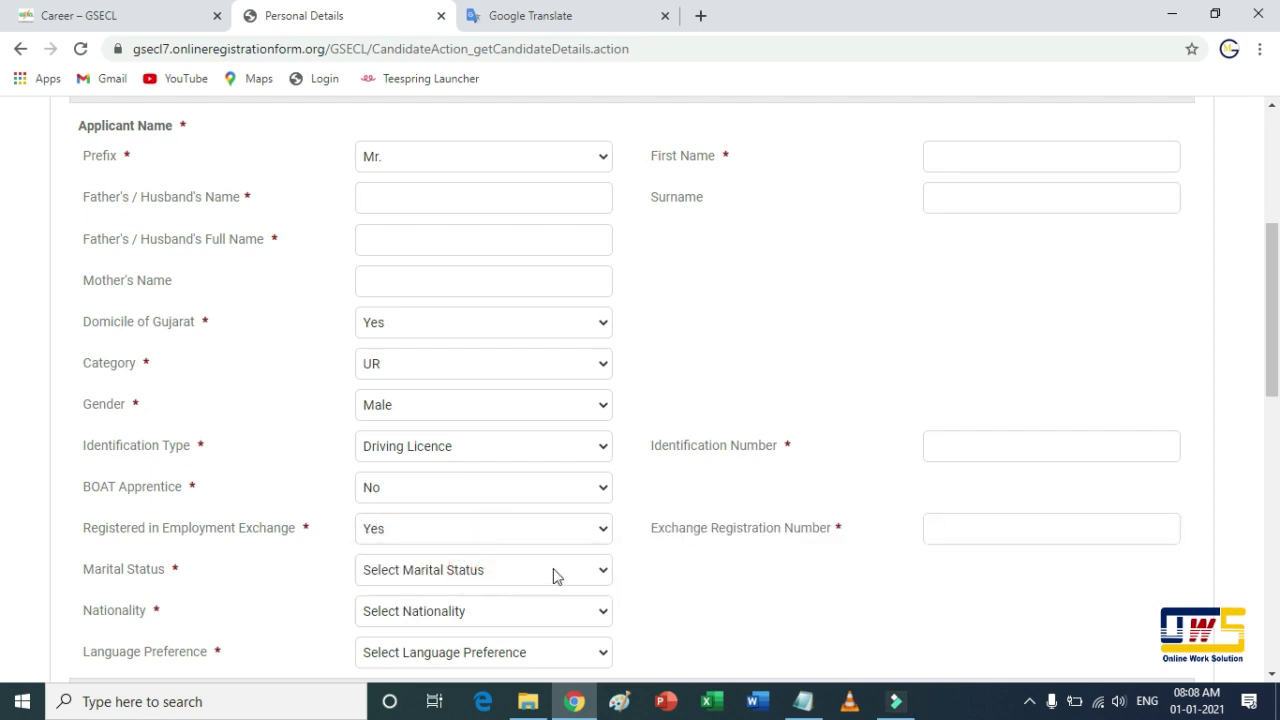
left_click(964, 523)
left_click(556, 528)
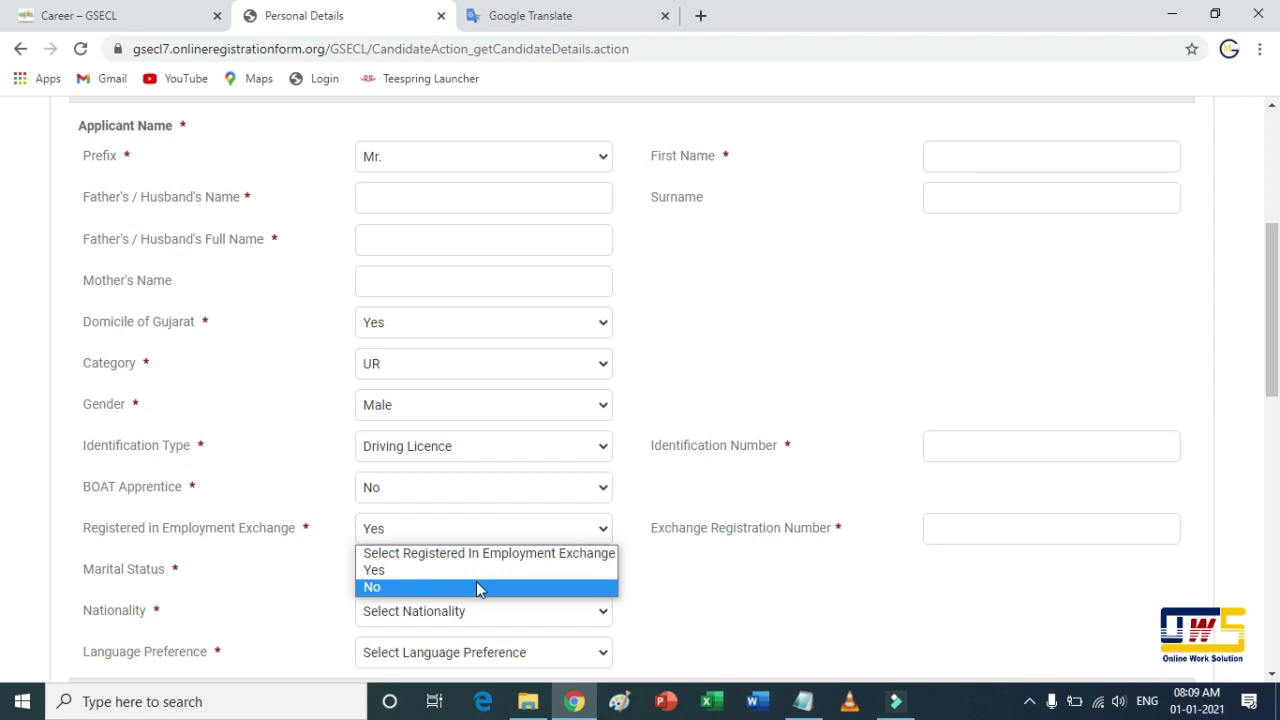
left_click(477, 586)
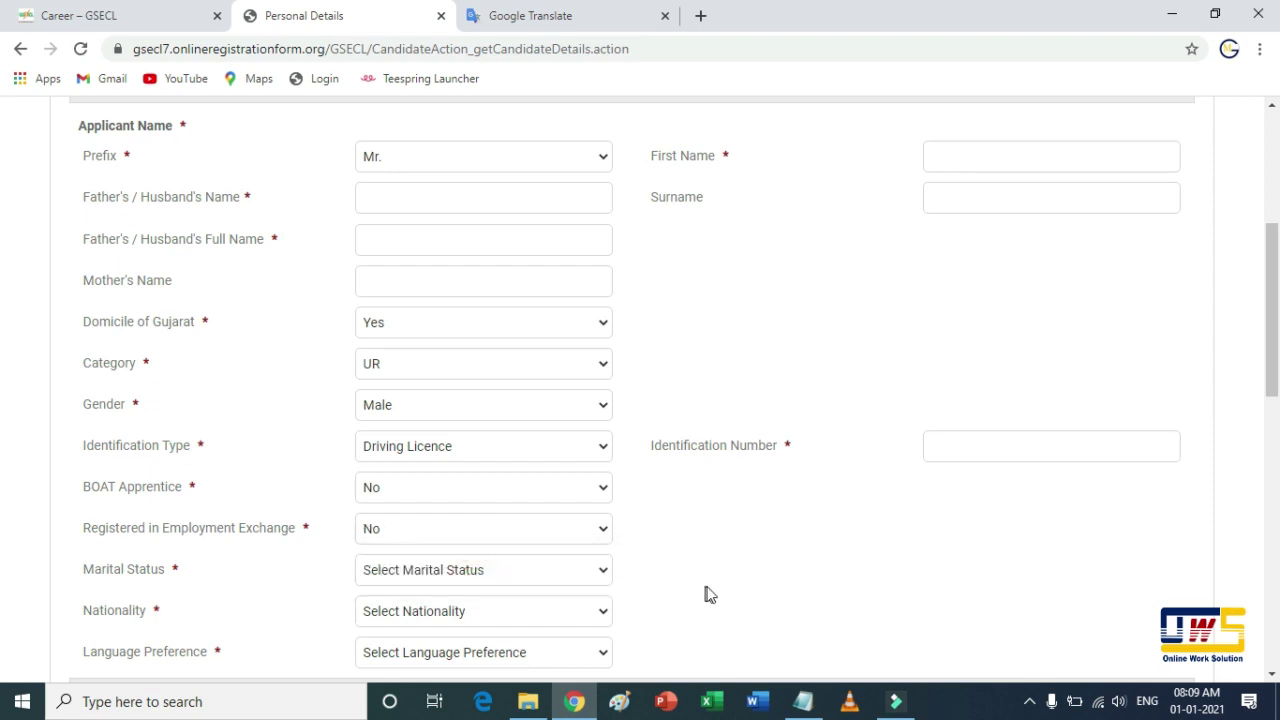
Set marital status Married, nationality Indian and language preference Gujarati
left_click(517, 567)
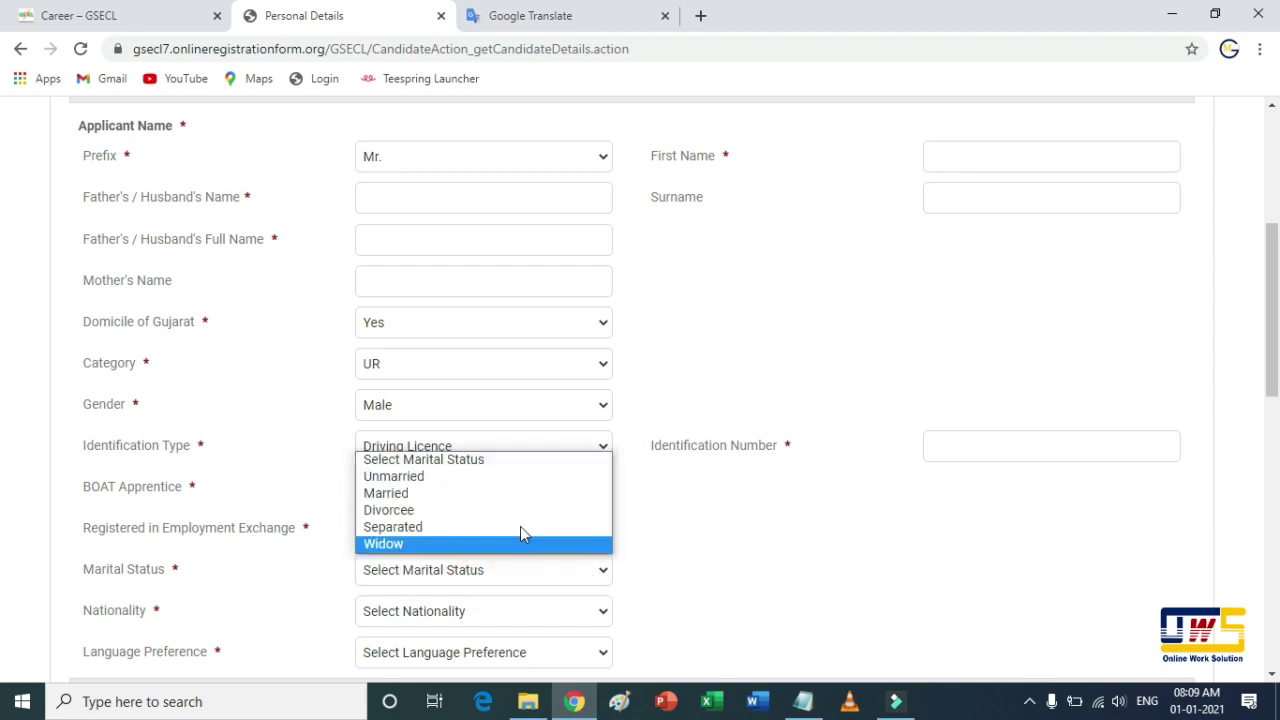
left_click(521, 495)
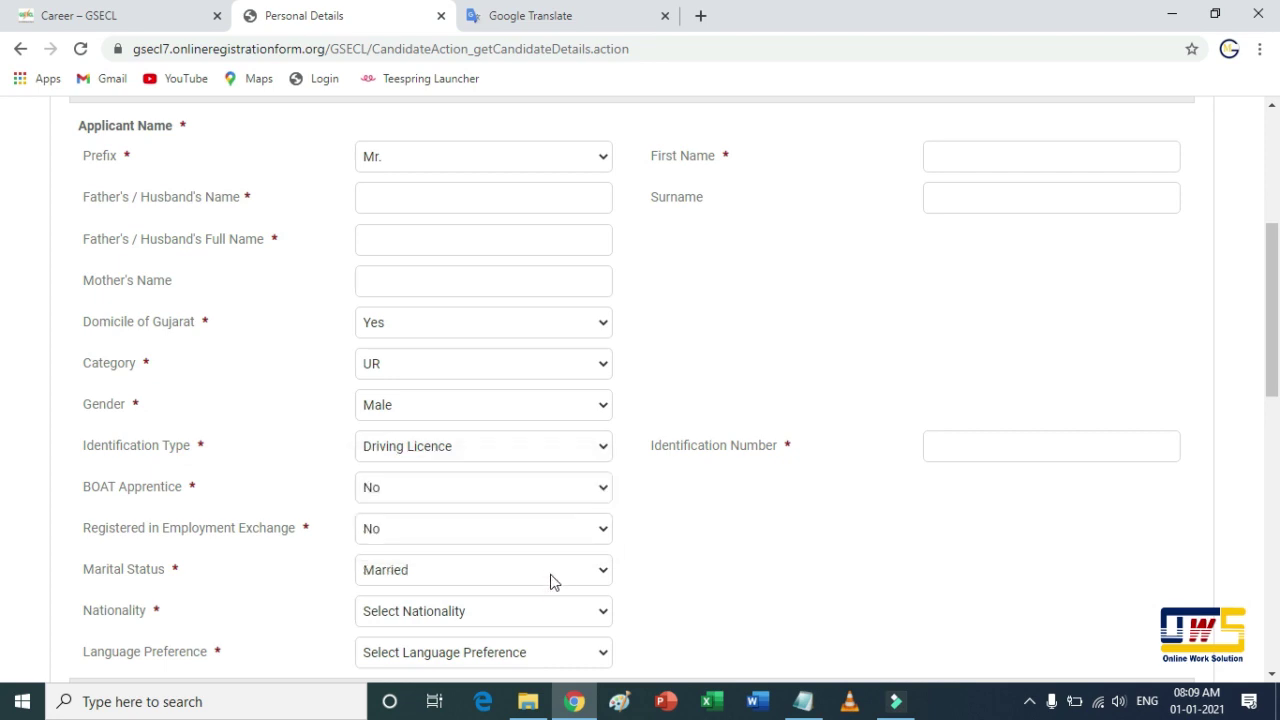
left_click(526, 610)
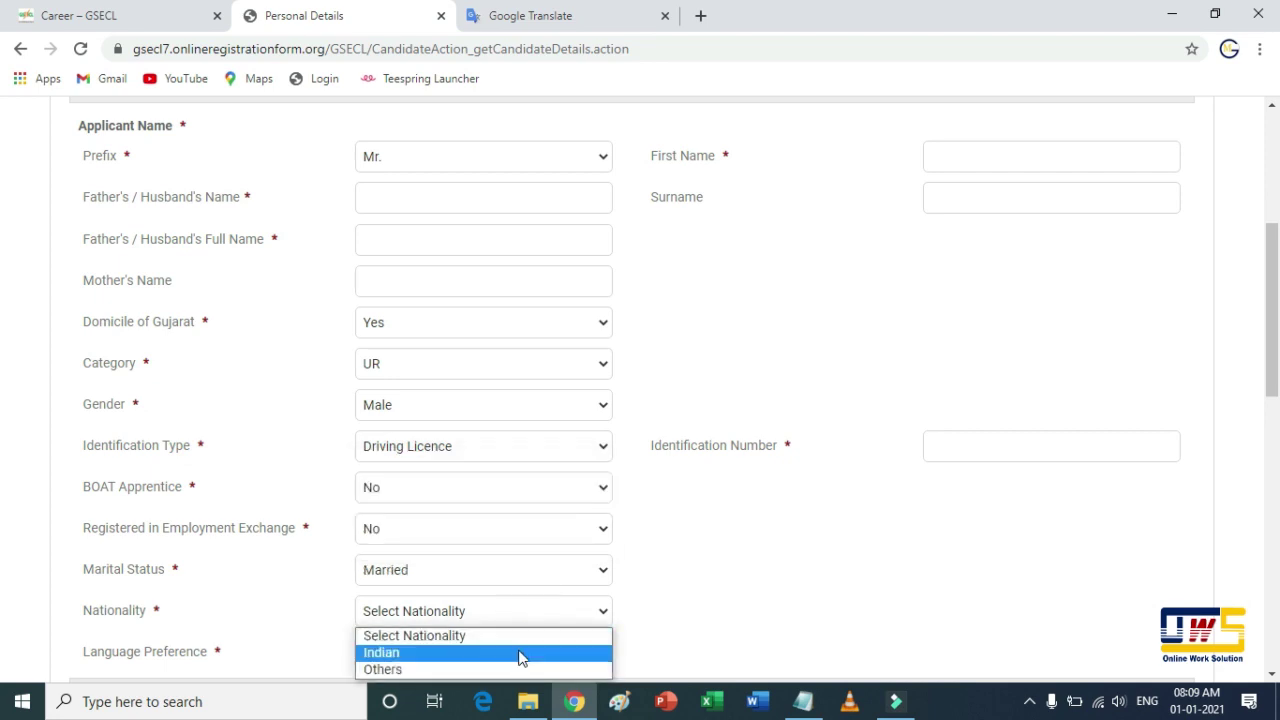
left_click(520, 654)
left_click(553, 652)
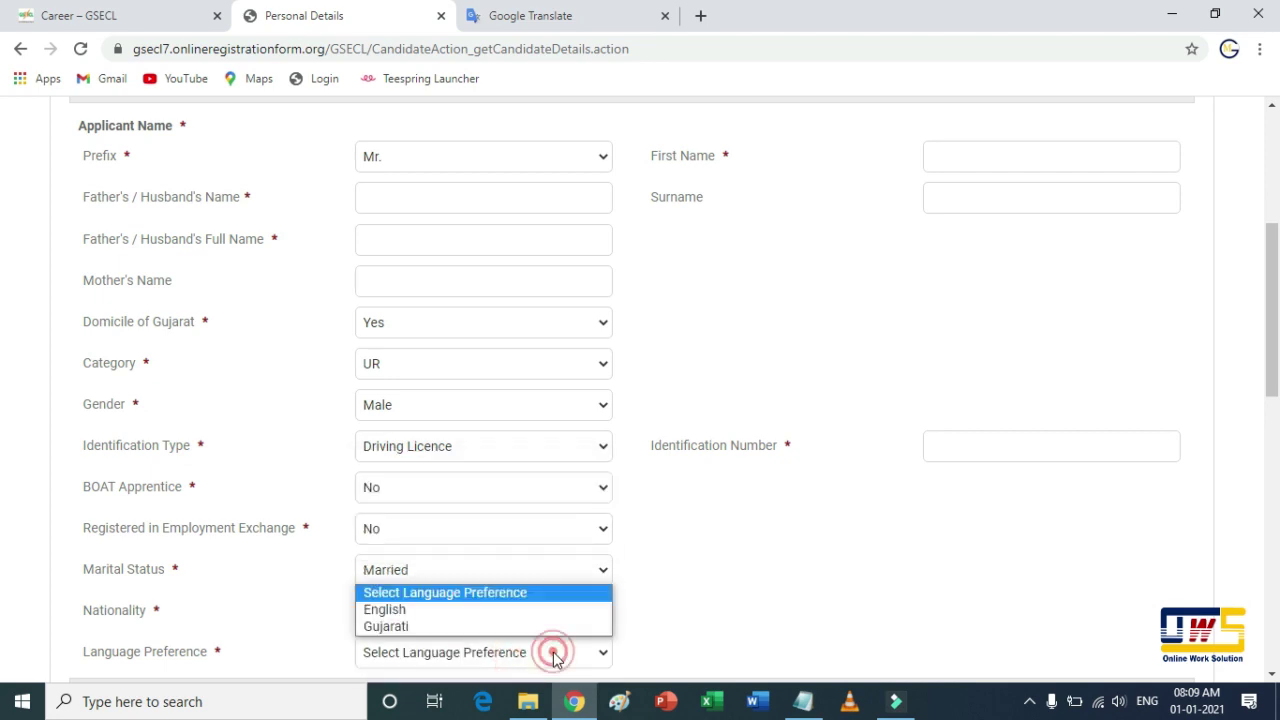
left_click(543, 627)
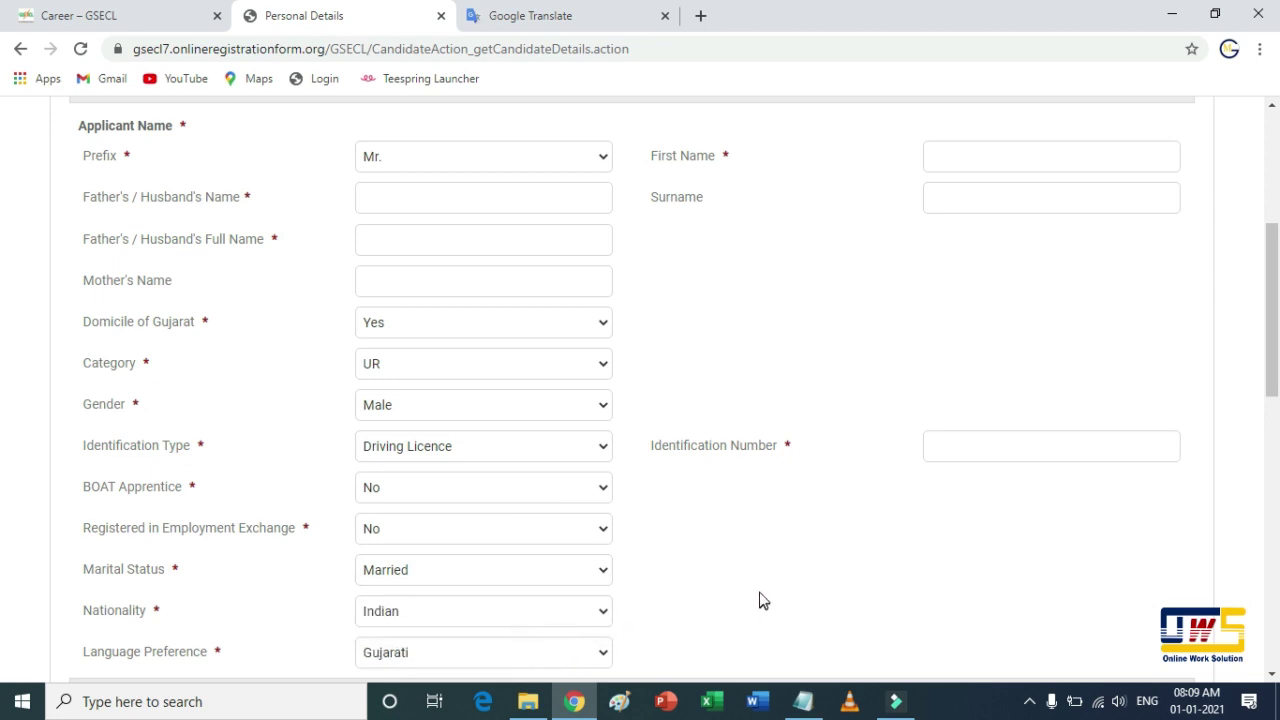
scroll(760, 600, "down", 4)
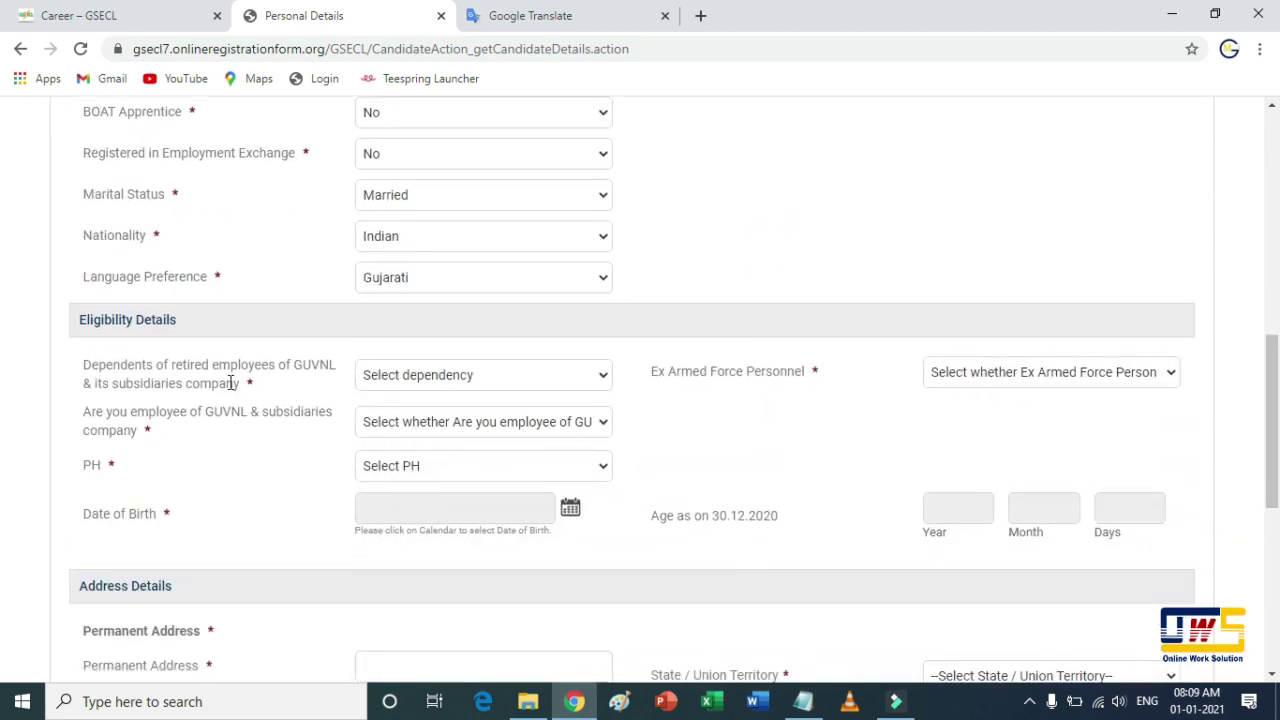
Answer No to the retired-employee dependents and Ex Armed Force Personnel questions
left_click_drag(187, 322, 78, 320)
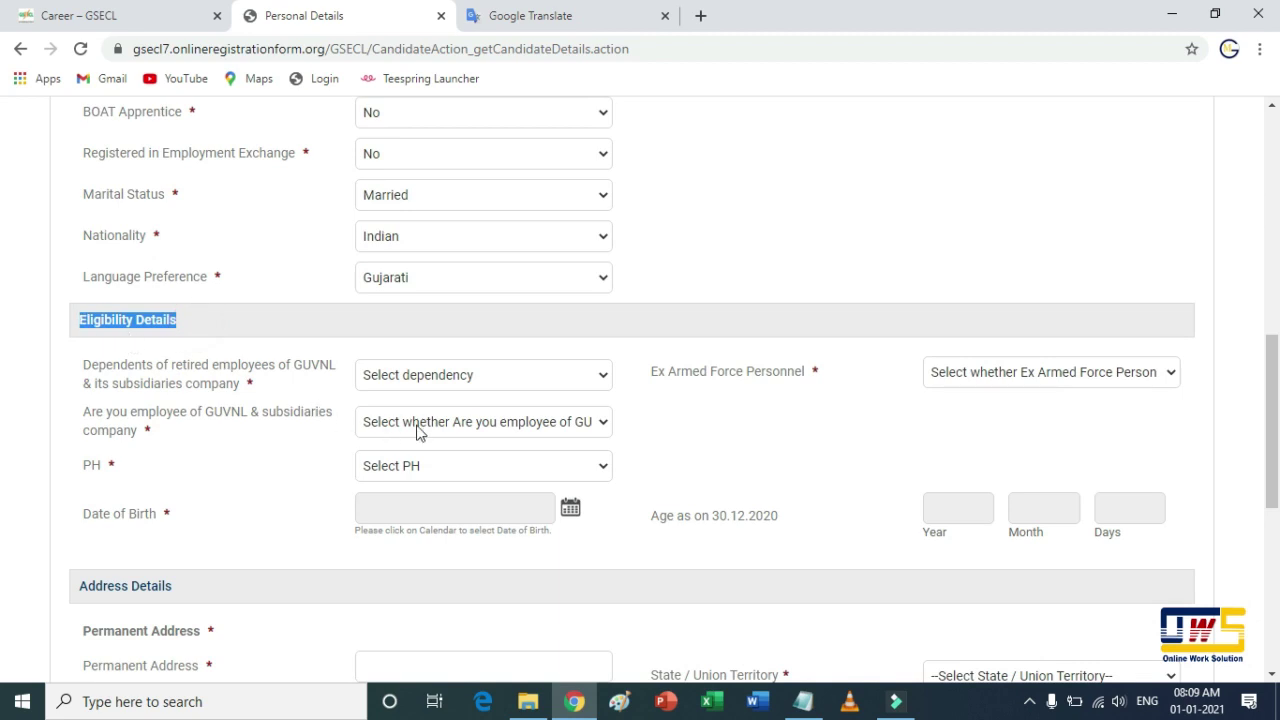
left_click(464, 379)
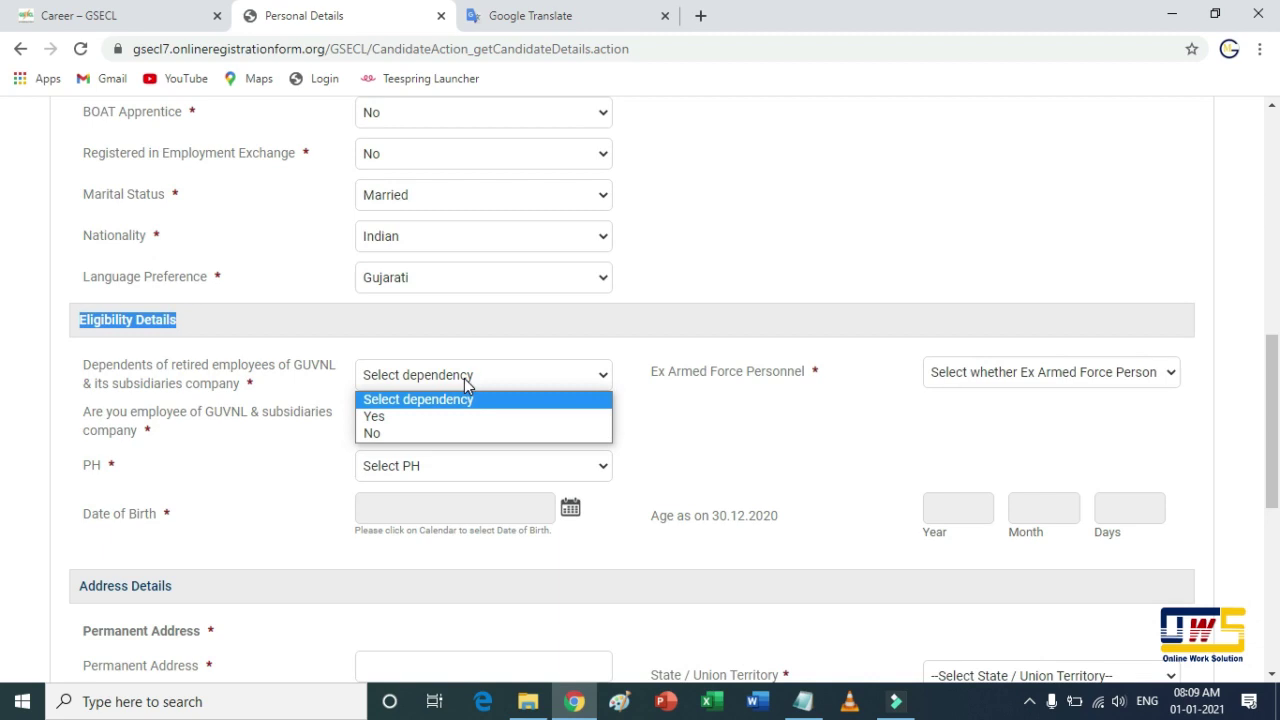
left_click(437, 433)
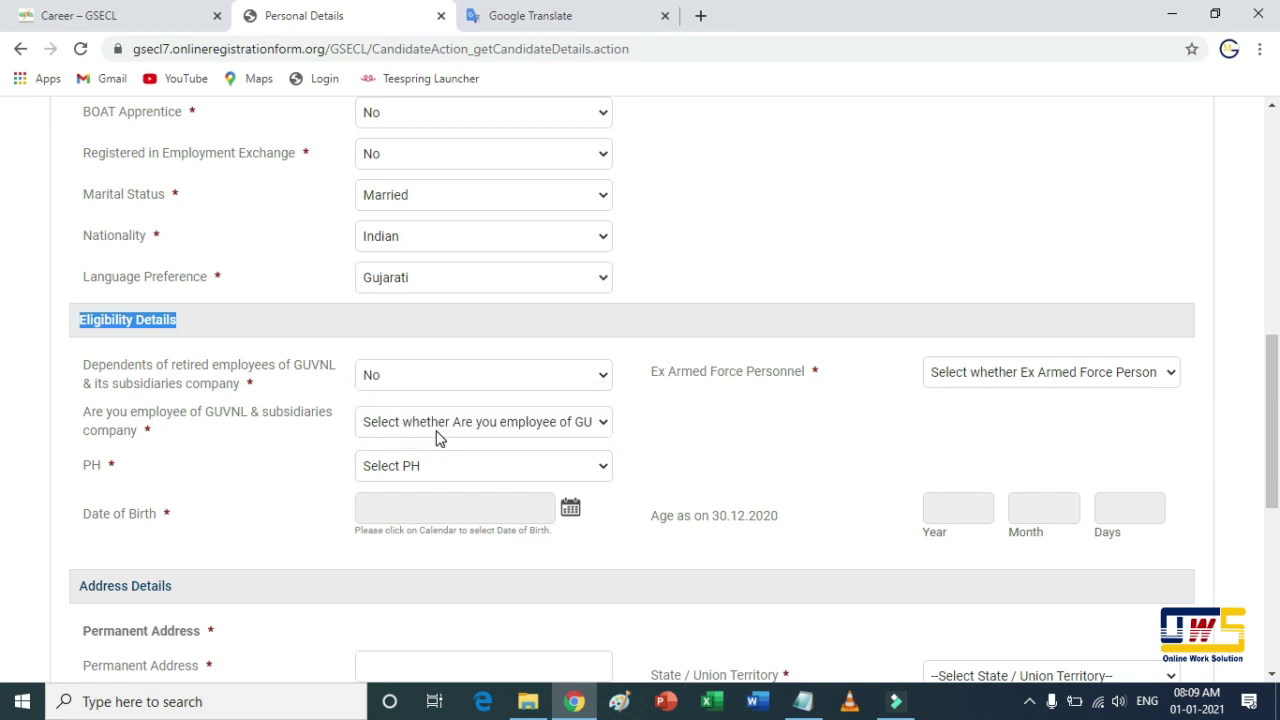
left_click_drag(647, 372, 806, 378)
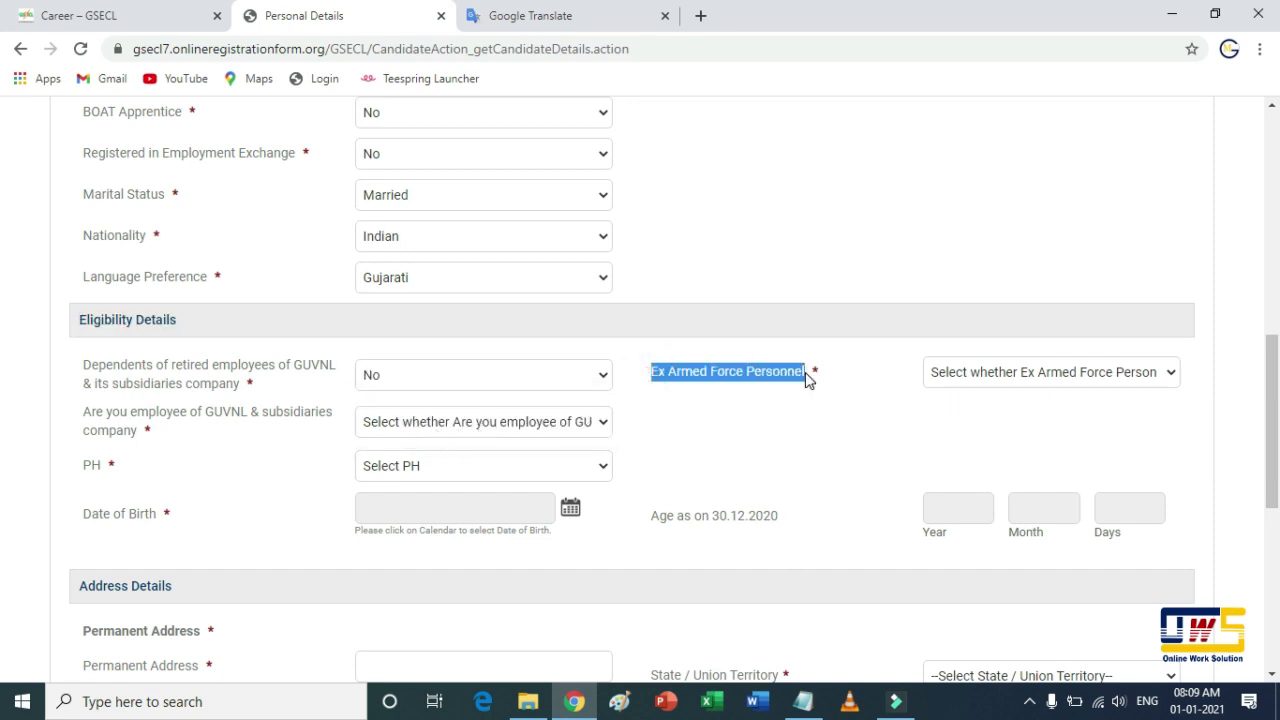
left_click(998, 374)
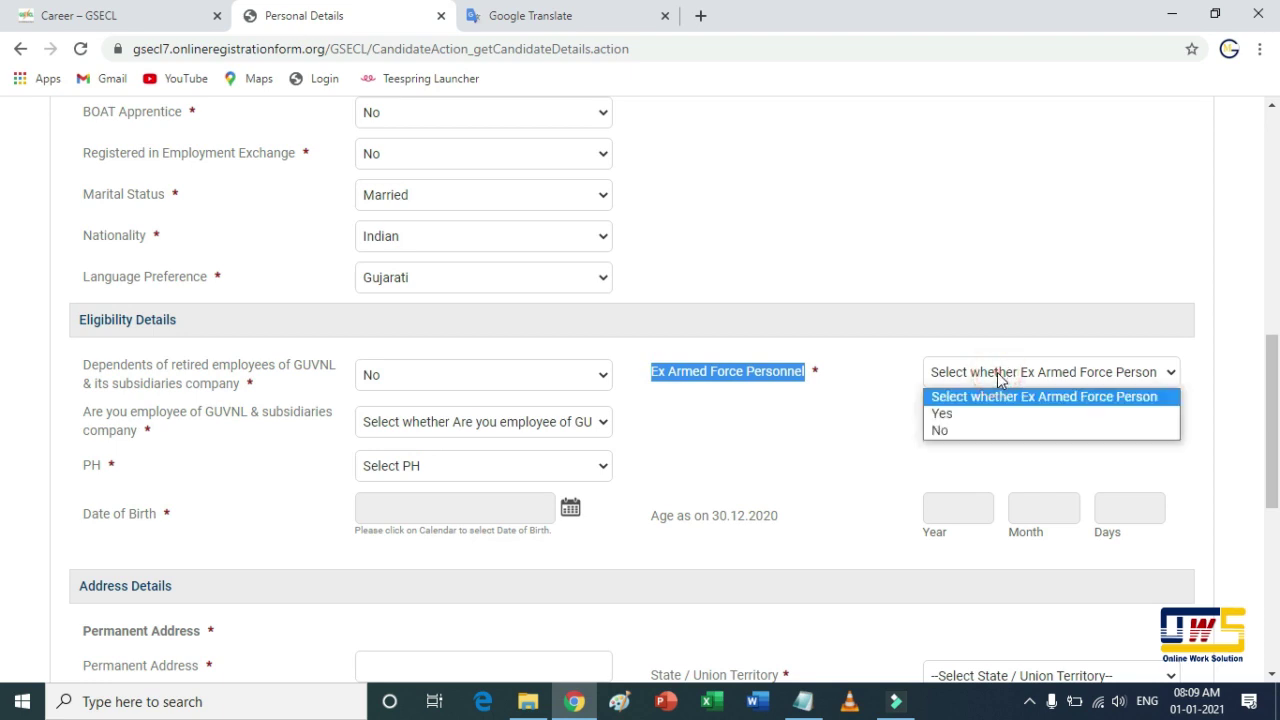
left_click(970, 432)
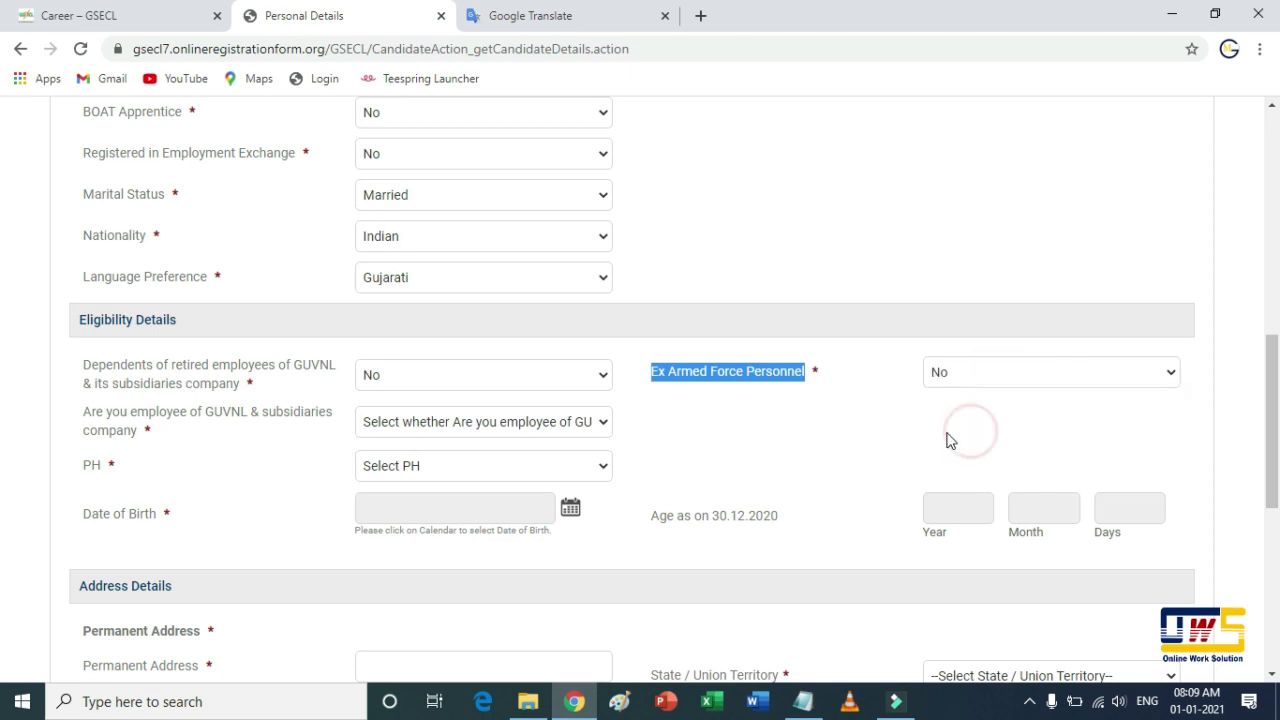
left_click(887, 434)
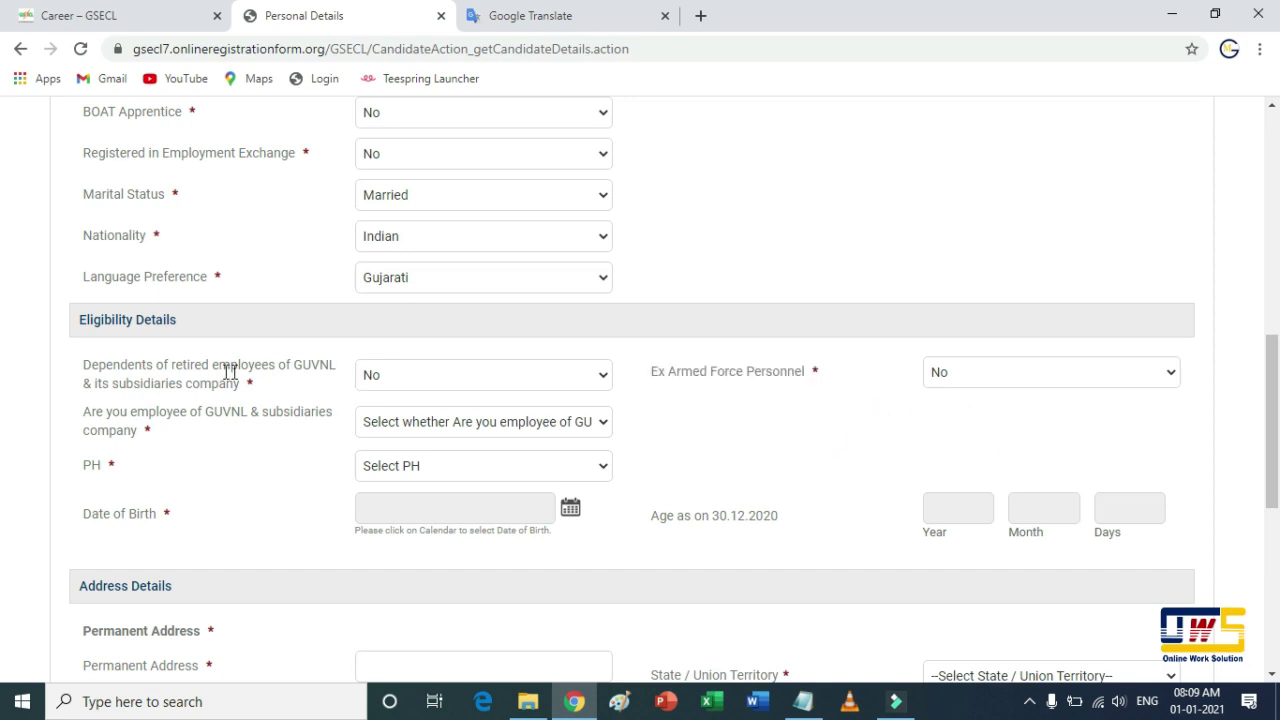
left_click_drag(200, 413, 247, 413)
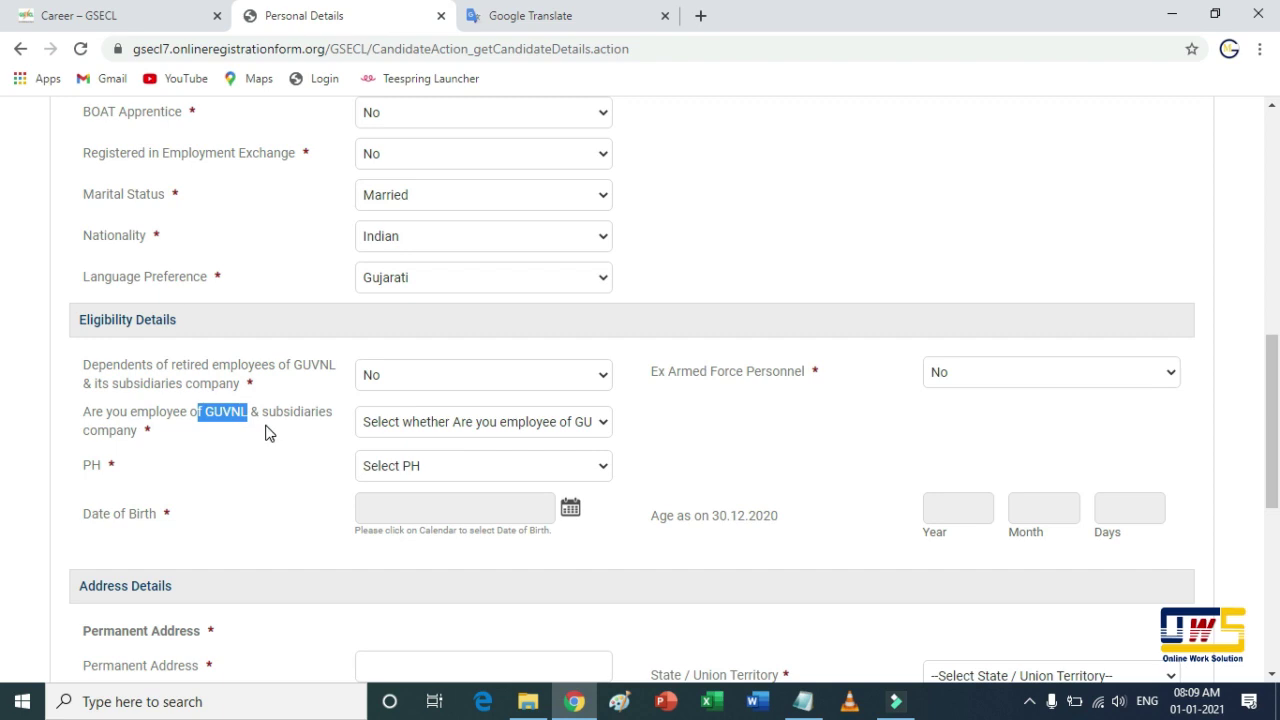
left_click(414, 428)
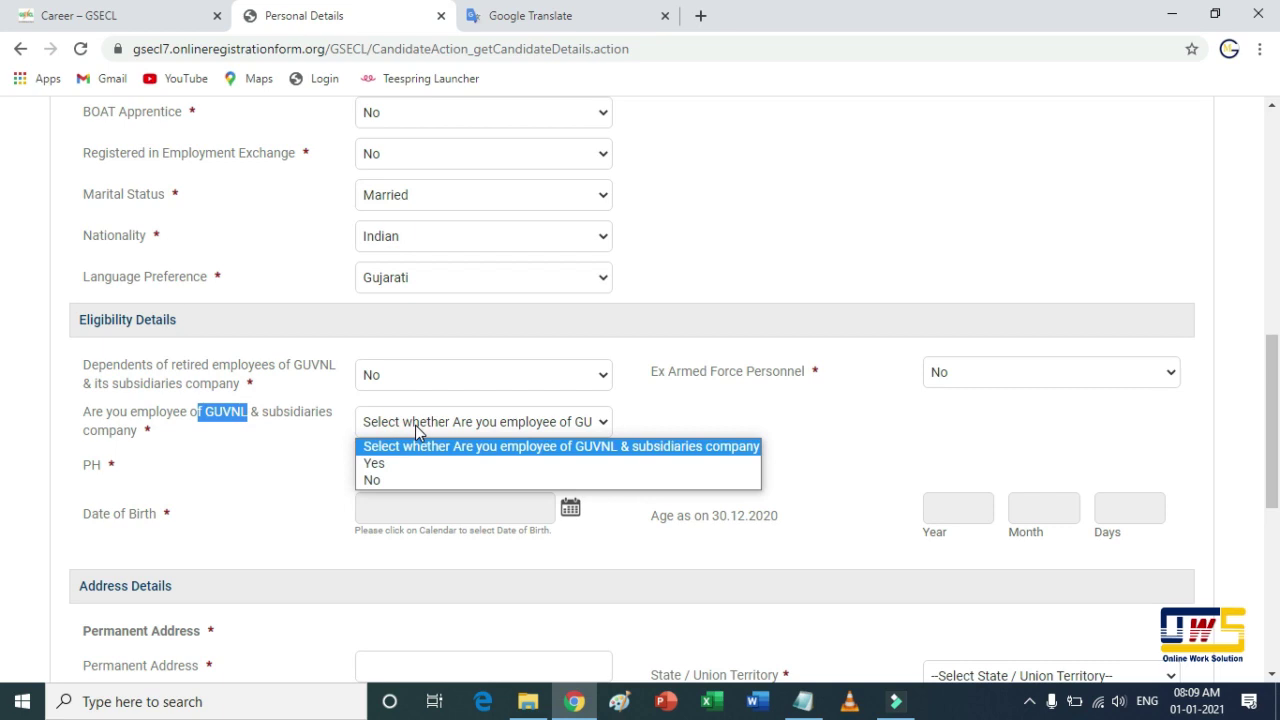
Answer No for GUVNL employee, and set PH to No after briefly choosing Yes with type HH
left_click(397, 480)
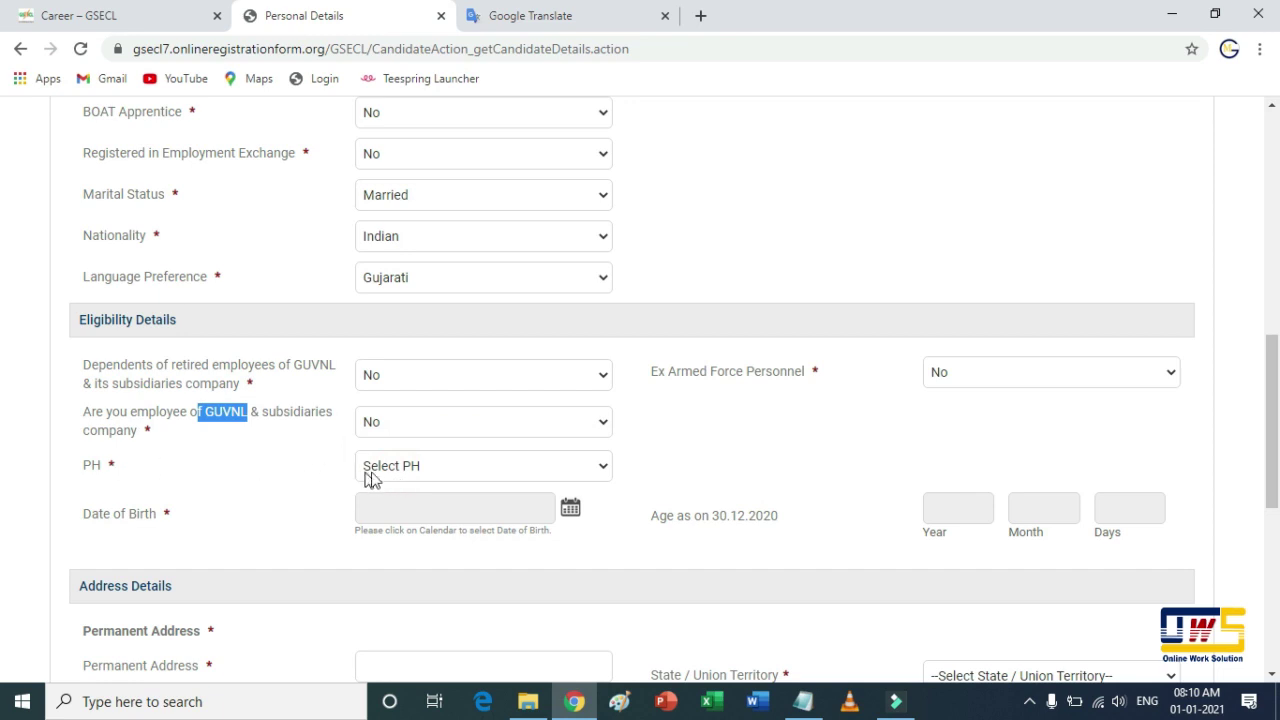
left_click(418, 470)
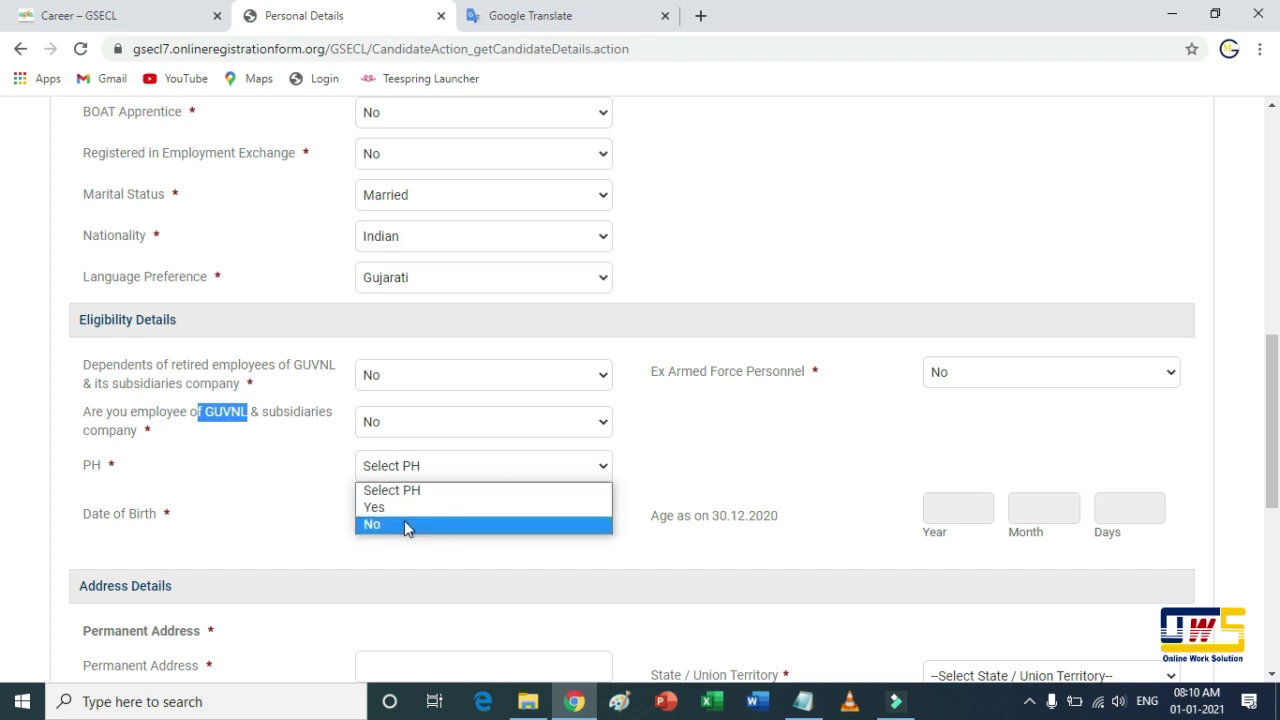
left_click(404, 512)
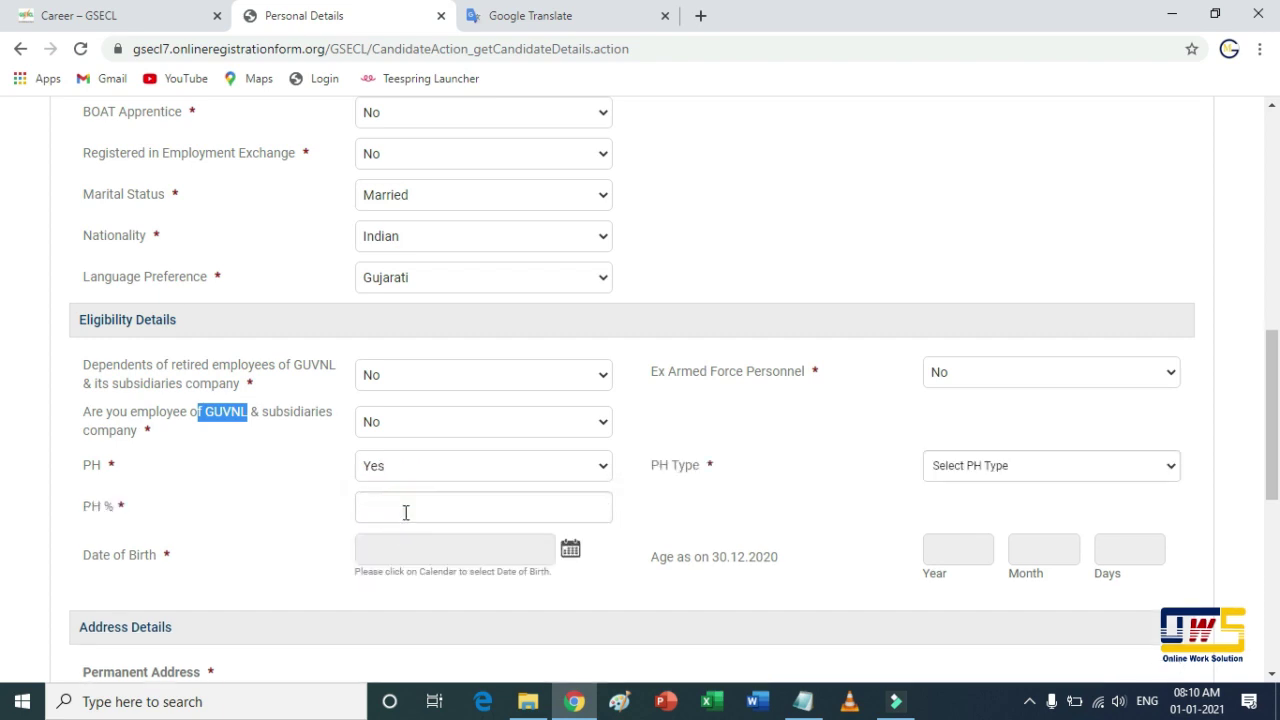
left_click(1019, 466)
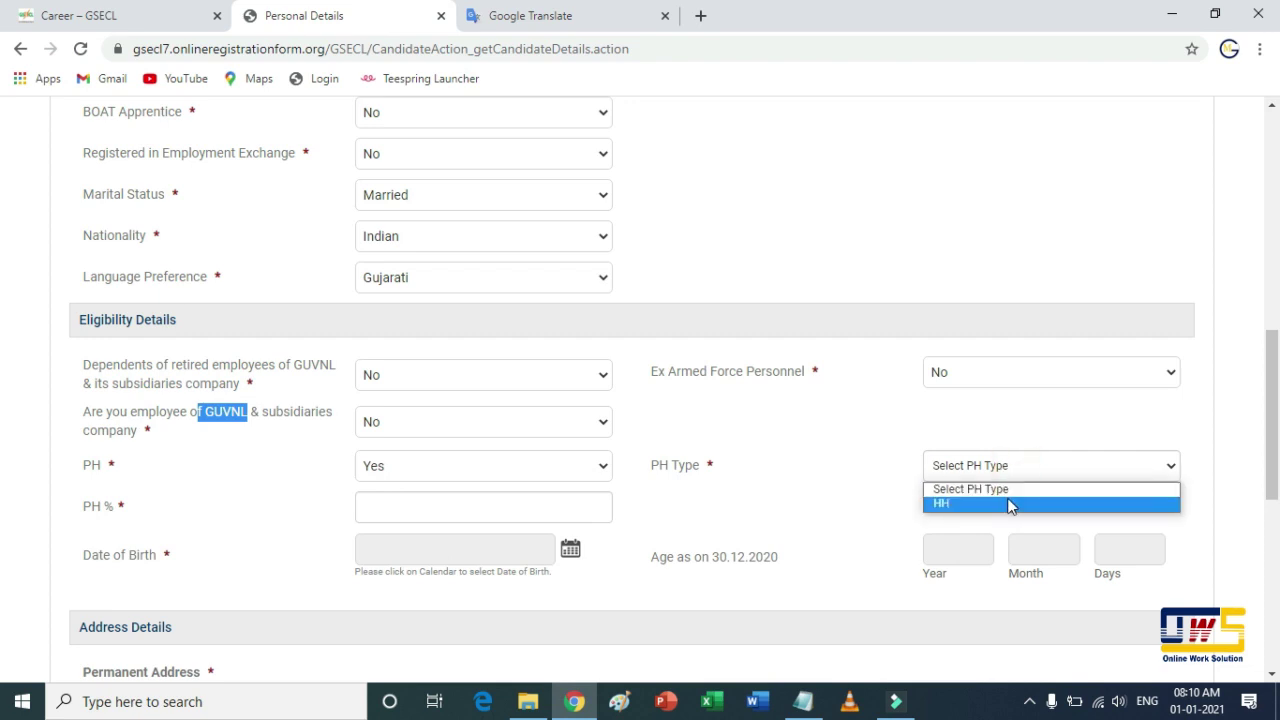
left_click(1010, 504)
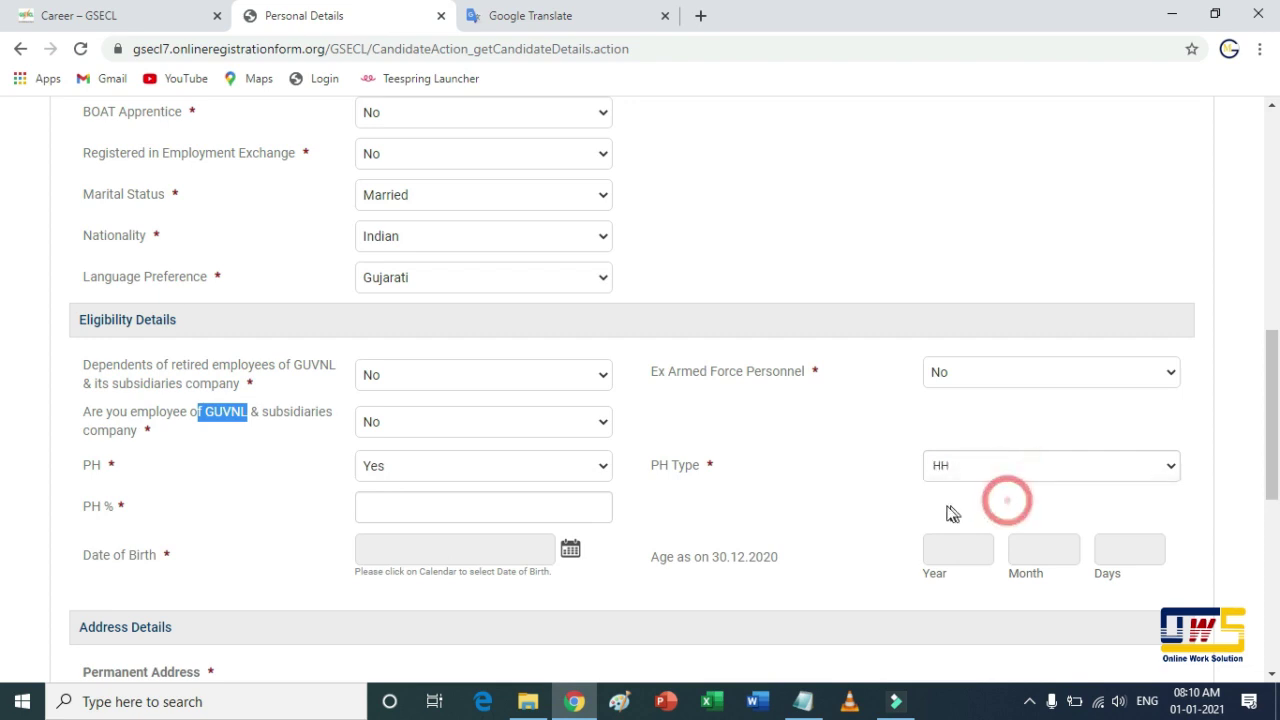
left_click(388, 508)
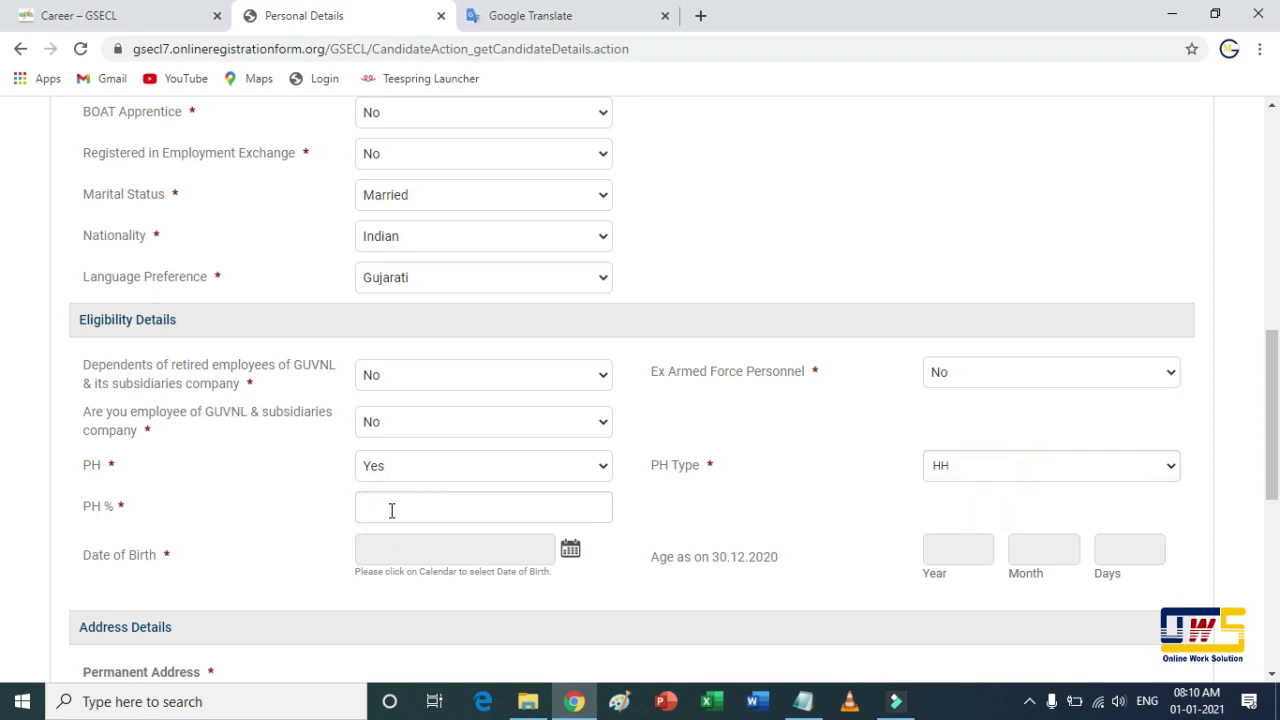
left_click(404, 474)
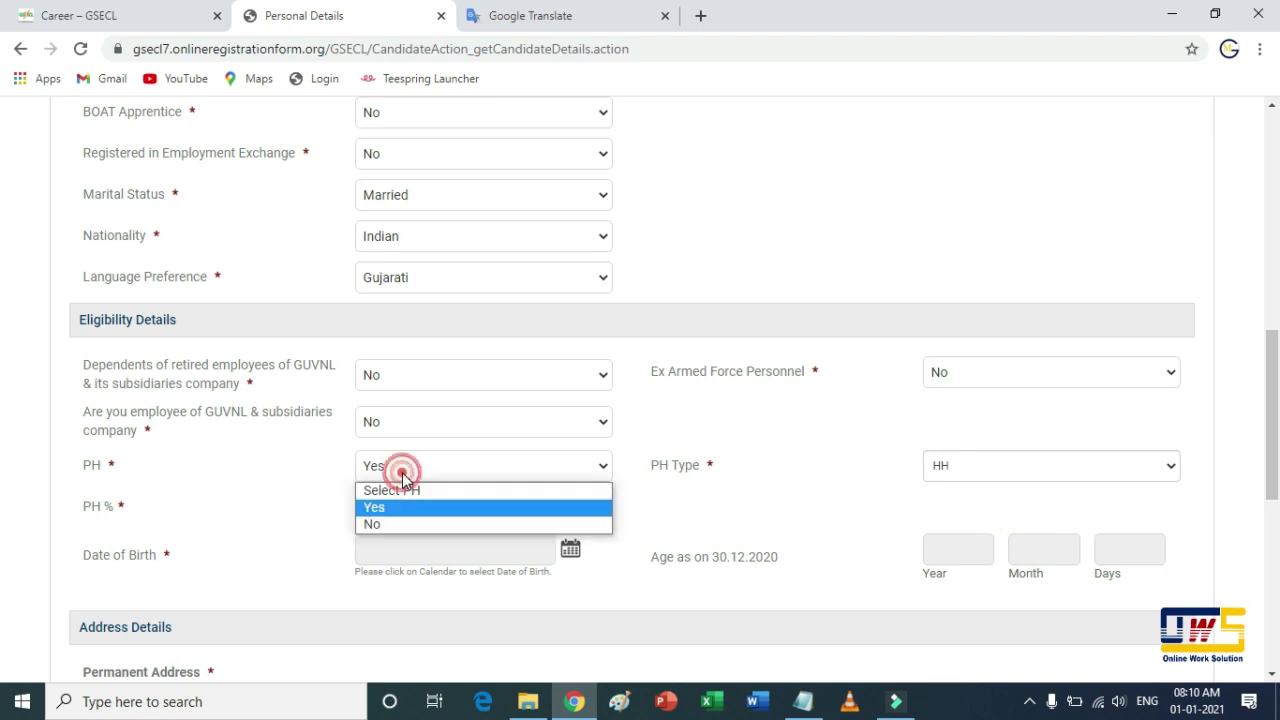
left_click(395, 522)
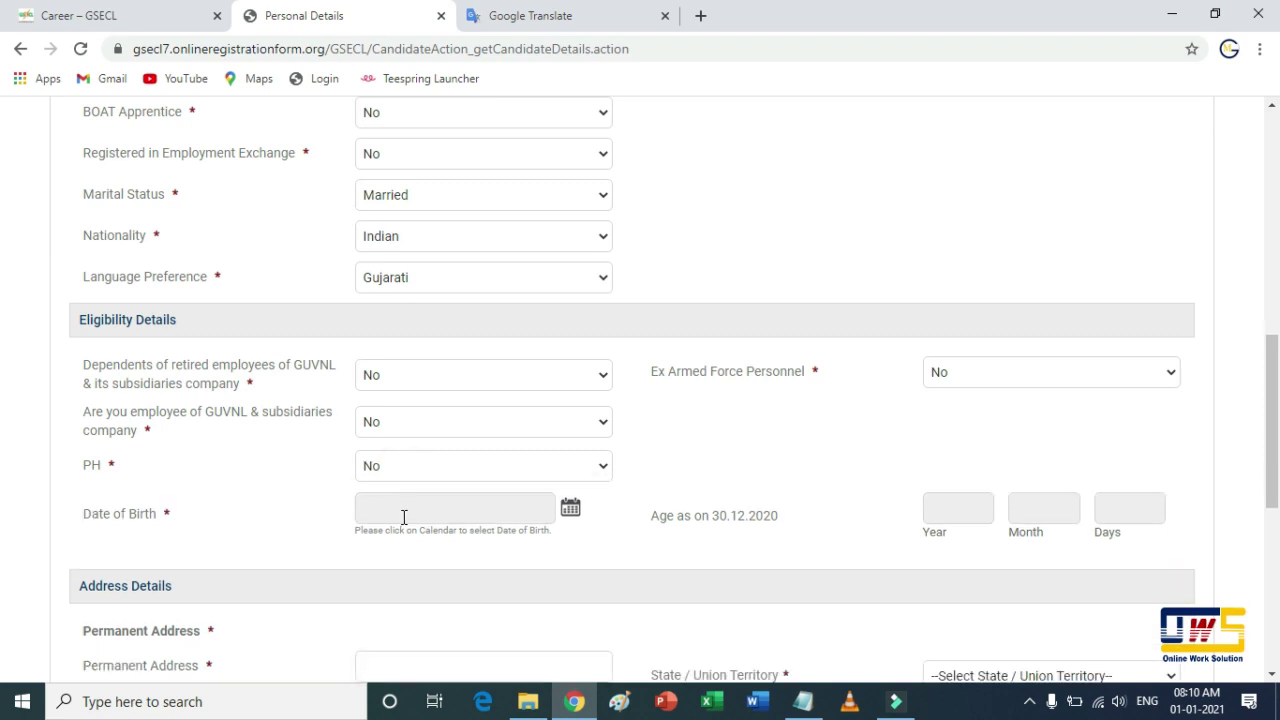
Open and close the Date of Birth calendar without picking a date, leaving it empty
left_click(570, 512)
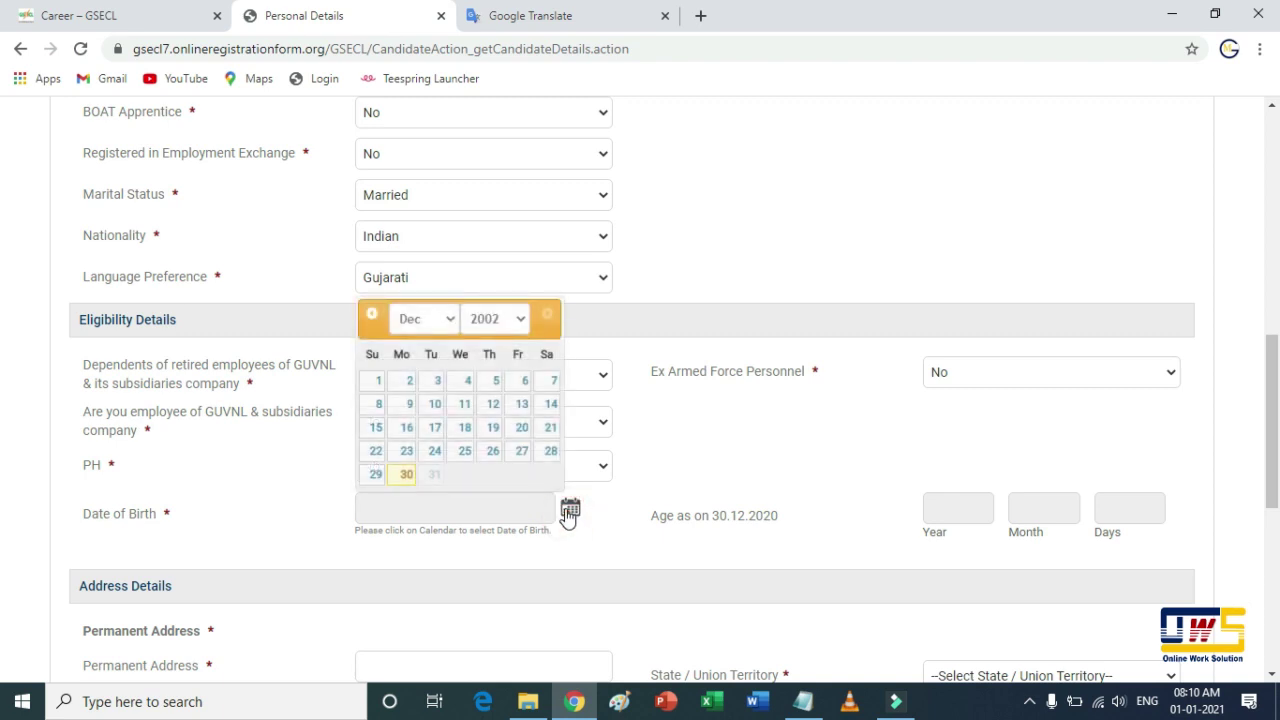
left_click(605, 537)
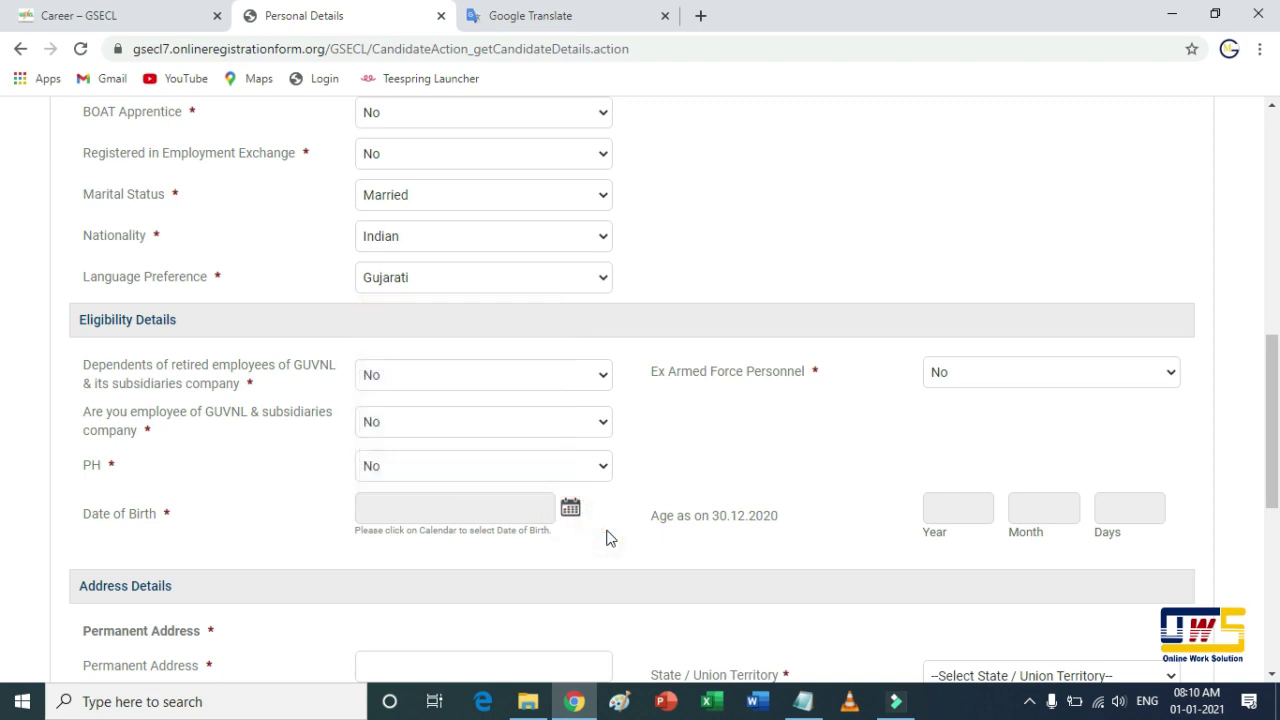
left_click_drag(712, 516, 780, 520)
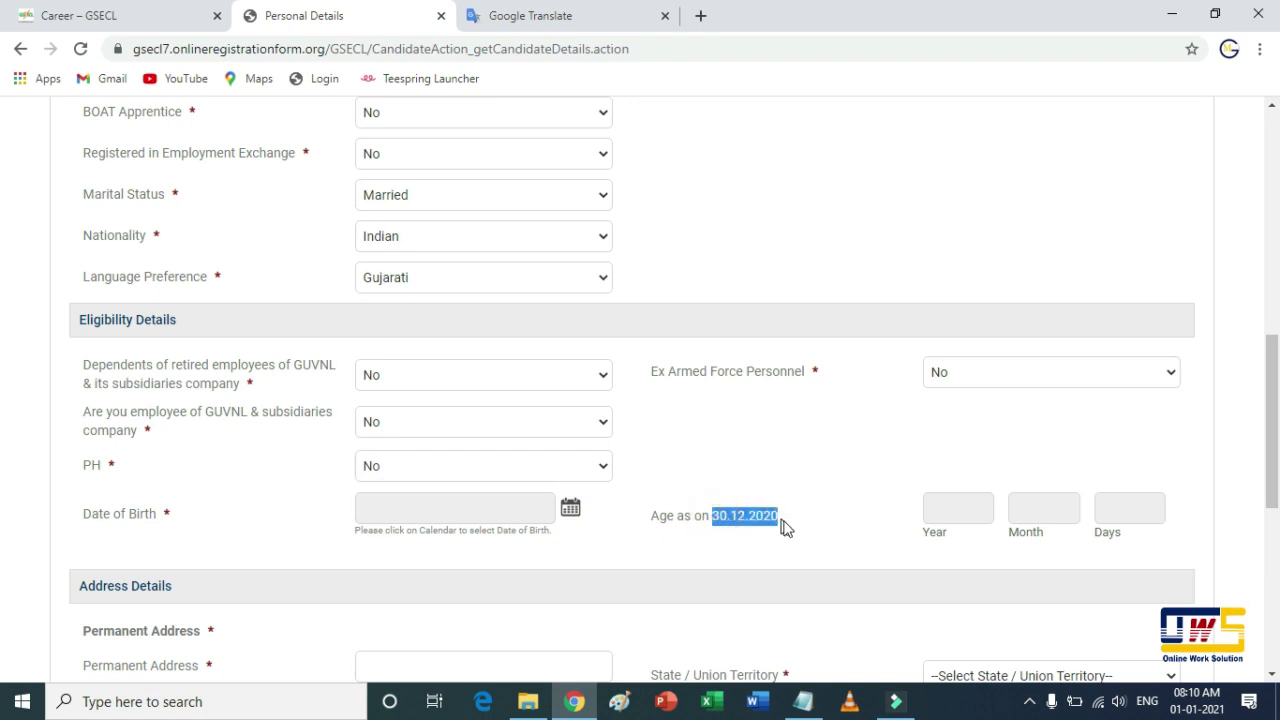
left_click(1110, 514)
left_click(1059, 517)
left_click(966, 519)
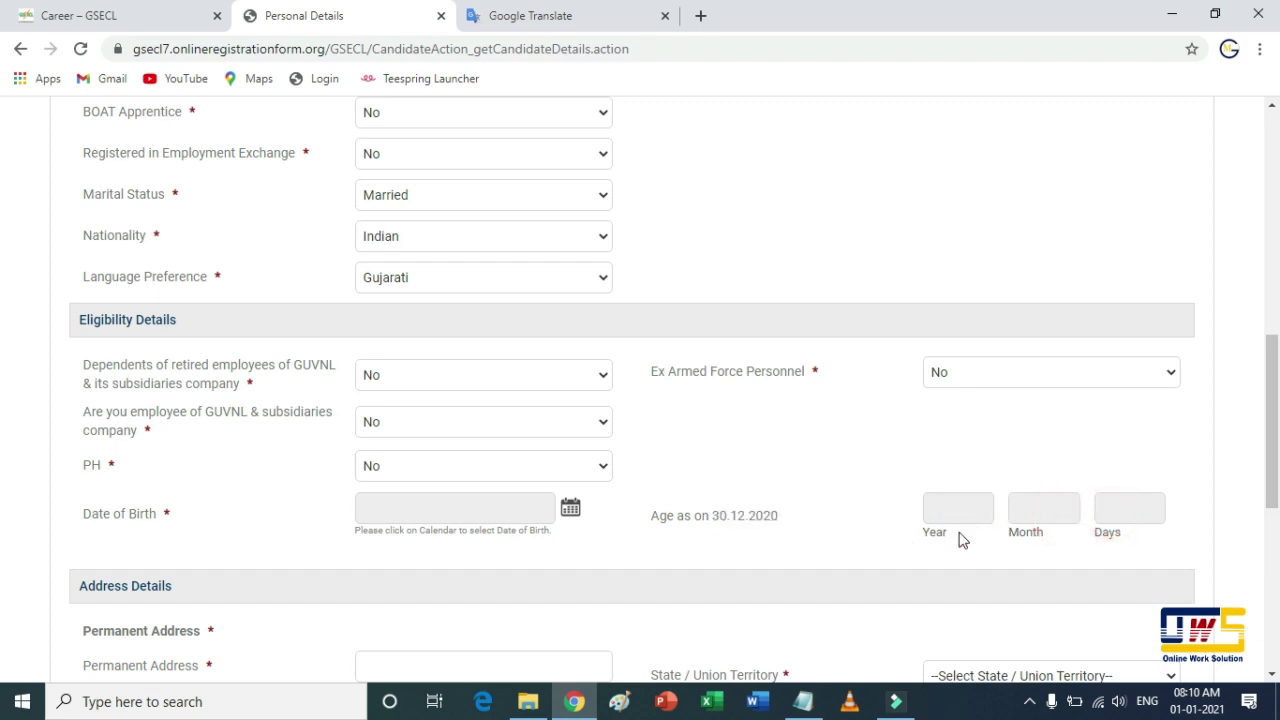
scroll(886, 509, "down", 3)
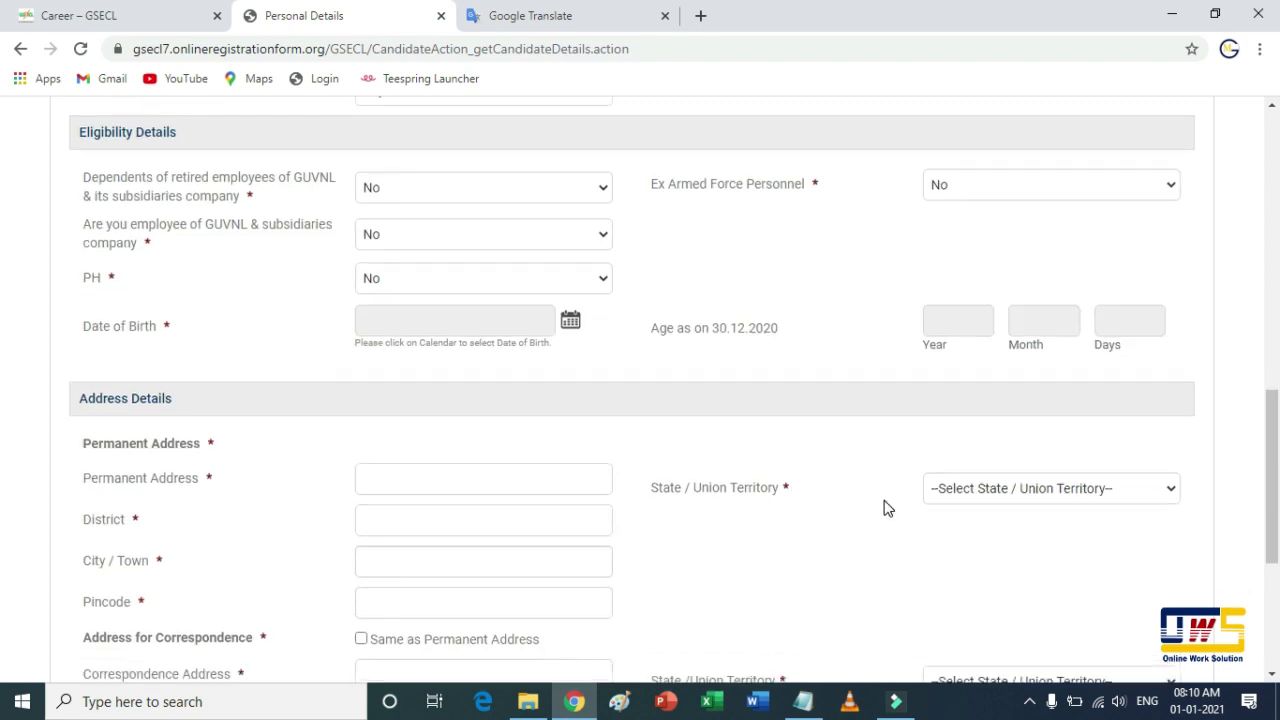
left_click_drag(172, 211, 248, 276)
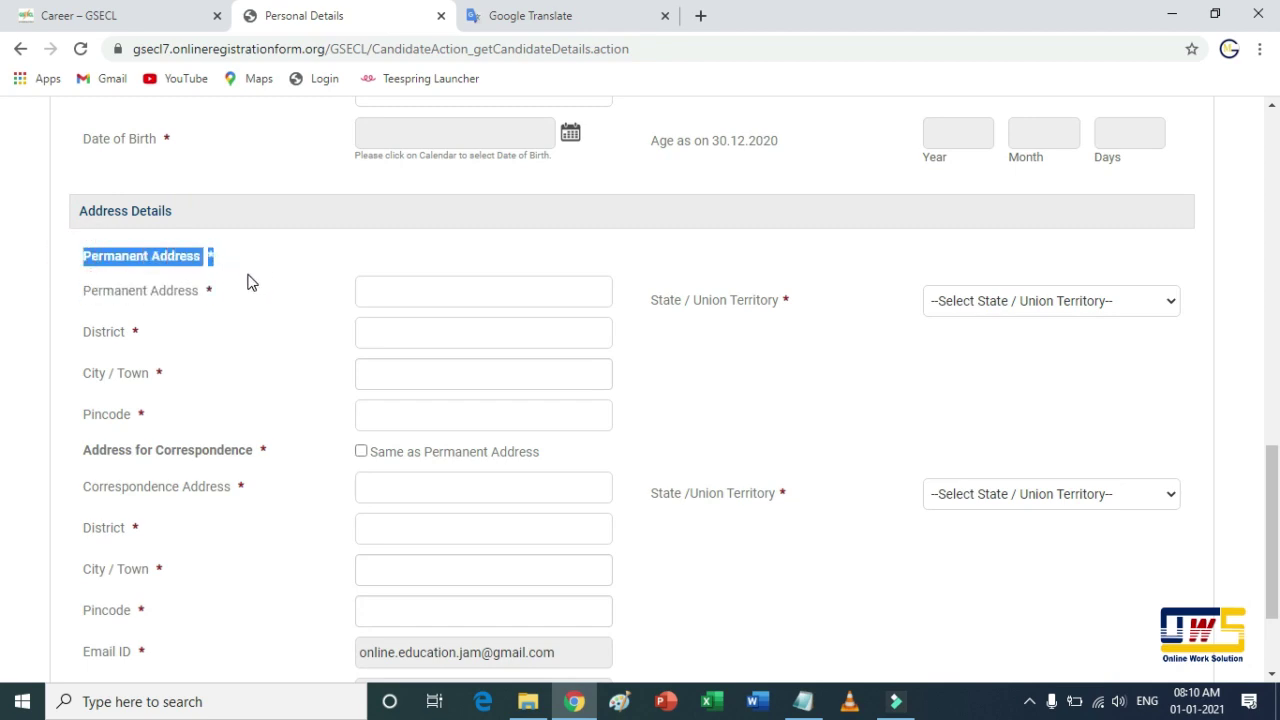
Set the permanent address State to Gujarat and District to Jamnagar
left_click(440, 296)
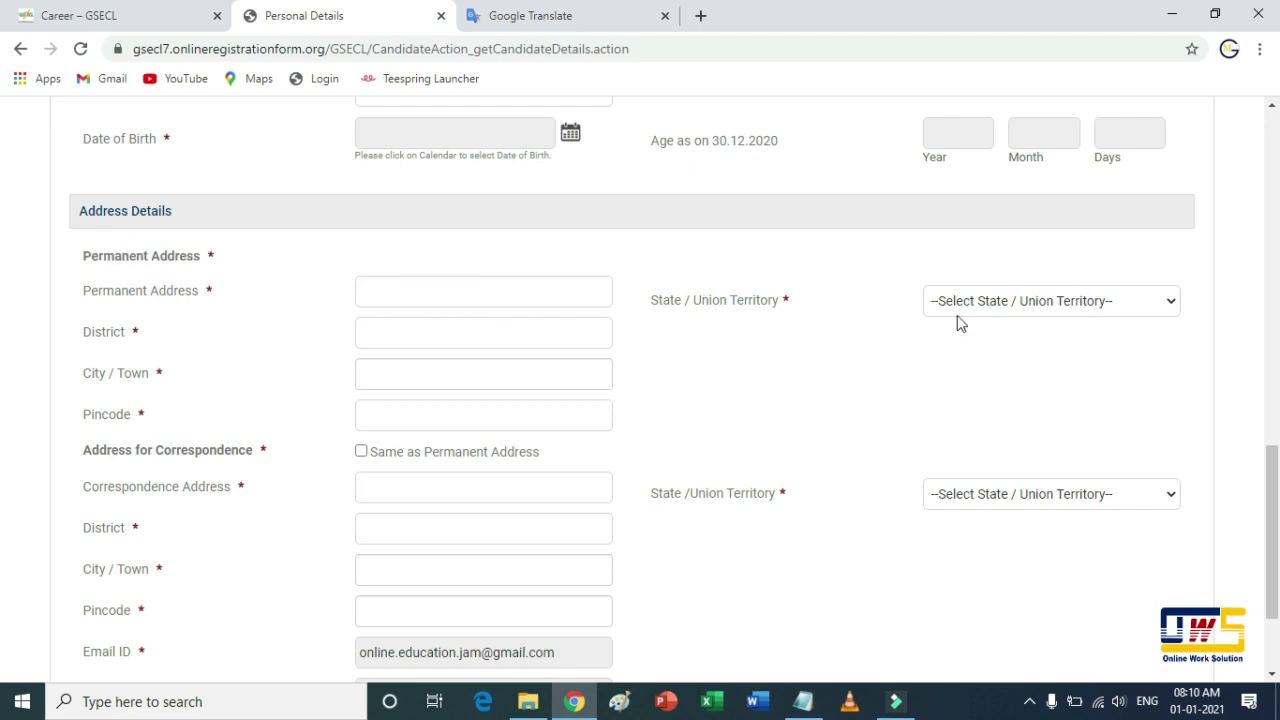
left_click(1034, 301)
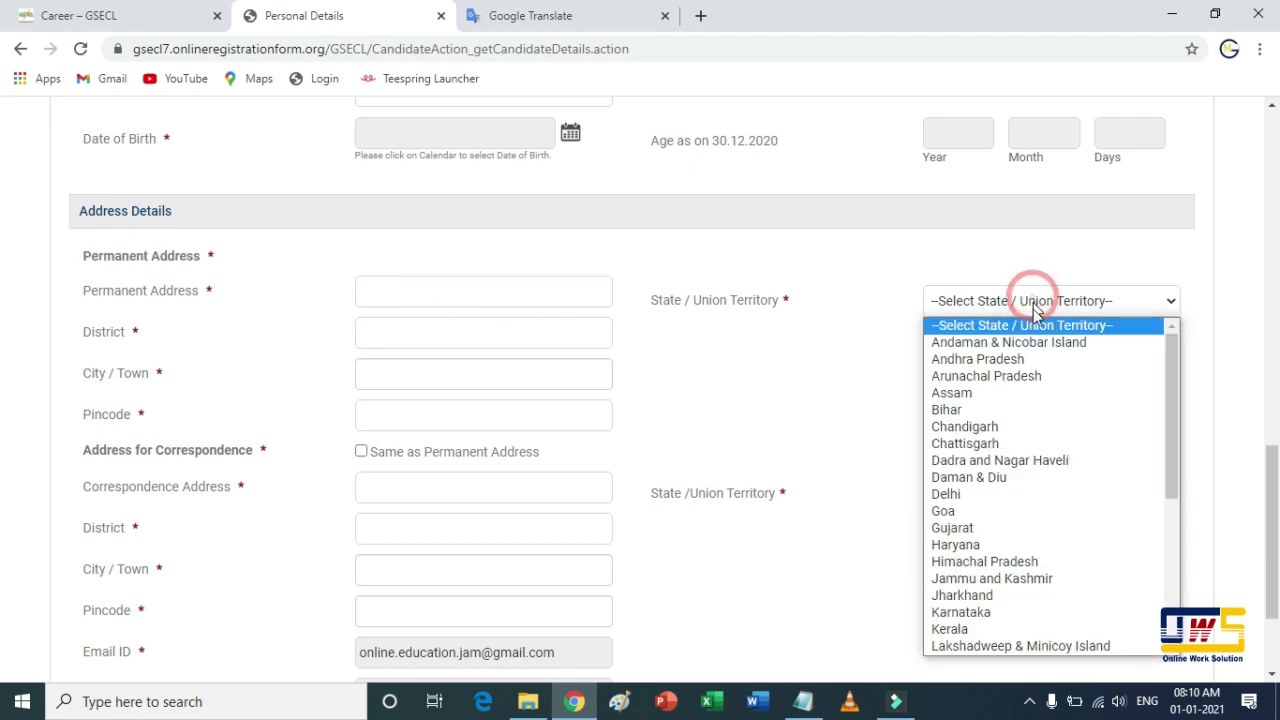
left_click(1016, 528)
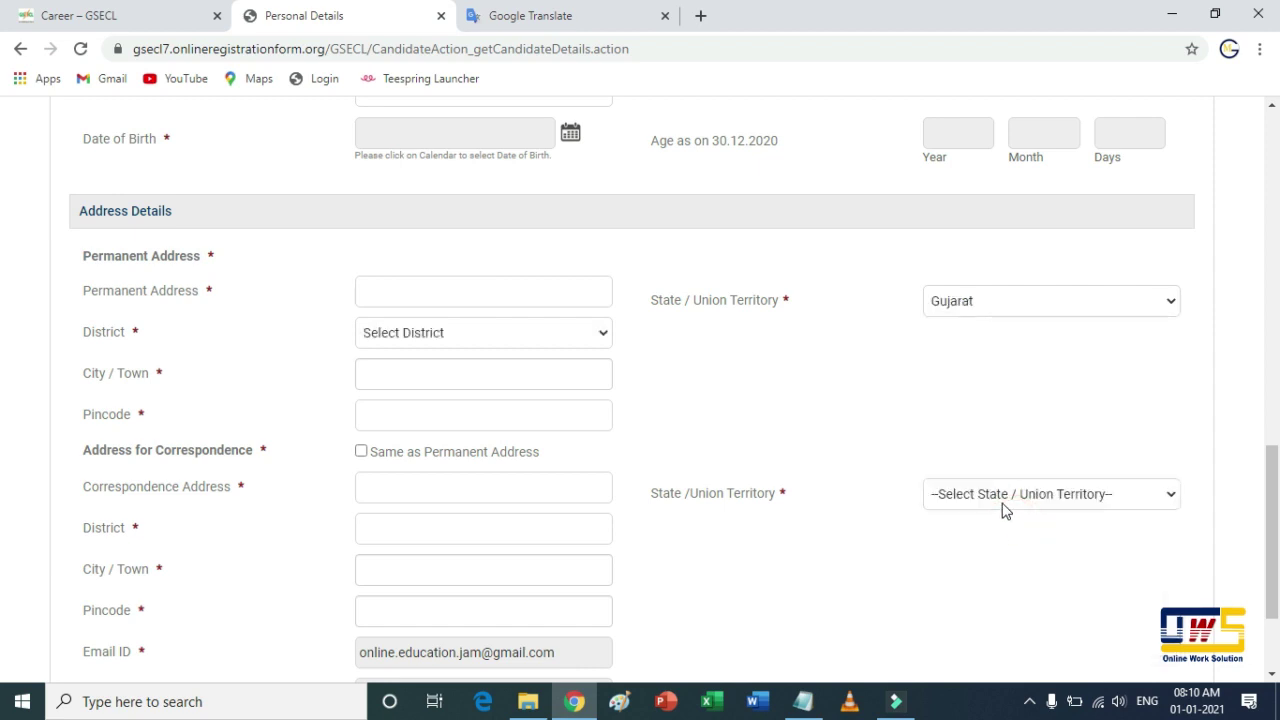
left_click(573, 332)
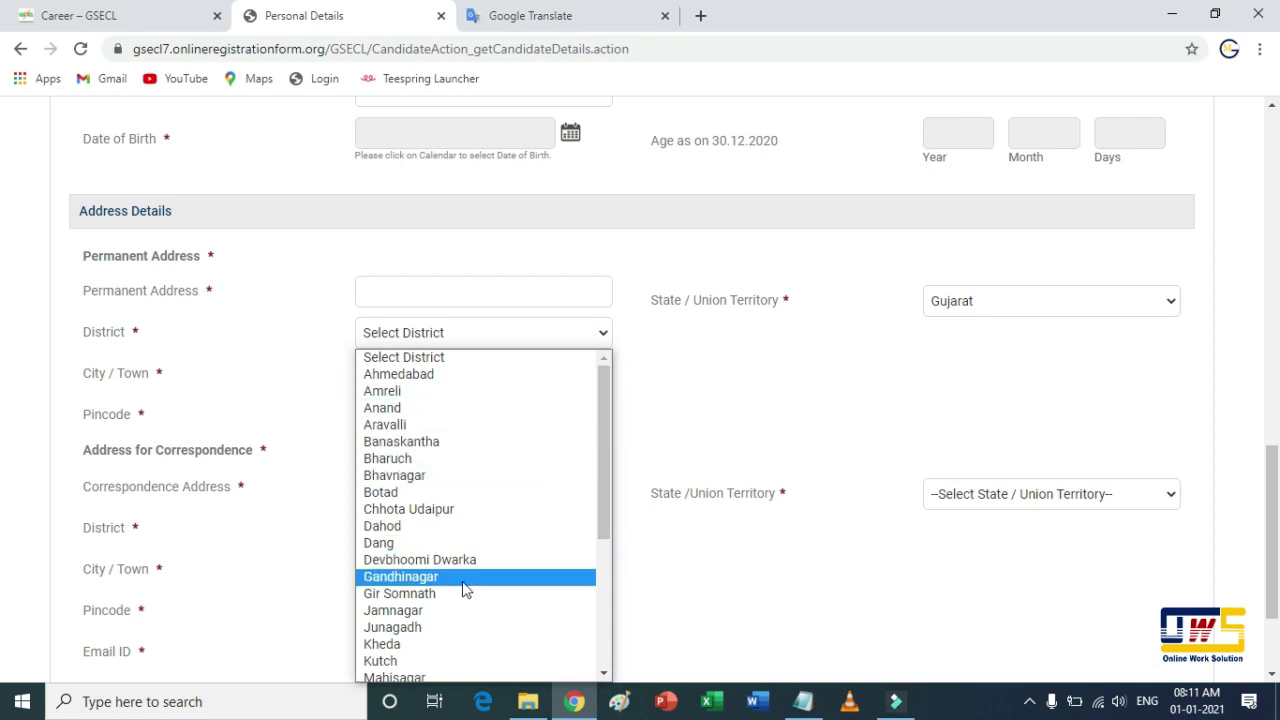
left_click(461, 610)
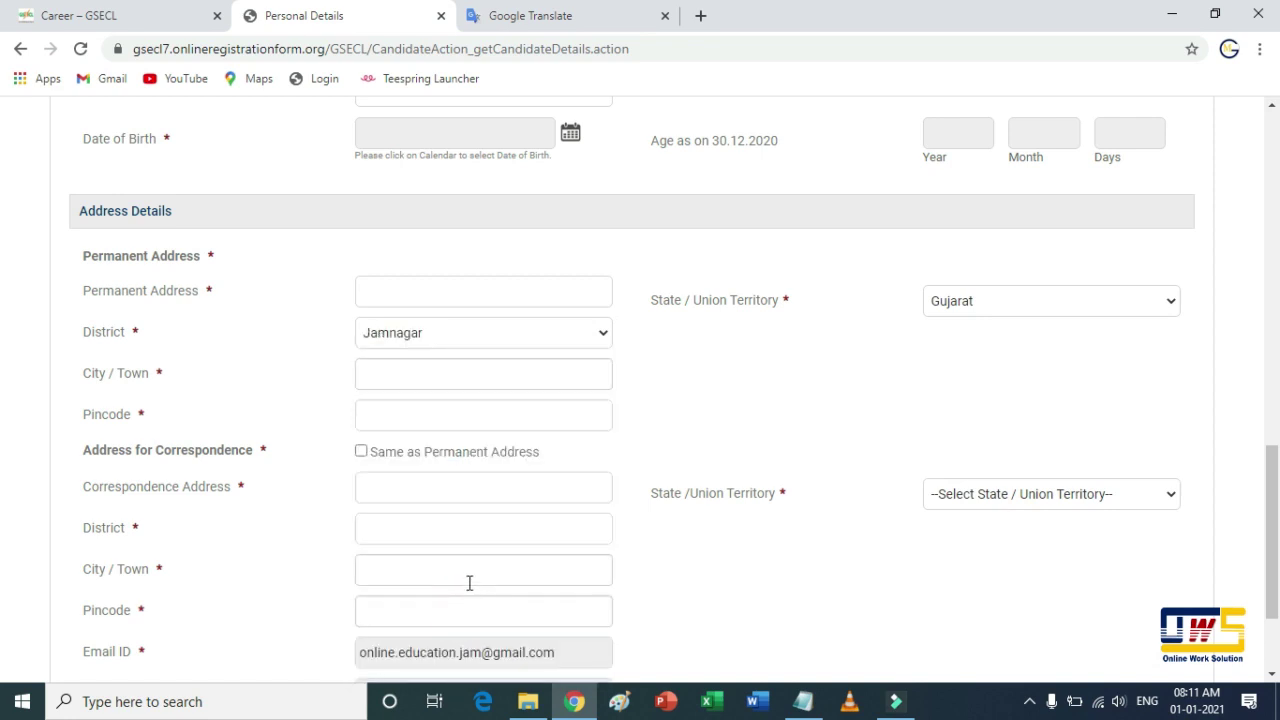
left_click(391, 375)
left_click(413, 418)
Set the correspondence address State to Gujarat and District to Jamnagar, then reach City/Town and Pincode
left_click(389, 484)
left_click(994, 505)
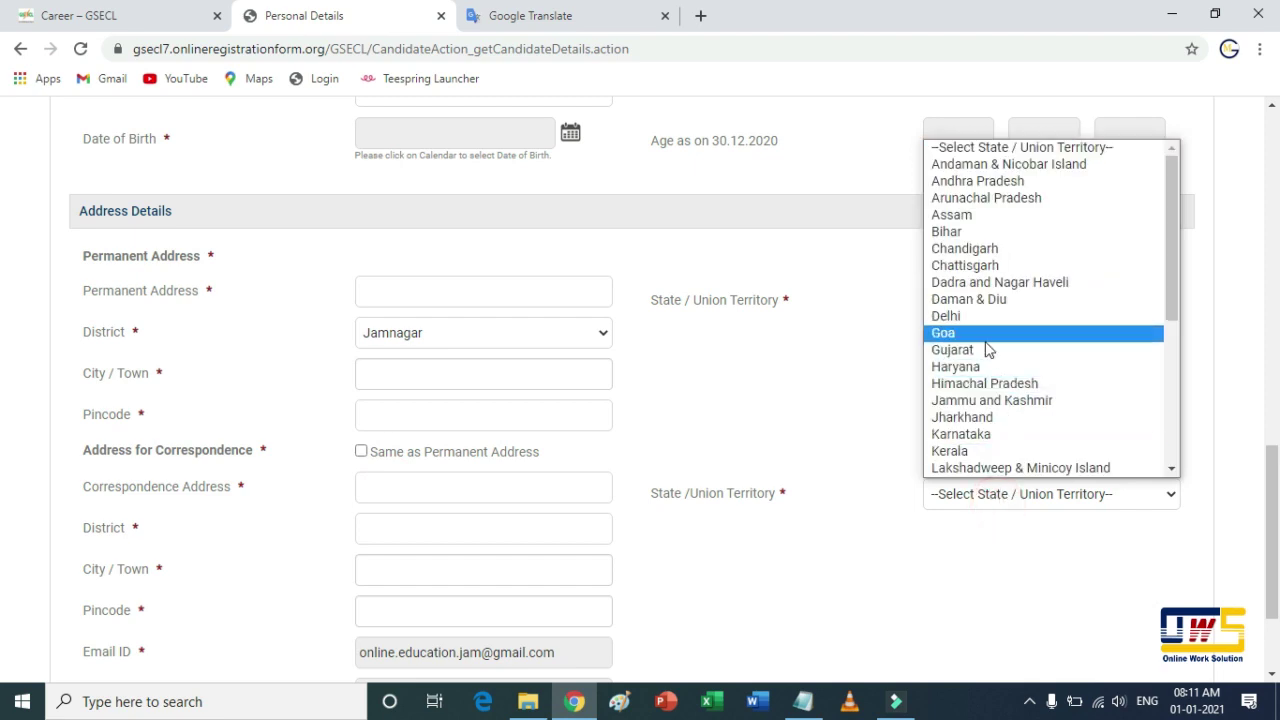
left_click(978, 350)
left_click(486, 528)
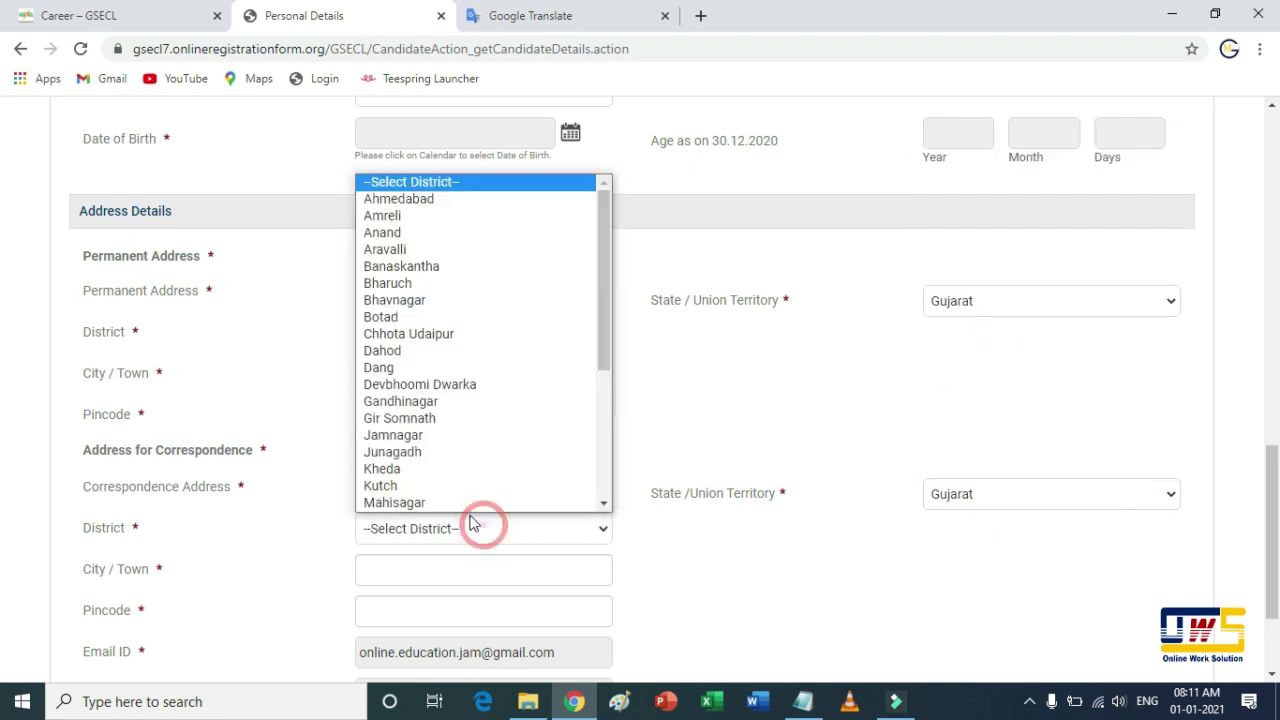
left_click(441, 447)
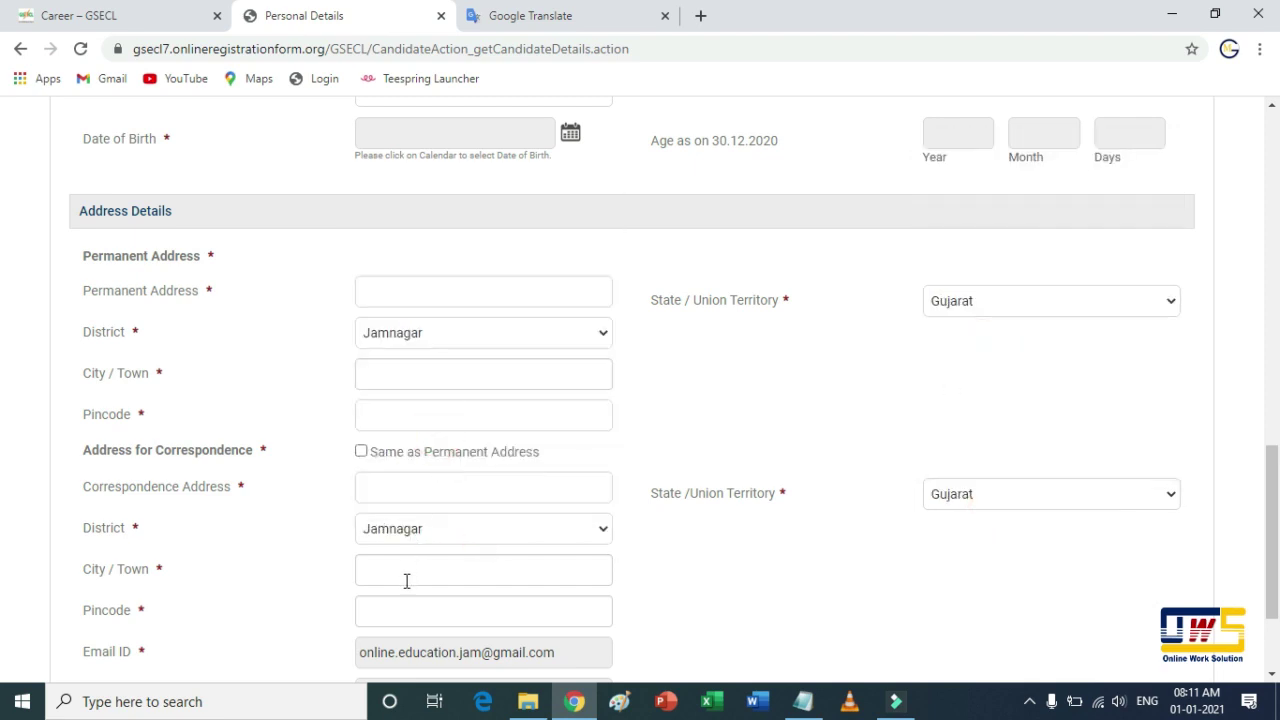
left_click(397, 564)
left_click(413, 610)
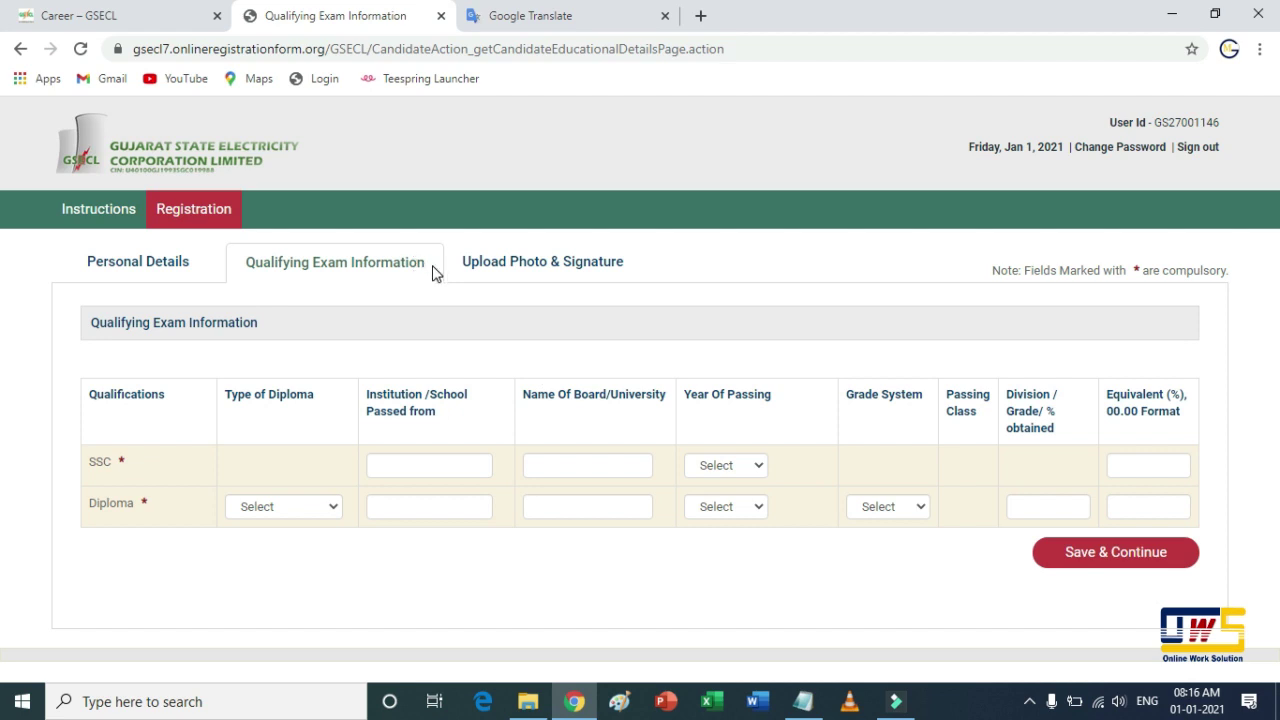
left_click_drag(432, 272, 246, 266)
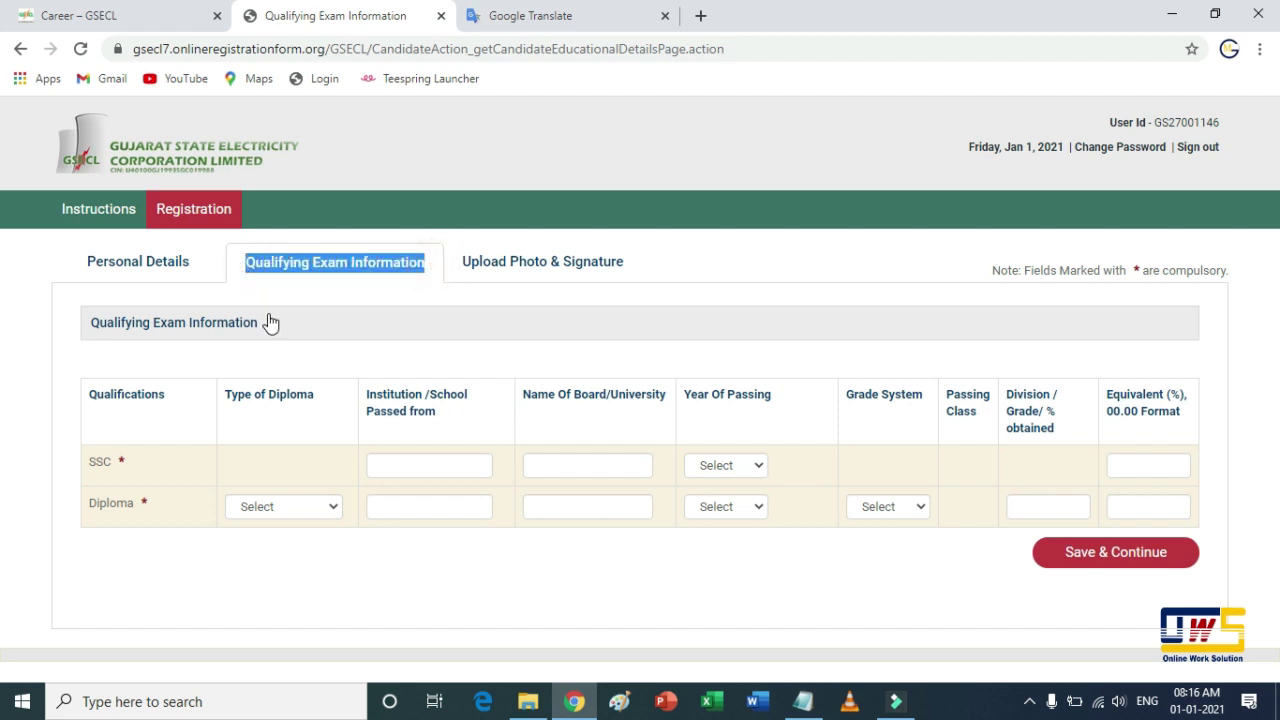
left_click_drag(264, 318, 91, 326)
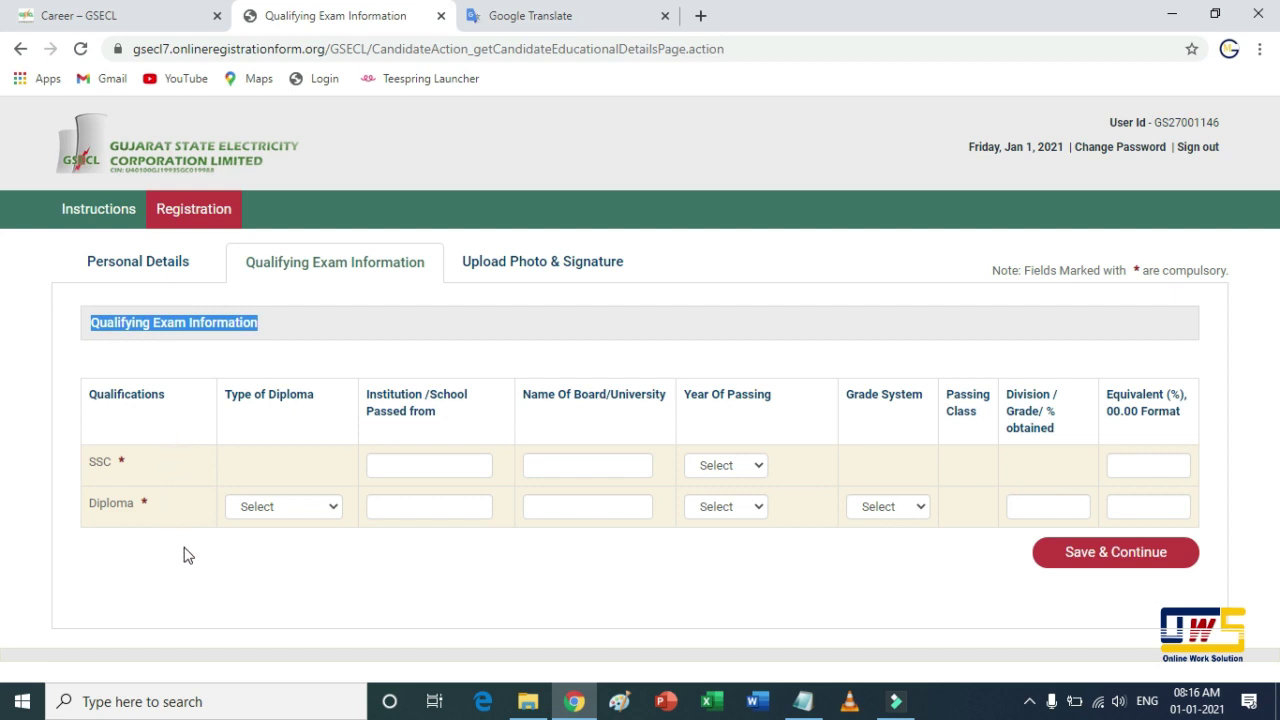
double_click(104, 462)
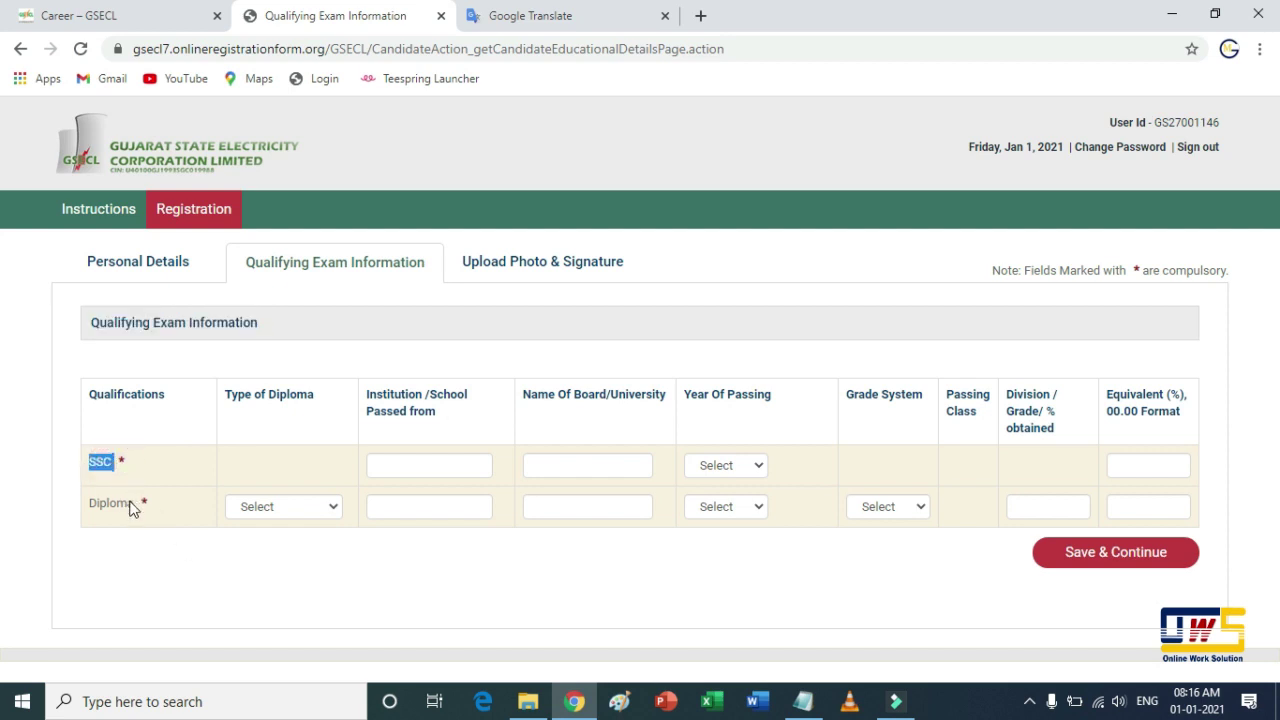
left_click_drag(134, 502, 88, 503)
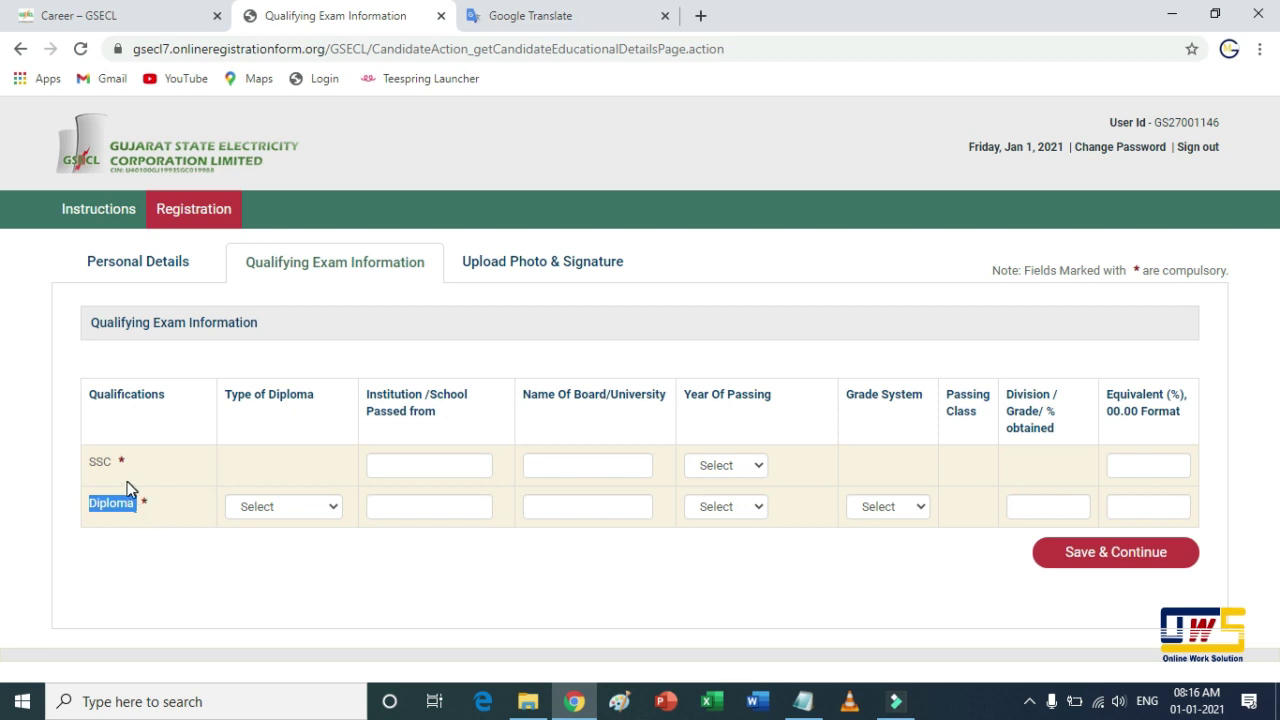
double_click(108, 465)
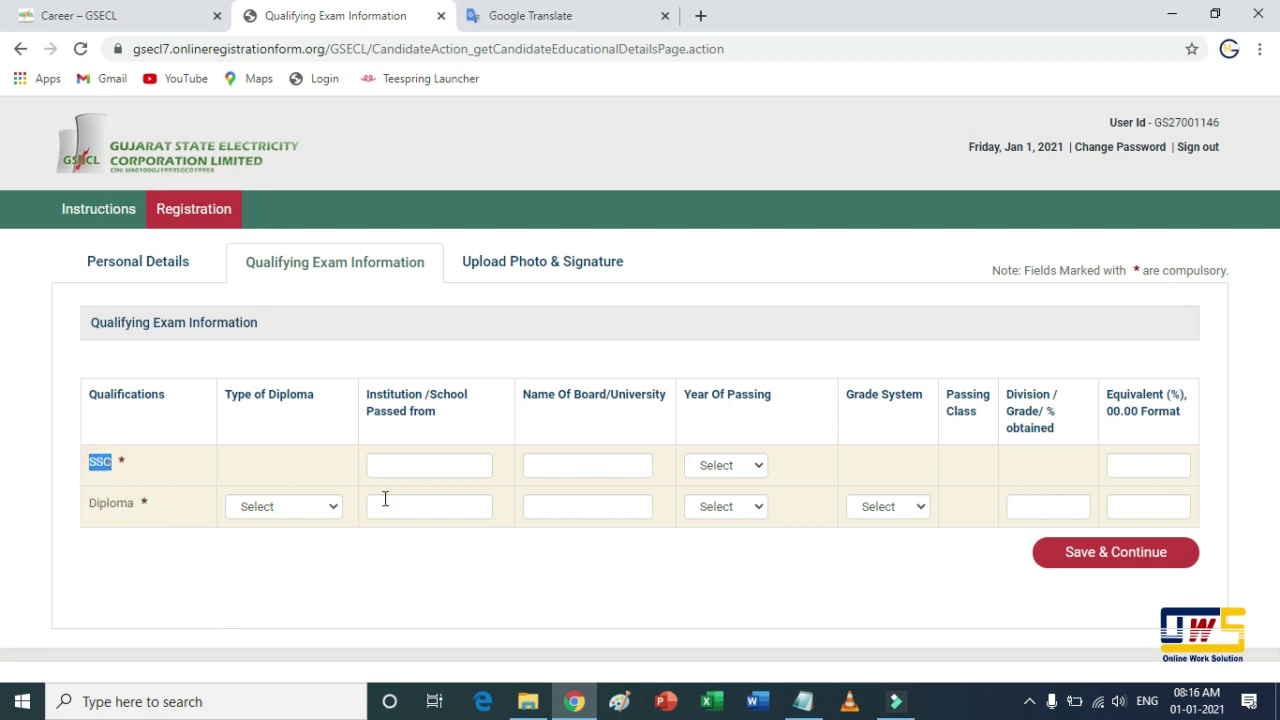
left_click(397, 467)
left_click(547, 462)
left_click(722, 466)
scroll(735, 380, "down", 1)
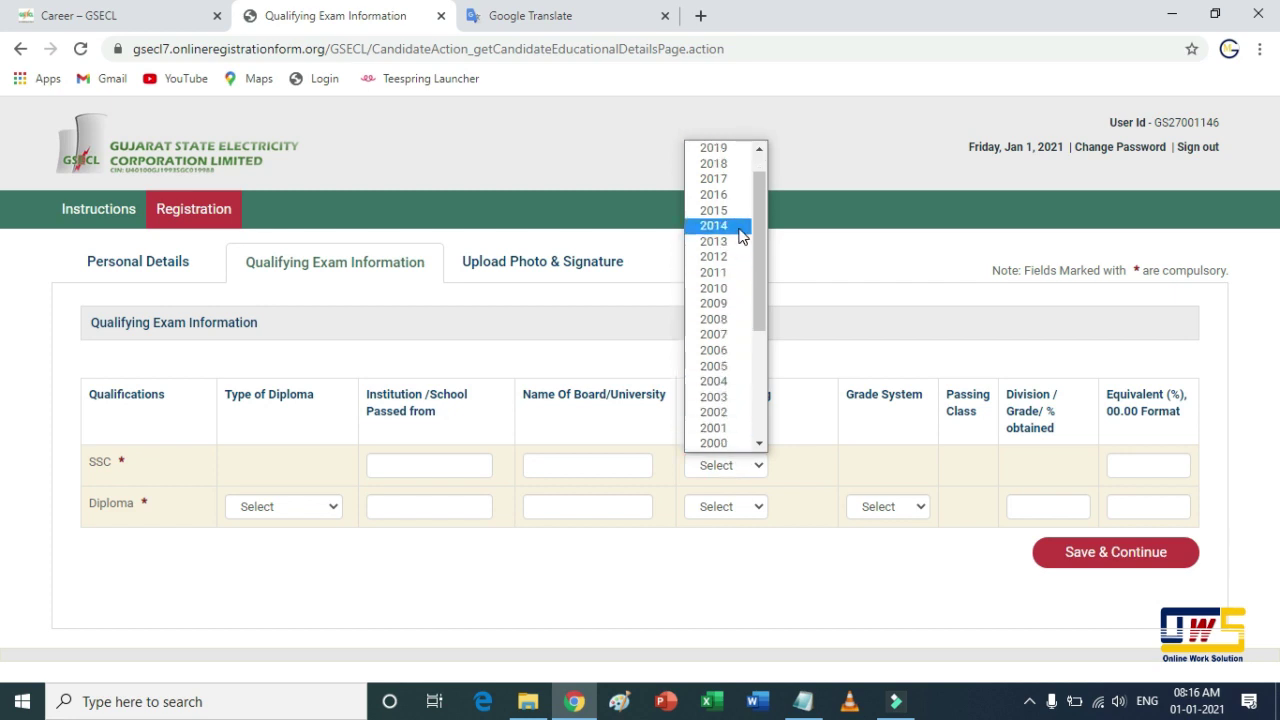
left_click(803, 578)
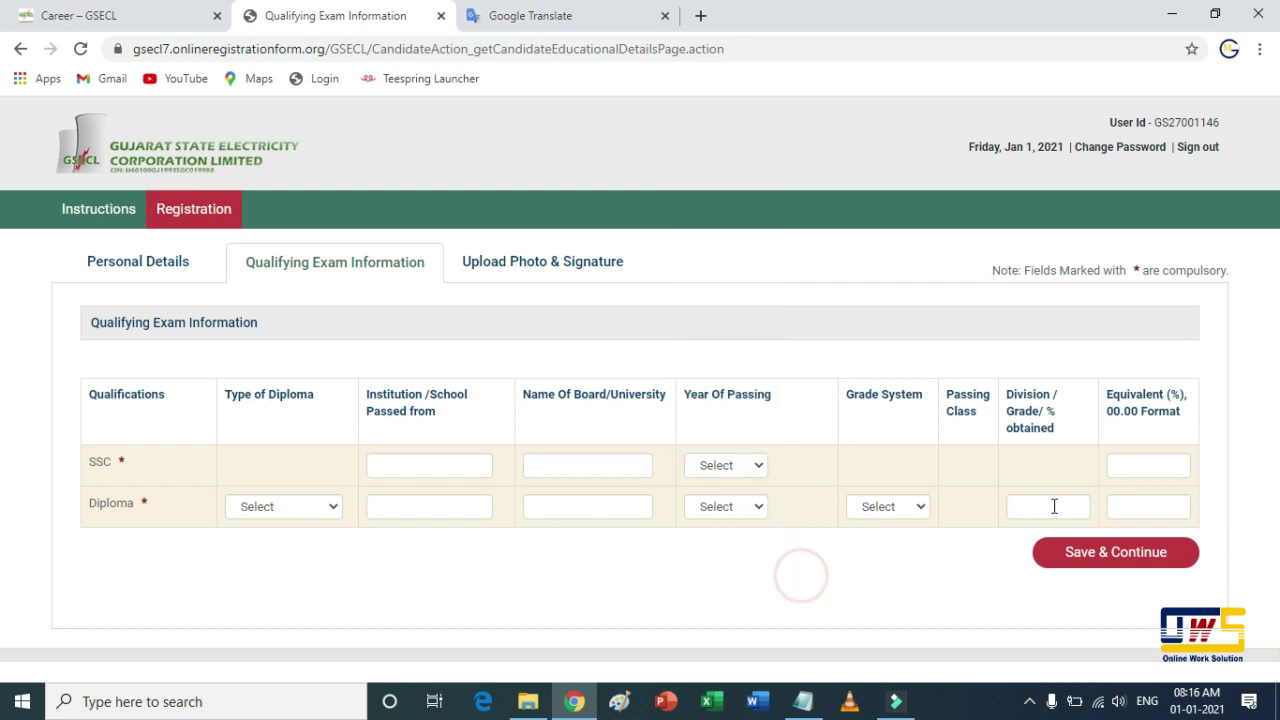
left_click(1138, 468)
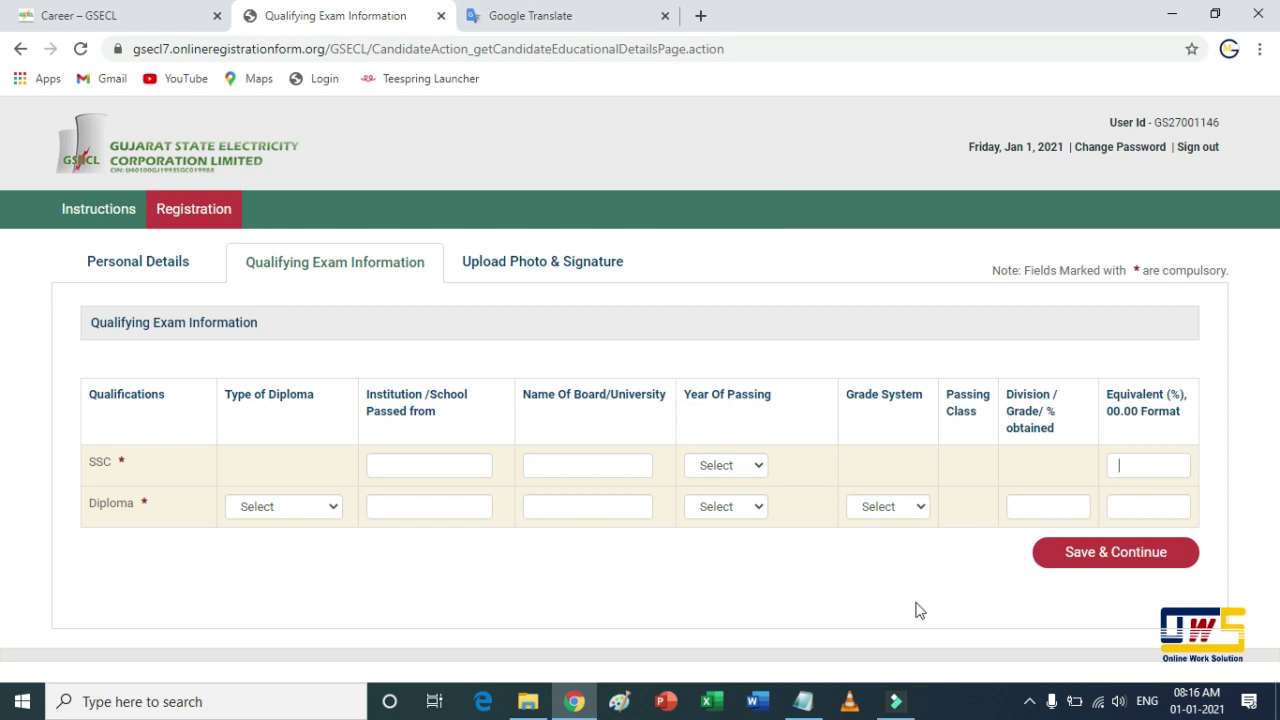
left_click_drag(125, 501, 77, 511)
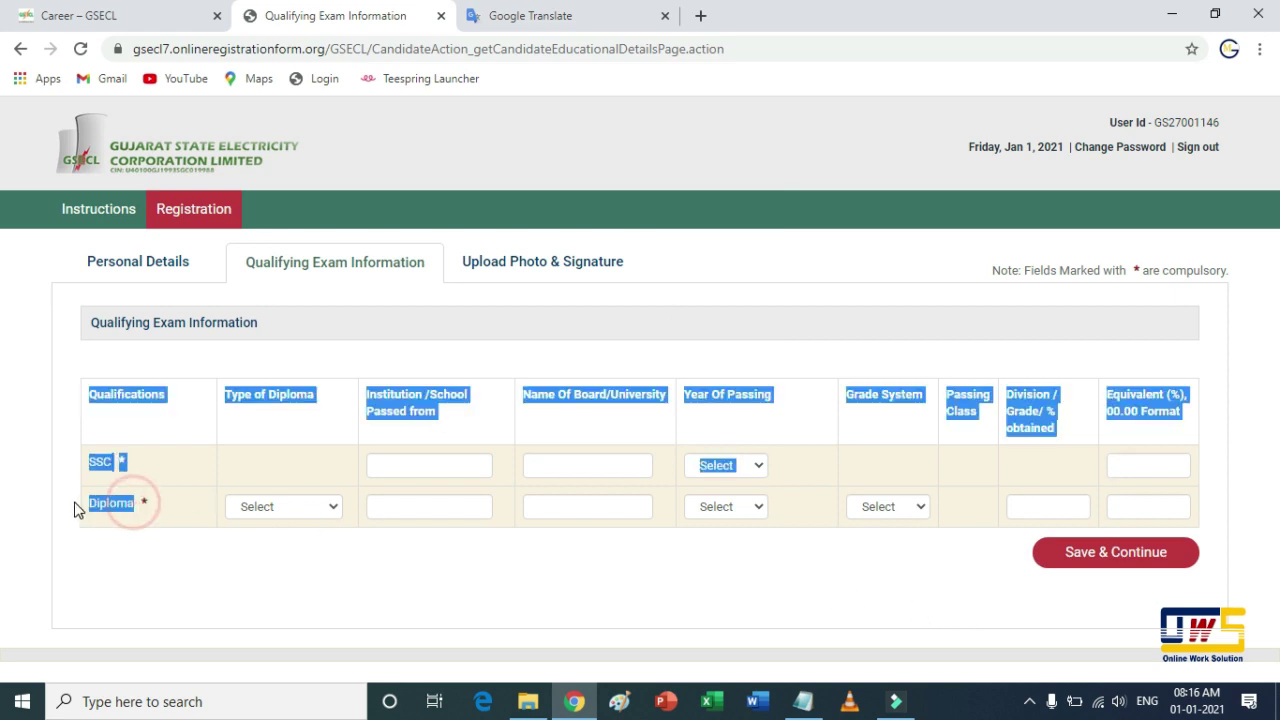
Choose Diploma(Instrumentation & Control) as the diploma type and move through institution and board fields
left_click(135, 546)
left_click(286, 508)
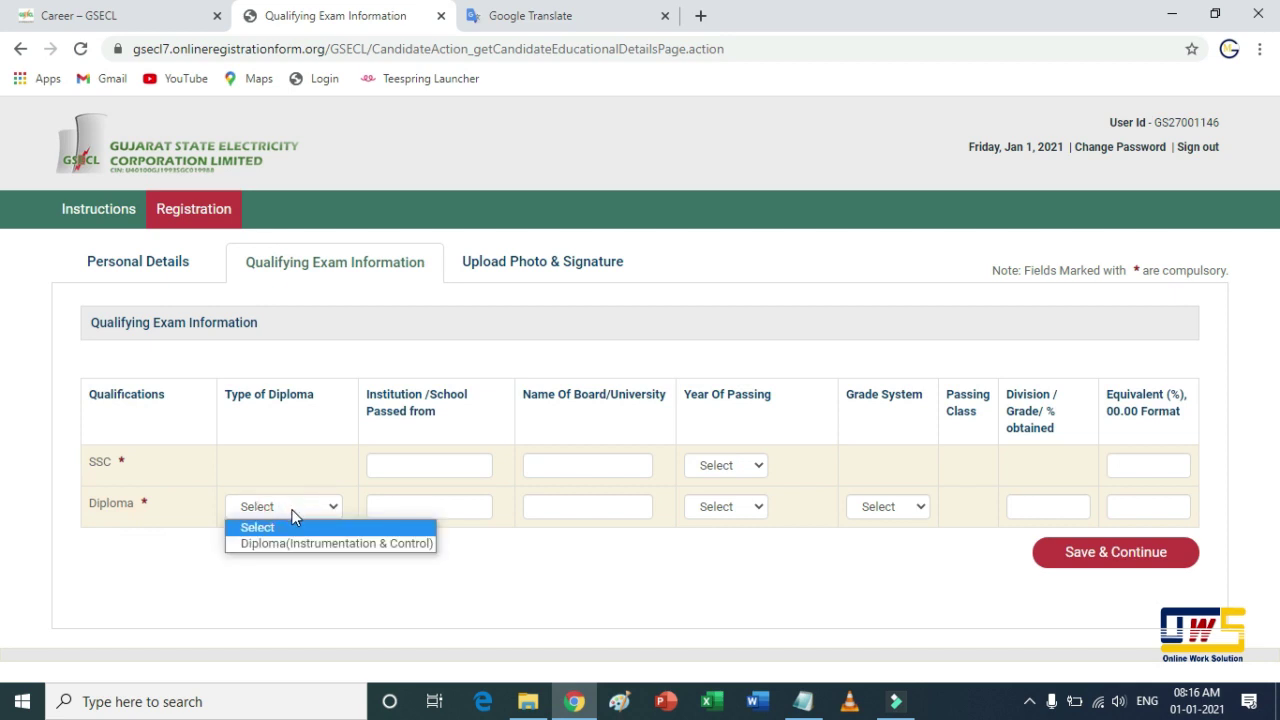
left_click(301, 543)
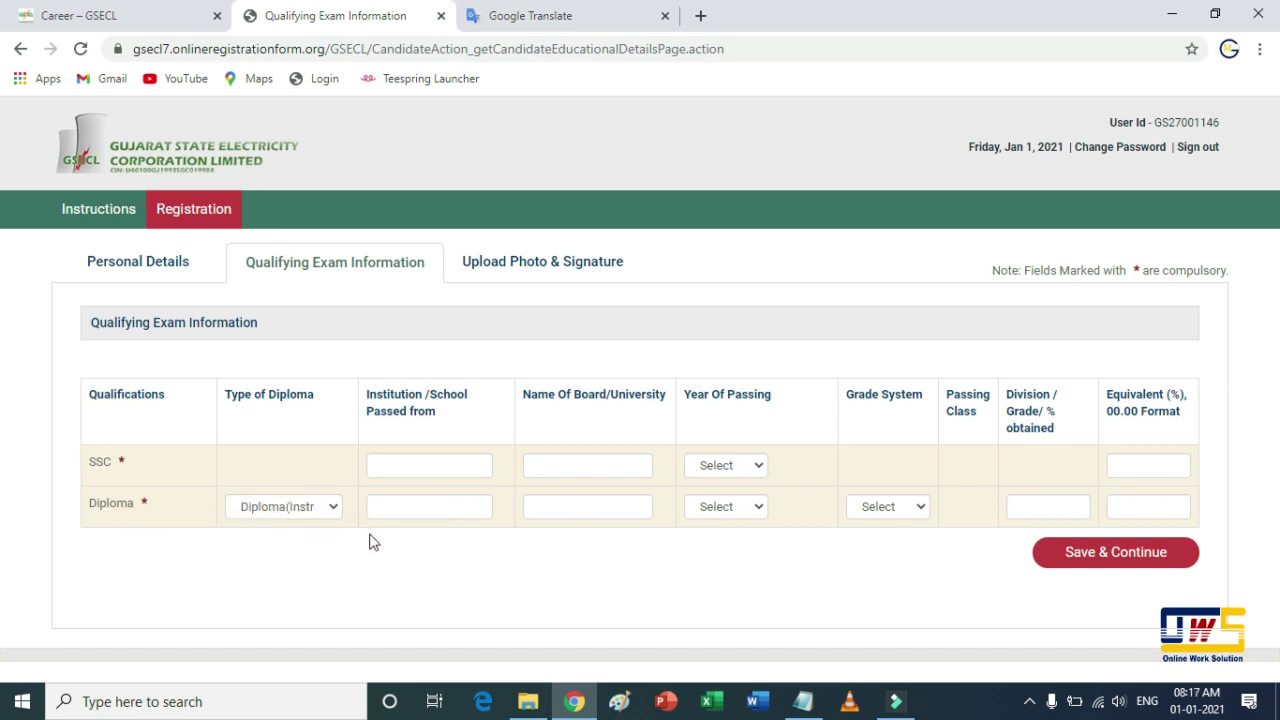
left_click(396, 503)
left_click(528, 507)
Check the diploma year and grade system lists without choosing, then reach division and percentage
left_click(742, 526)
left_click(744, 510)
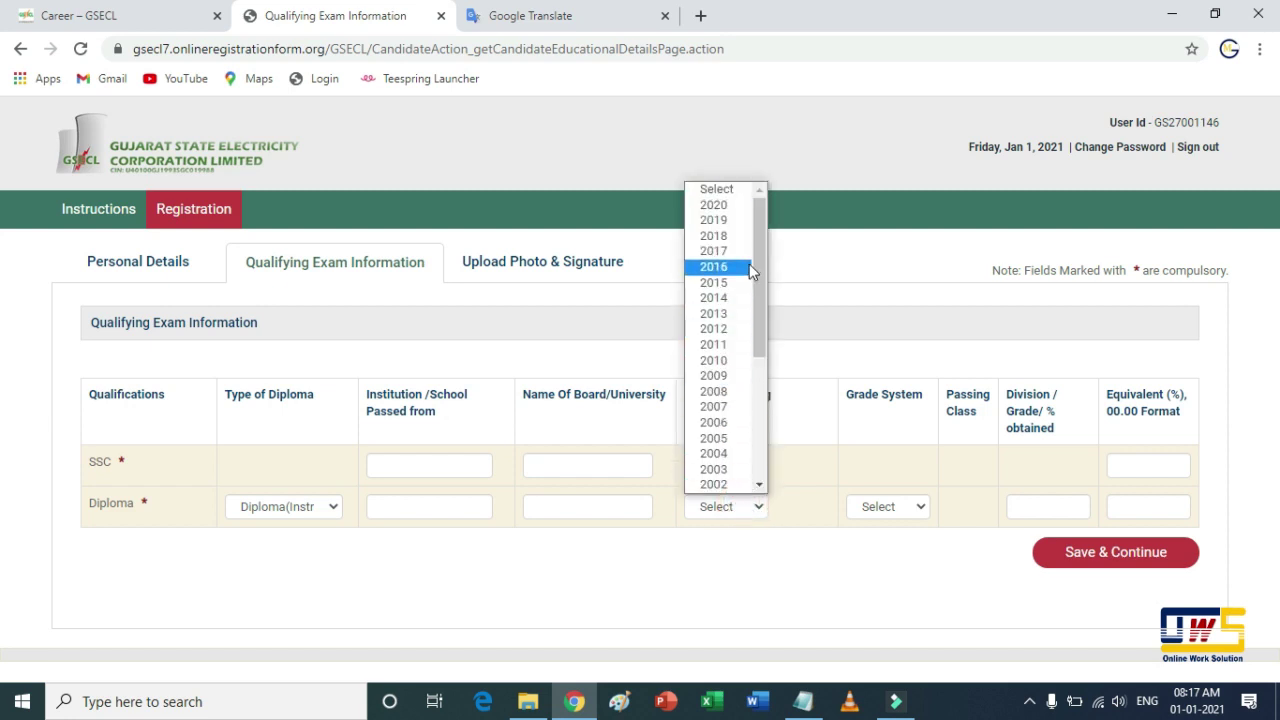
left_click(744, 579)
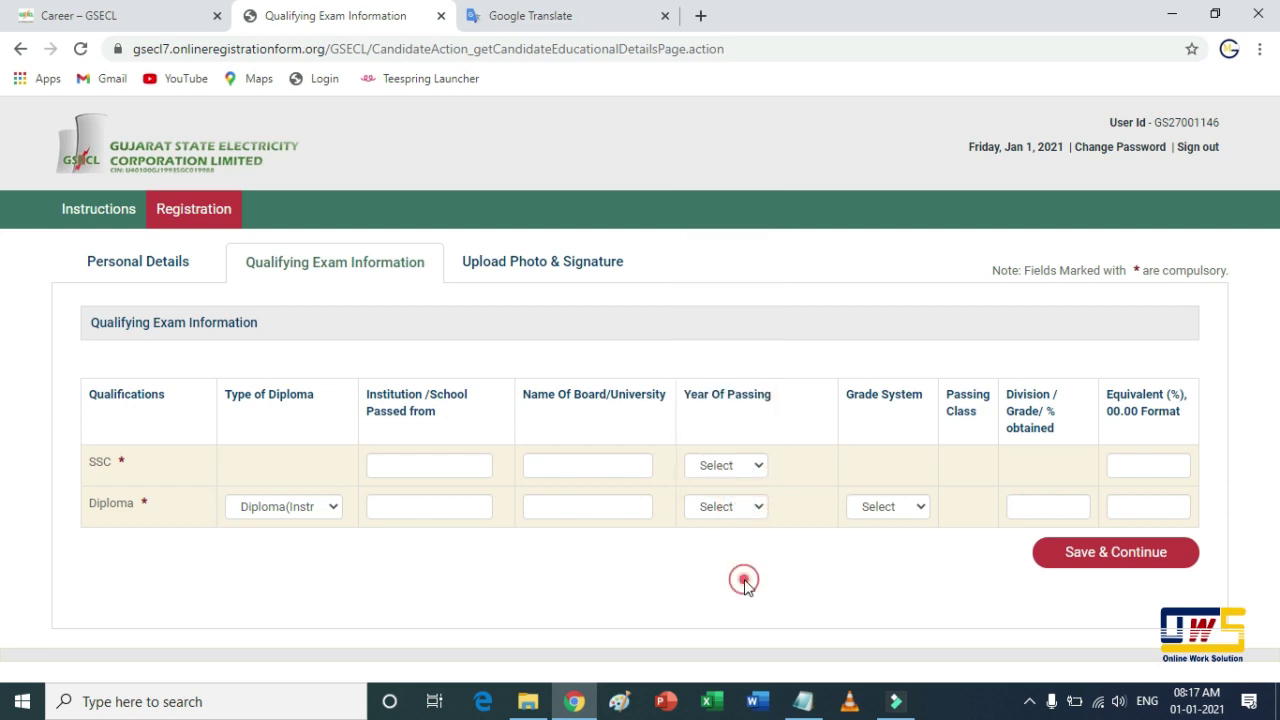
left_click(903, 507)
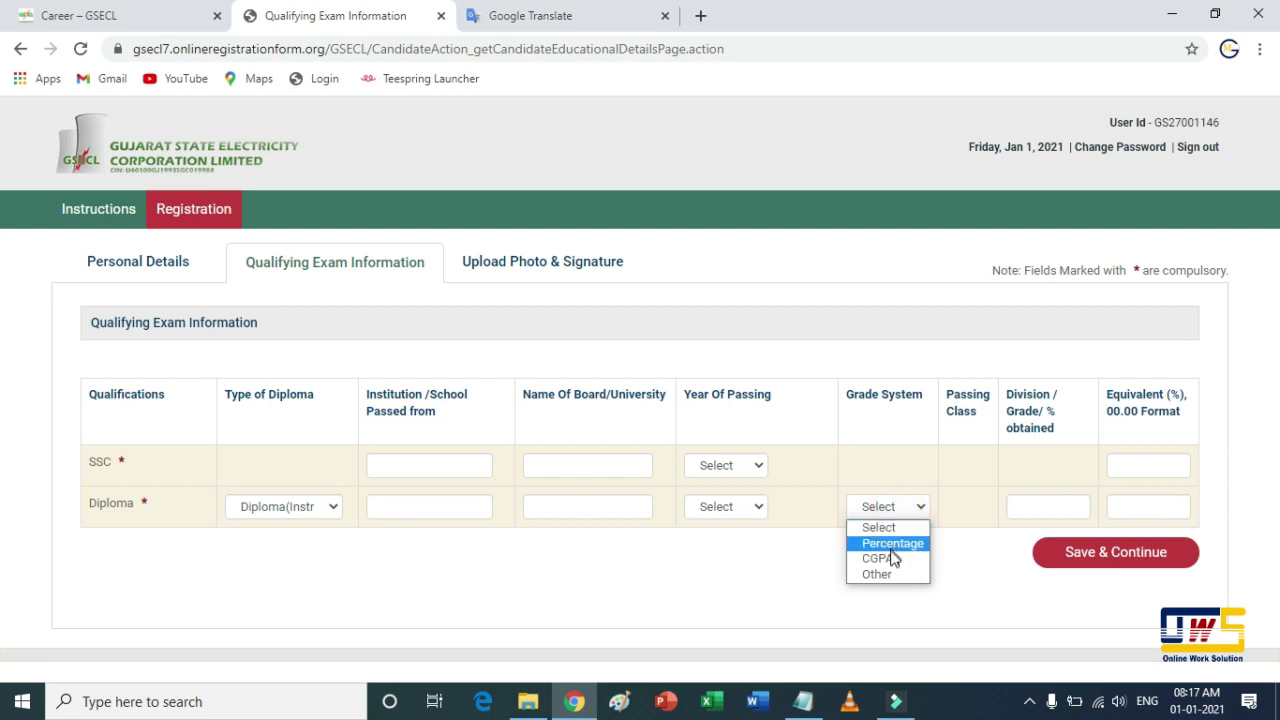
left_click(883, 604)
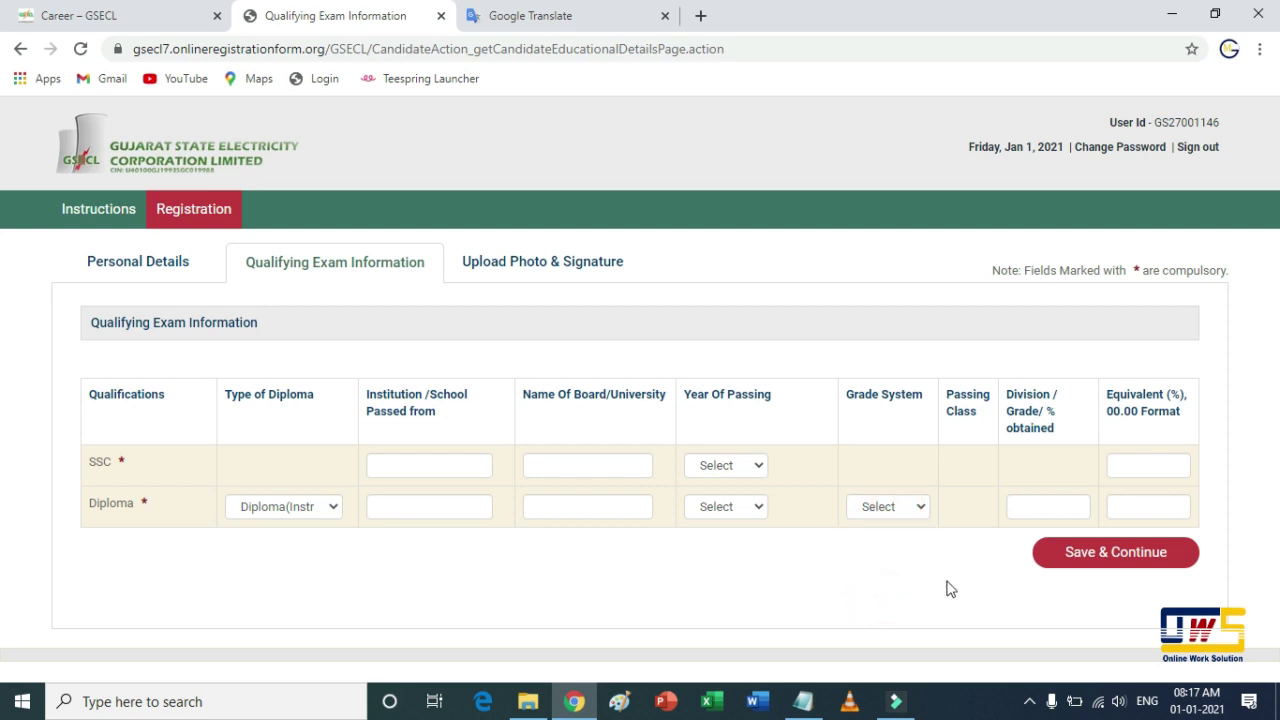
left_click(1025, 503)
left_click(1169, 514)
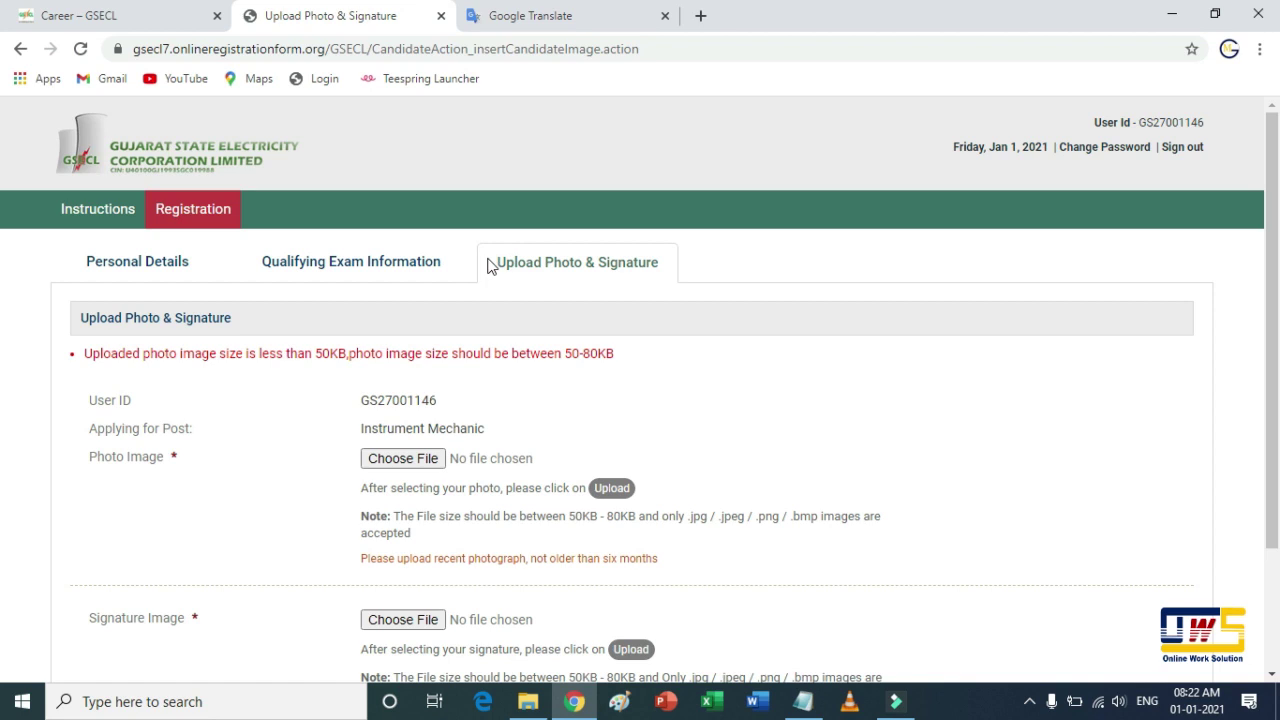
left_click_drag(489, 265, 665, 270)
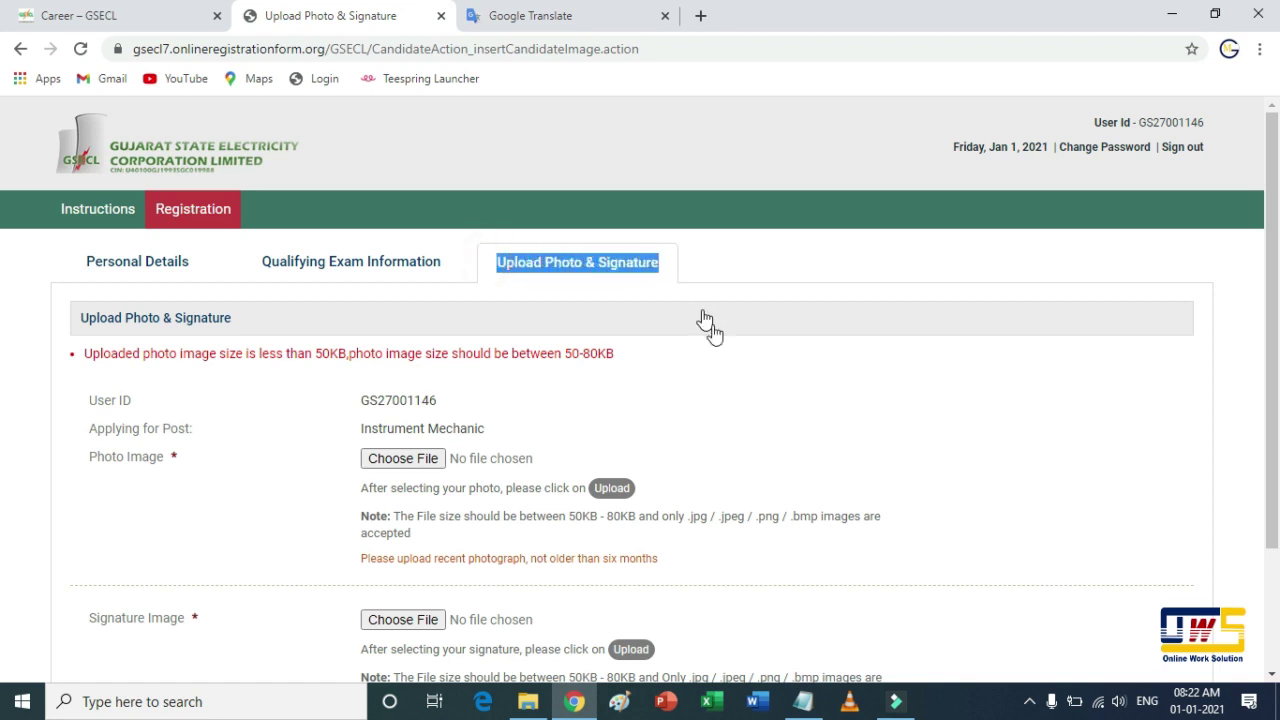
scroll(790, 385, "down", 2)
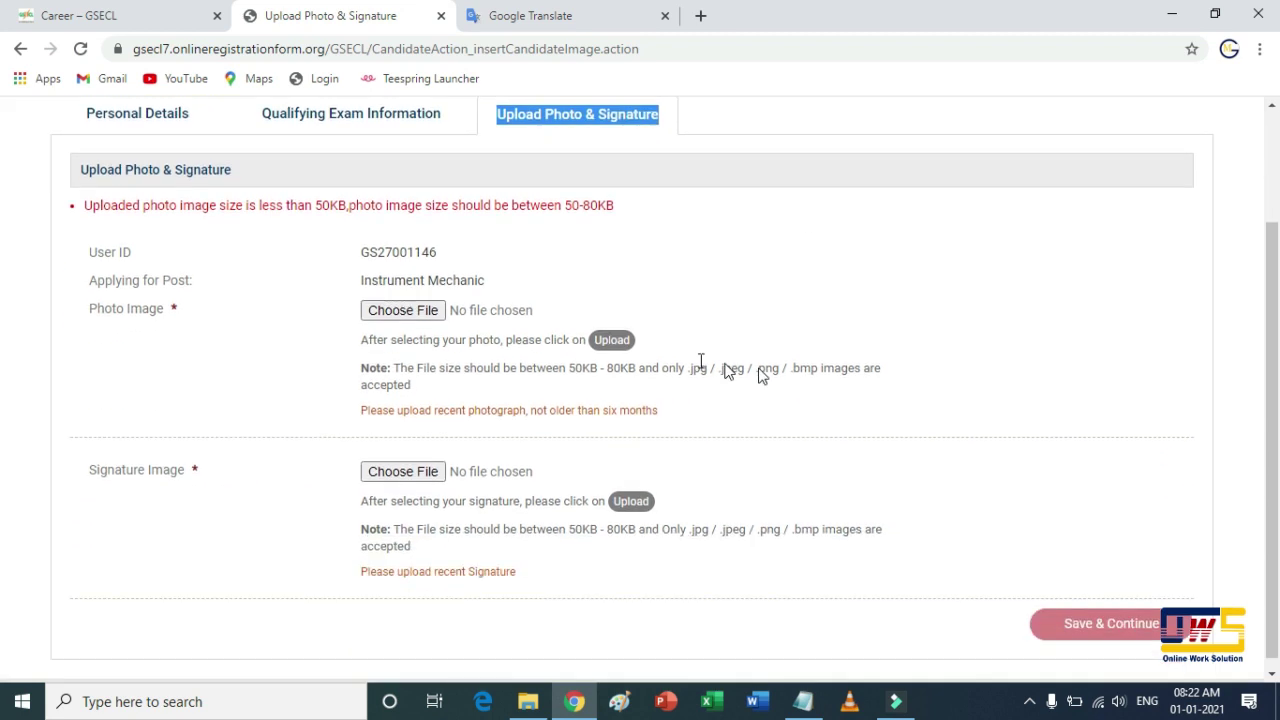
left_click_drag(90, 296, 160, 297)
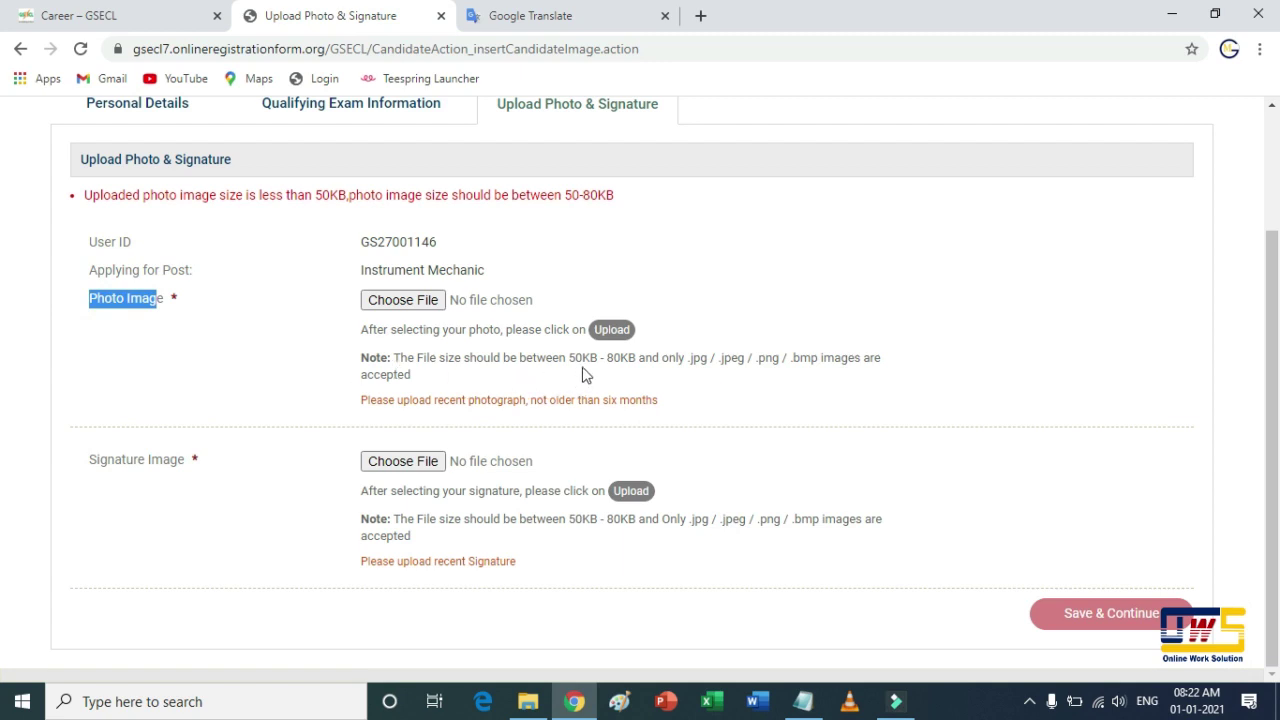
left_click_drag(570, 357, 636, 357)
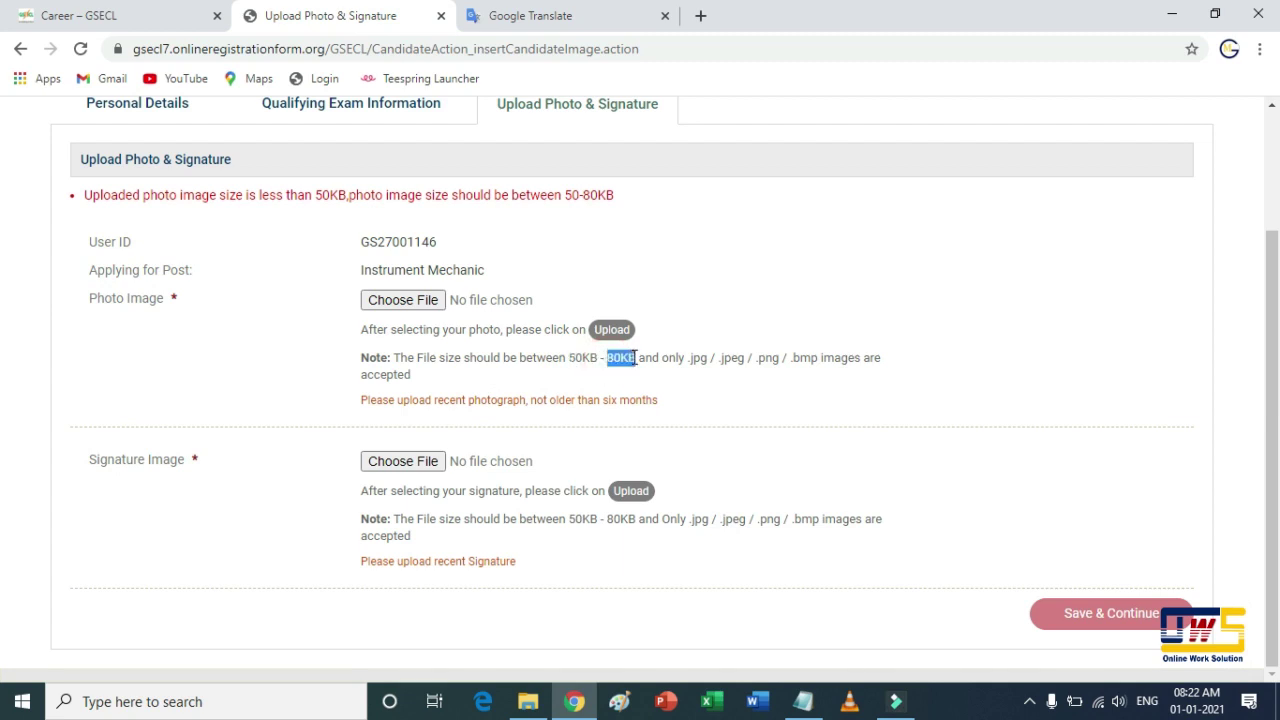
left_click(688, 357)
left_click_drag(688, 357, 820, 352)
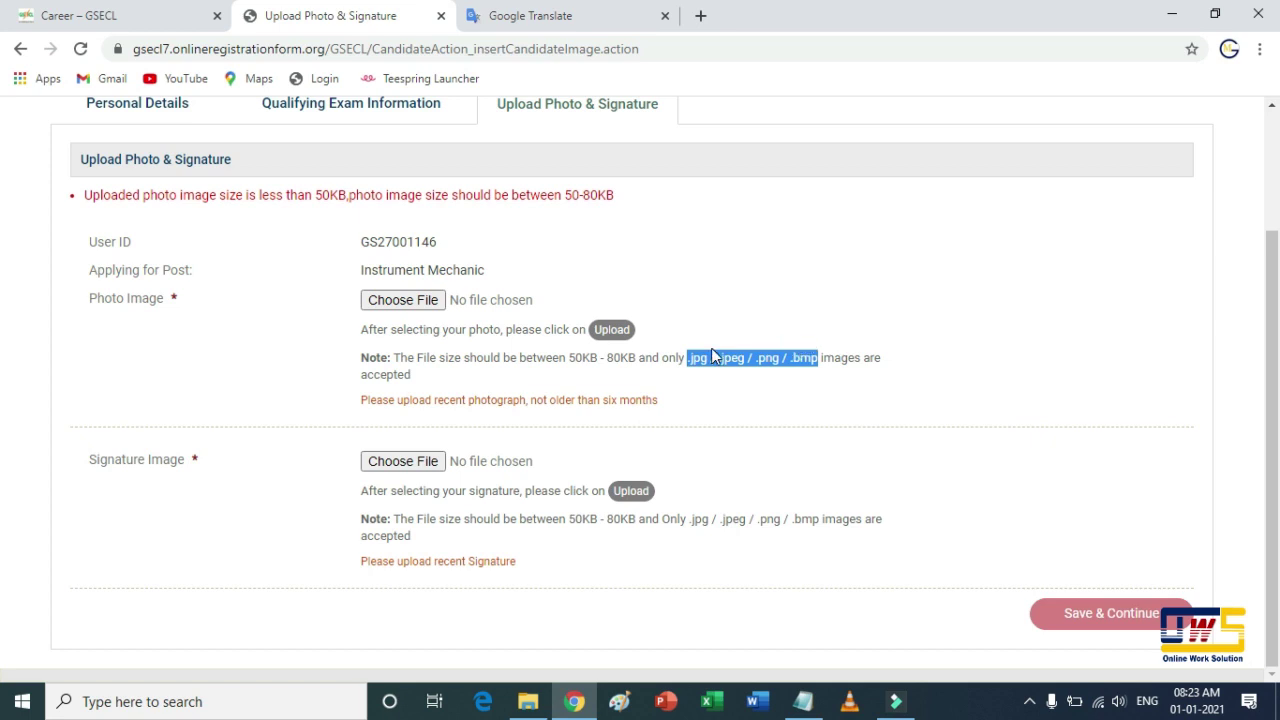
mouse_move(88, 459)
left_mouse_down()
mouse_move(186, 462)
mouse_move(218, 494)
left_mouse_up()
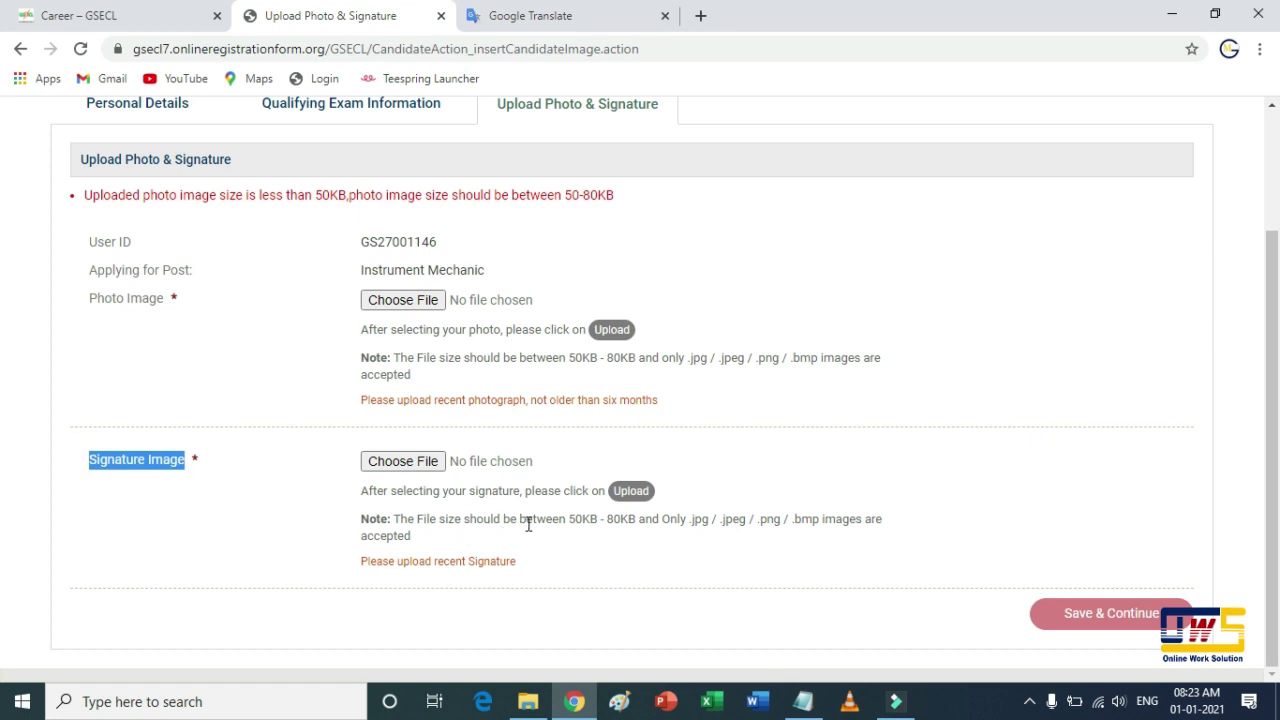
left_click_drag(569, 521, 639, 523)
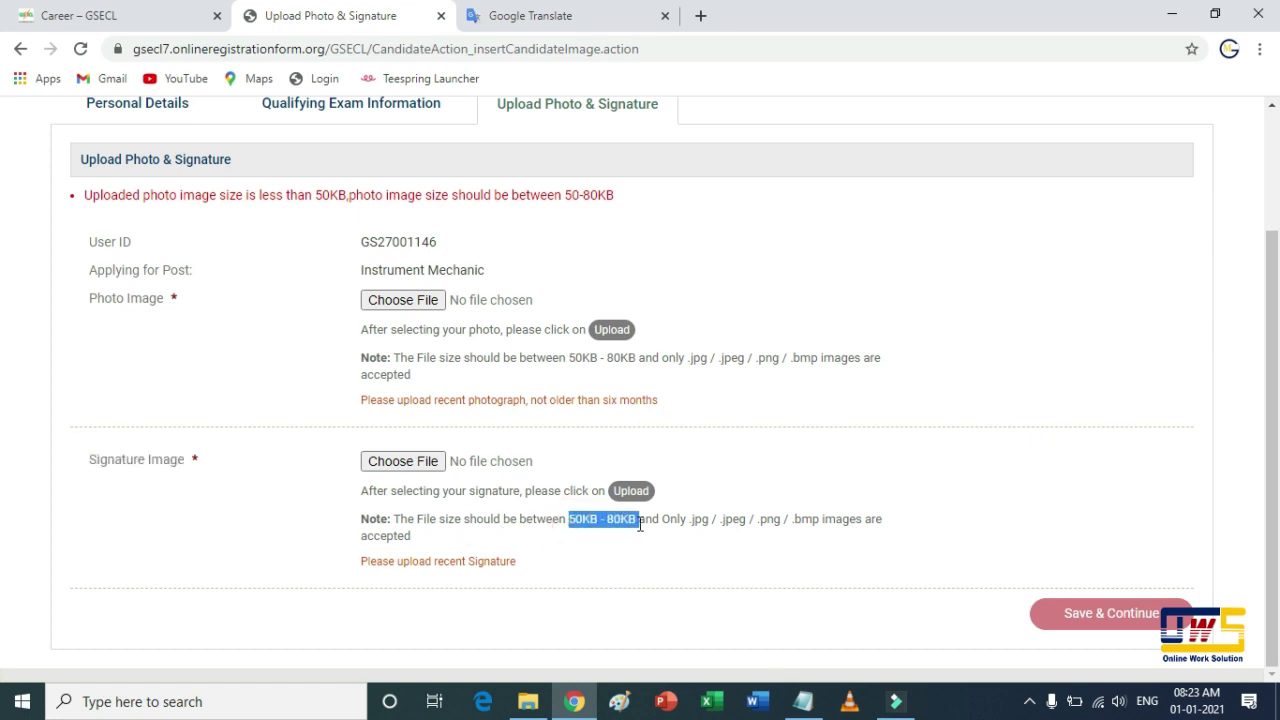
left_click(690, 518)
left_click_drag(690, 518, 820, 526)
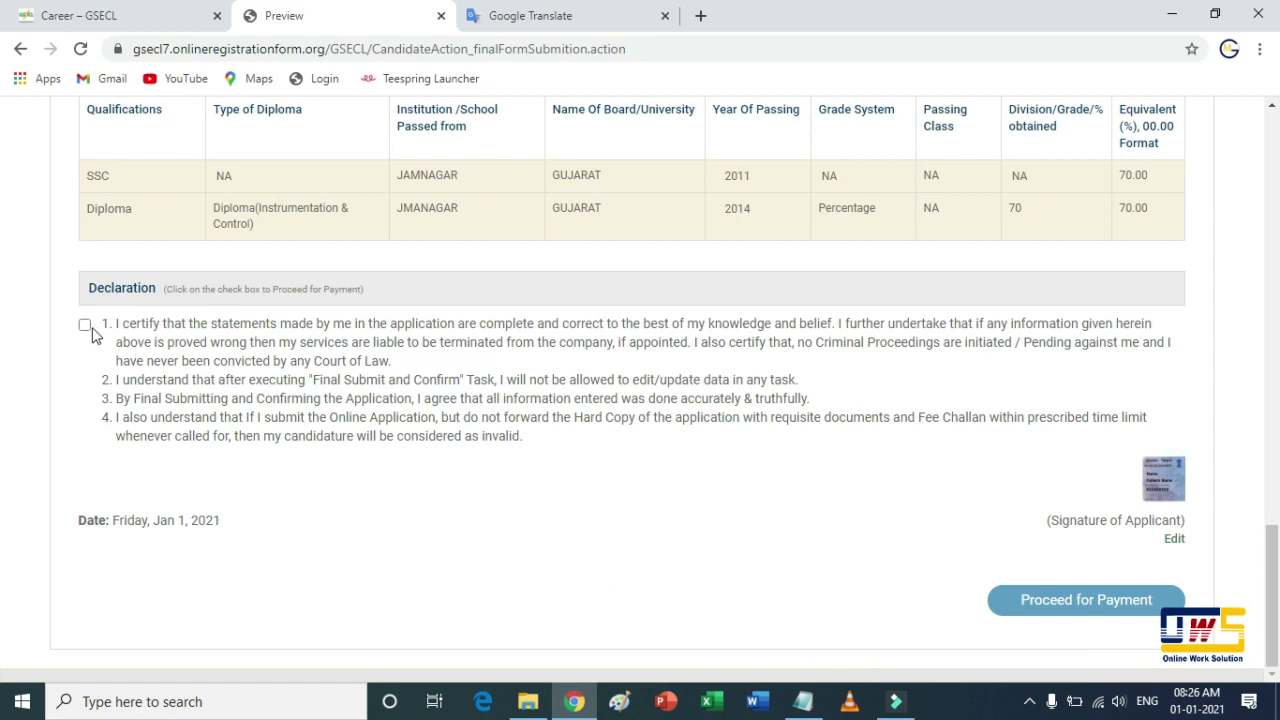
Tick the Declaration checkbox on the Preview page so payment can proceed
left_click_drag(100, 323, 586, 466)
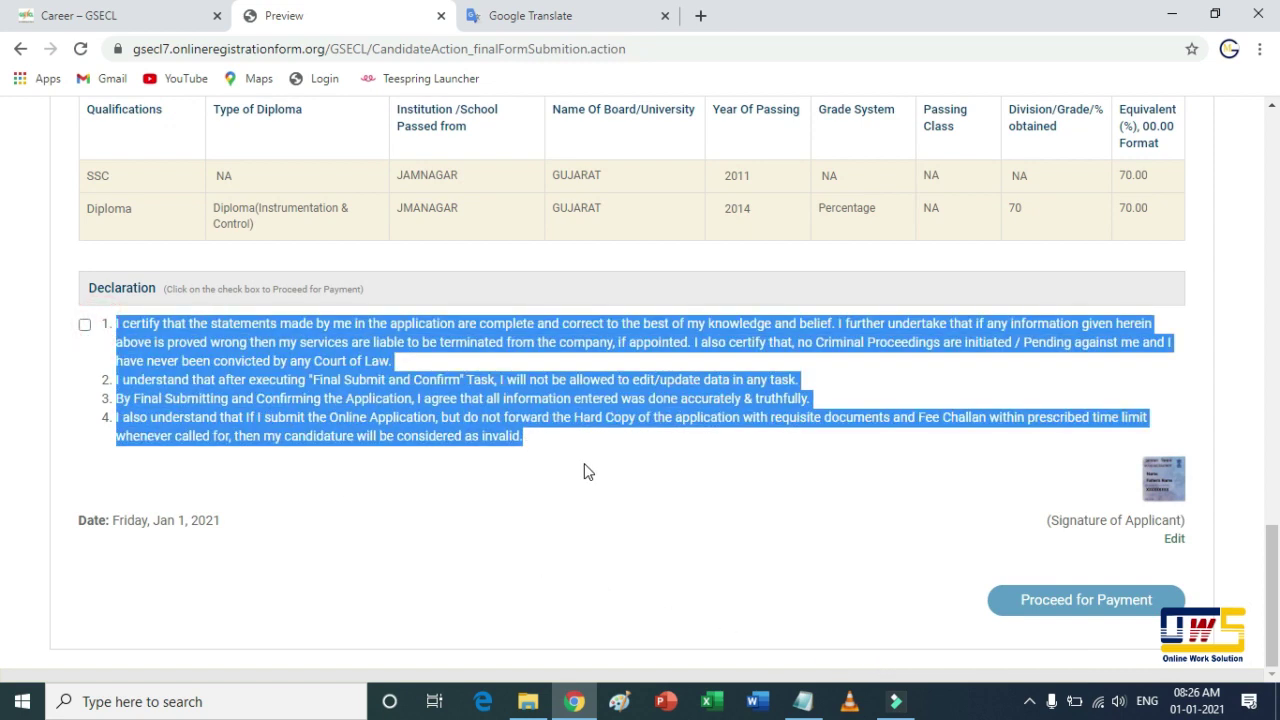
left_click(85, 325)
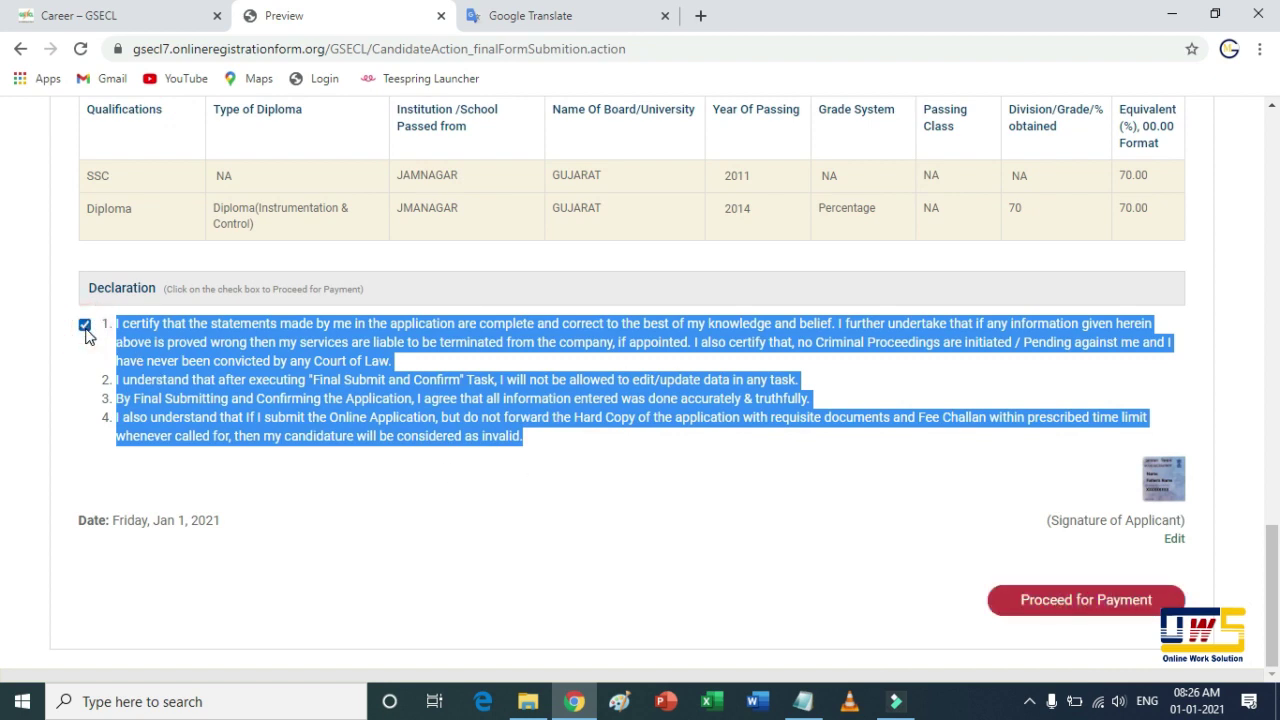